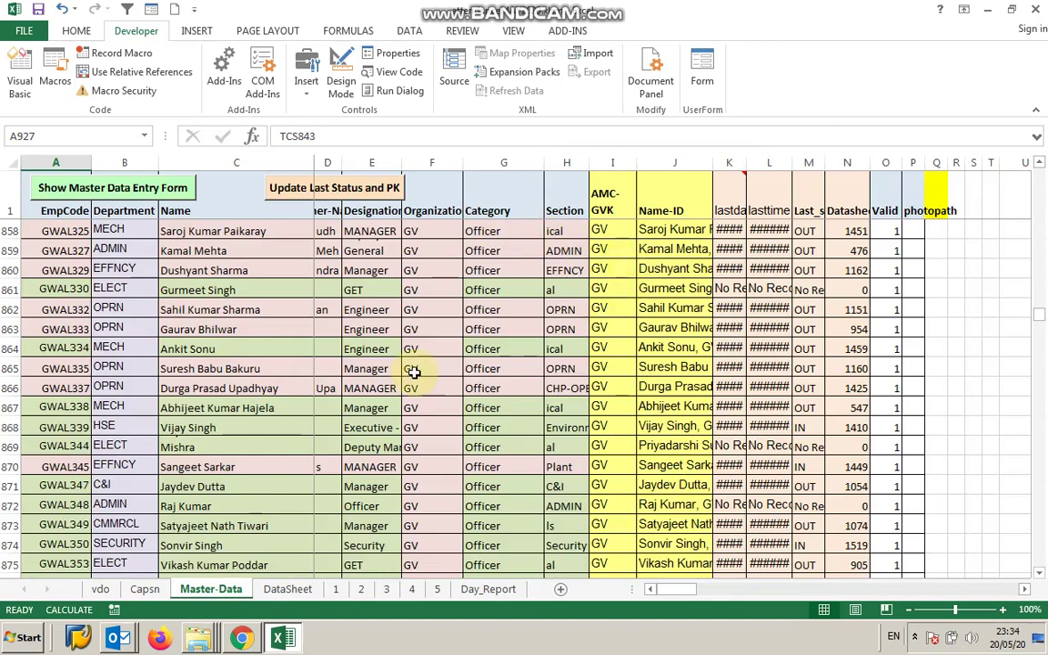
Look through the employee records on the Master-Data sheet and the attendance entries on the DataSheet sheet
scroll(300, 335, up, 19)
scroll(302, 334, up, 4)
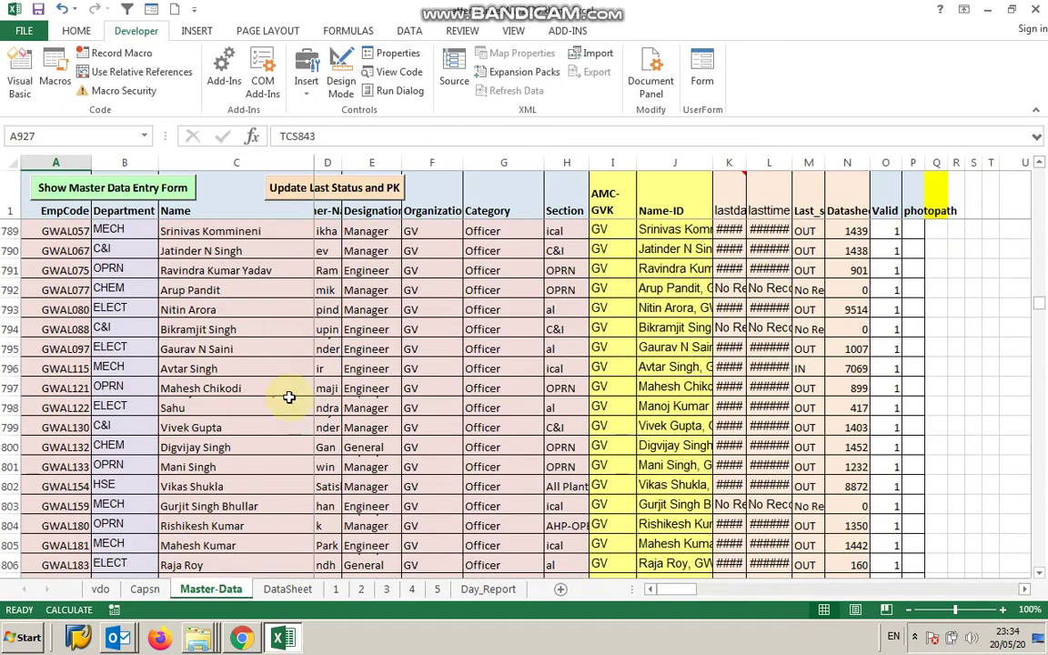
click(285, 590)
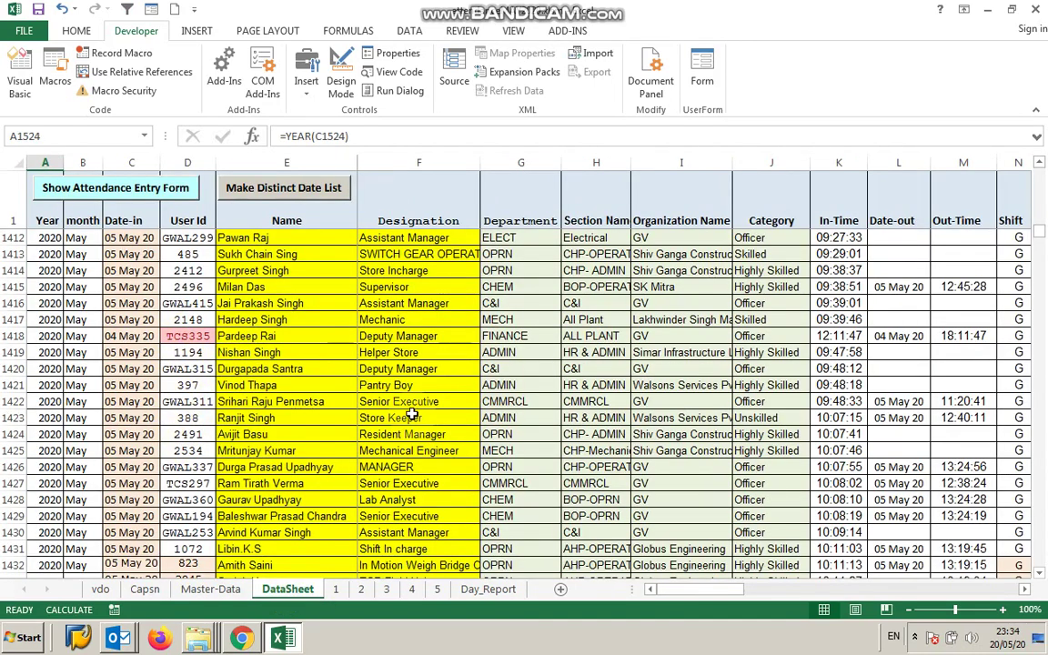
Set the start date in cell A1 of the Day_Report sheet to 02/05/20 from the list of available dates
click(480, 594)
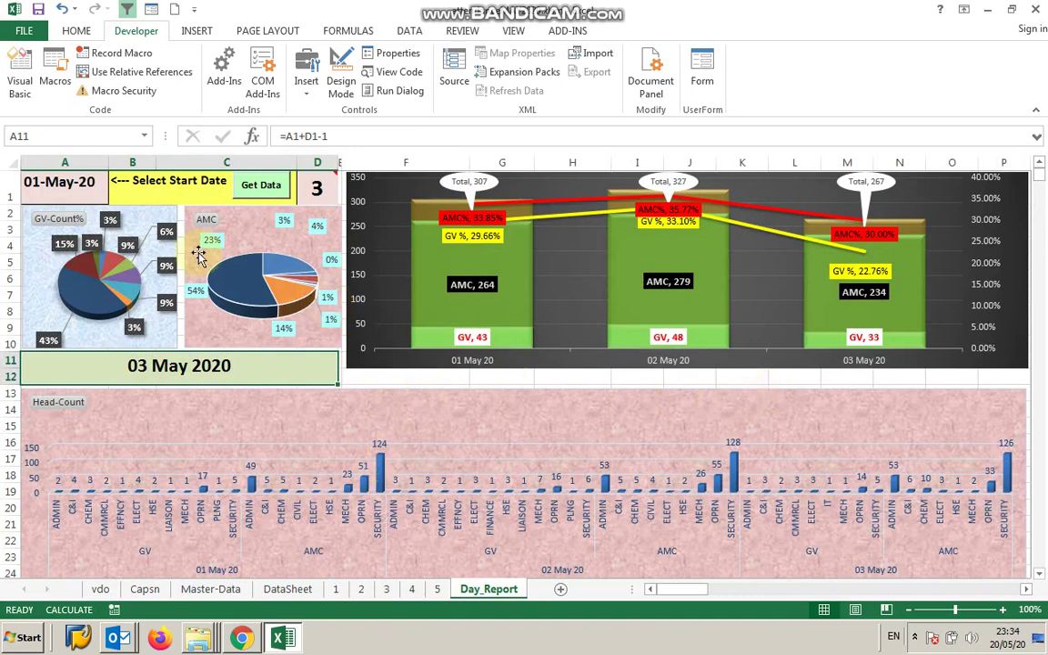
click(80, 185)
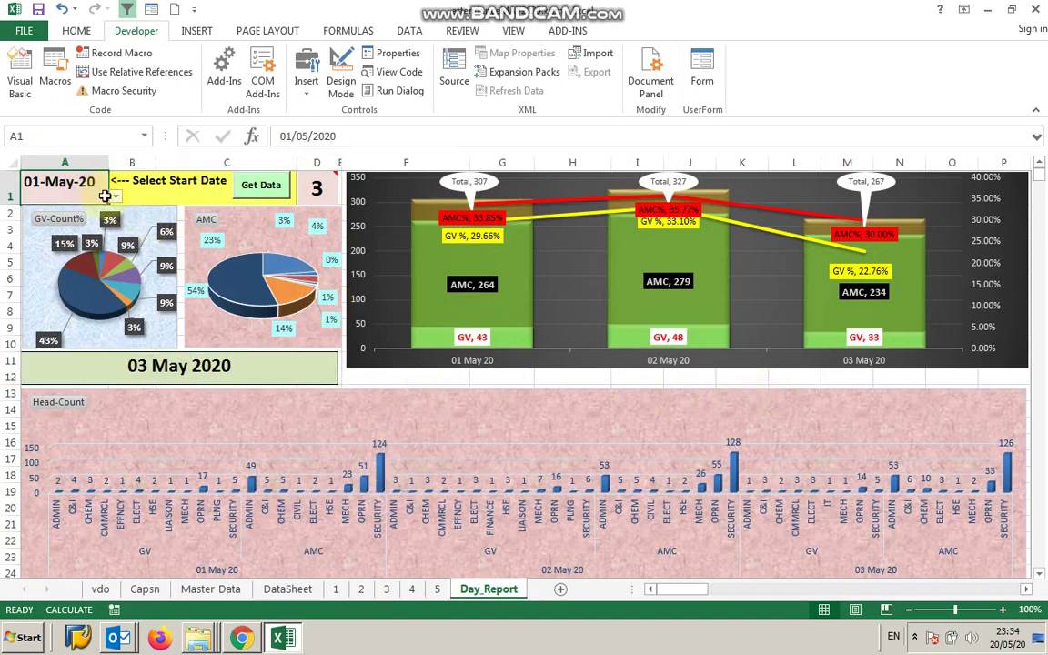
click(115, 196)
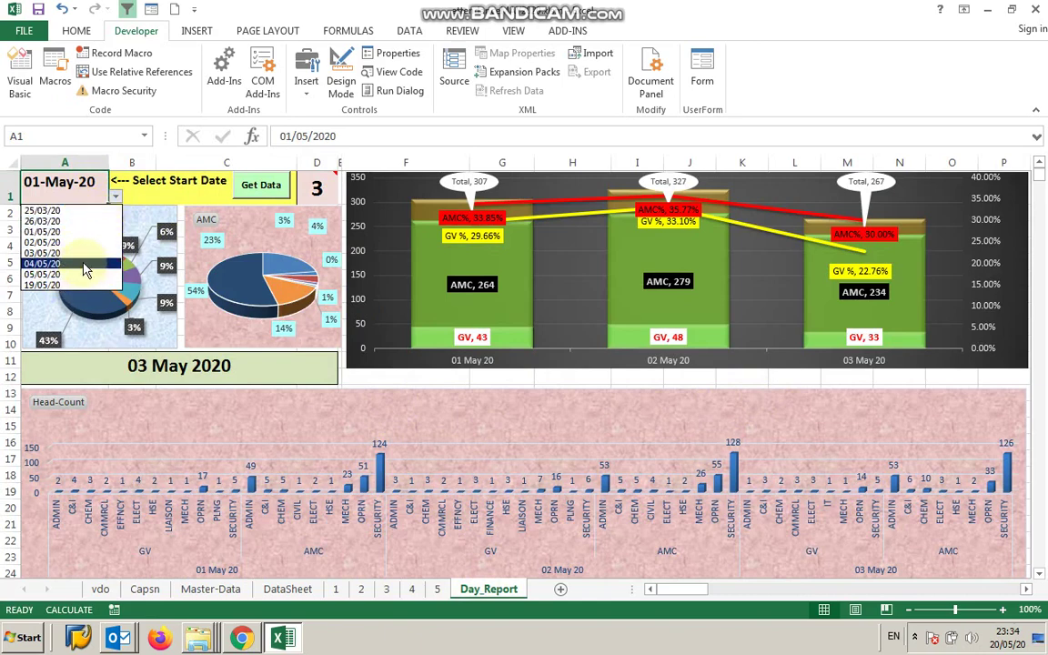
key(Escape)
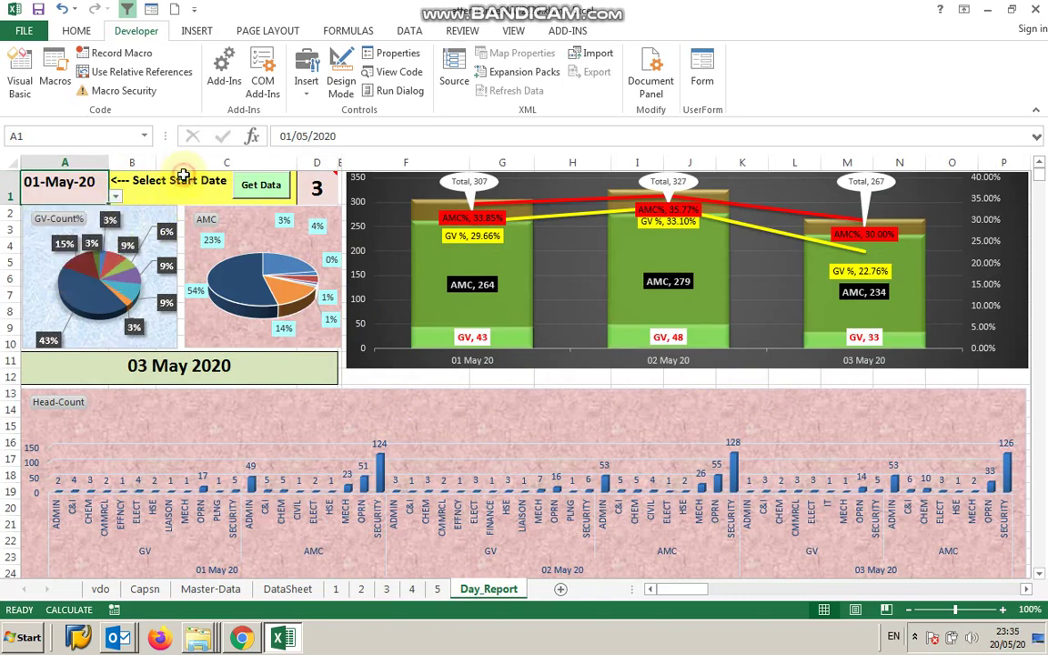
click(116, 196)
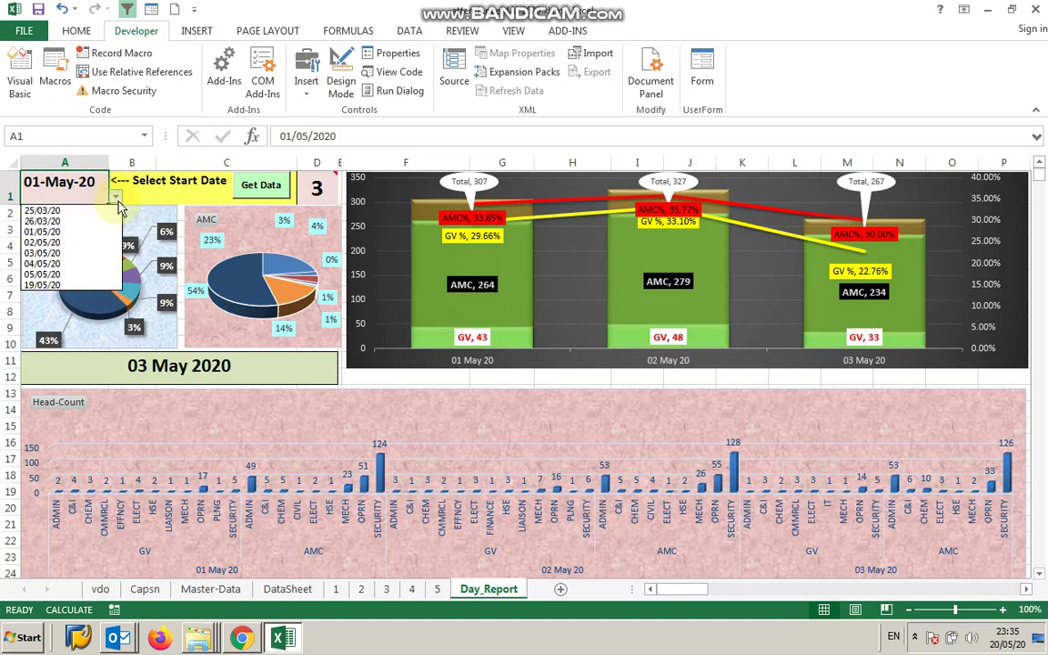
click(50, 242)
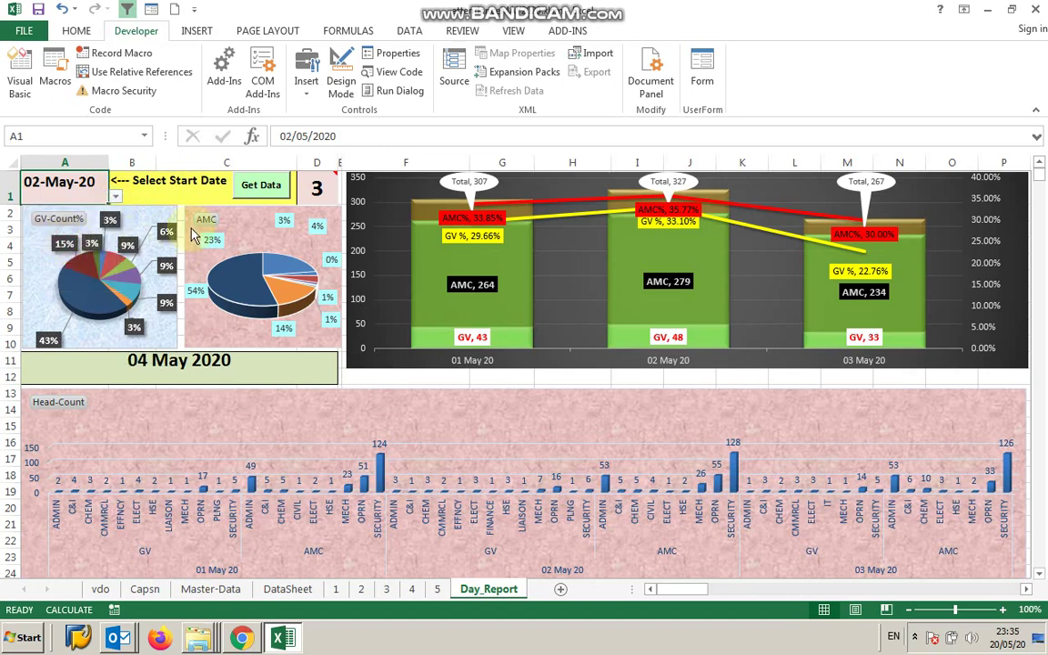
Set the number of days from the start date in cell D1 to 2
click(313, 188)
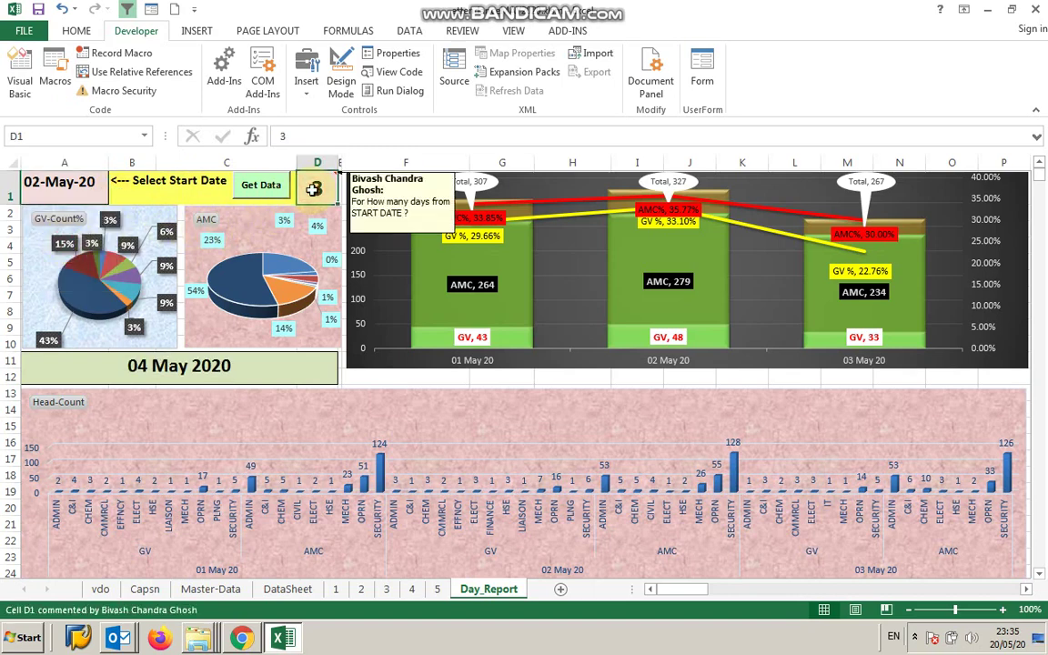
text(2)
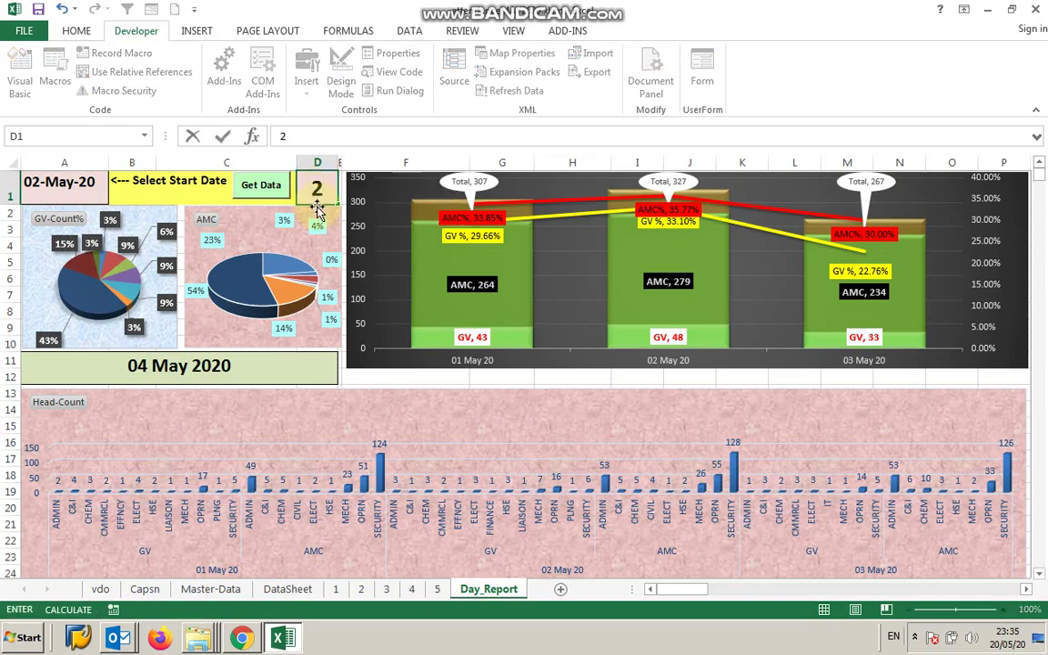
click(381, 374)
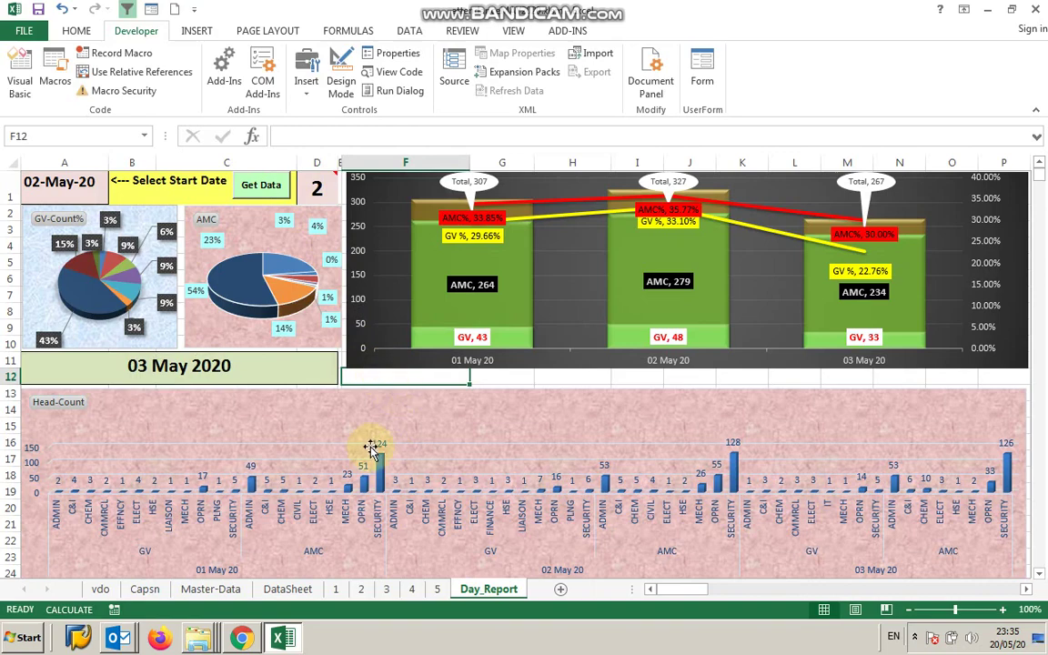
Read the introduction on sheet 1, the database rules on sheet 2 and the date storage note on sheet 3
click(336, 589)
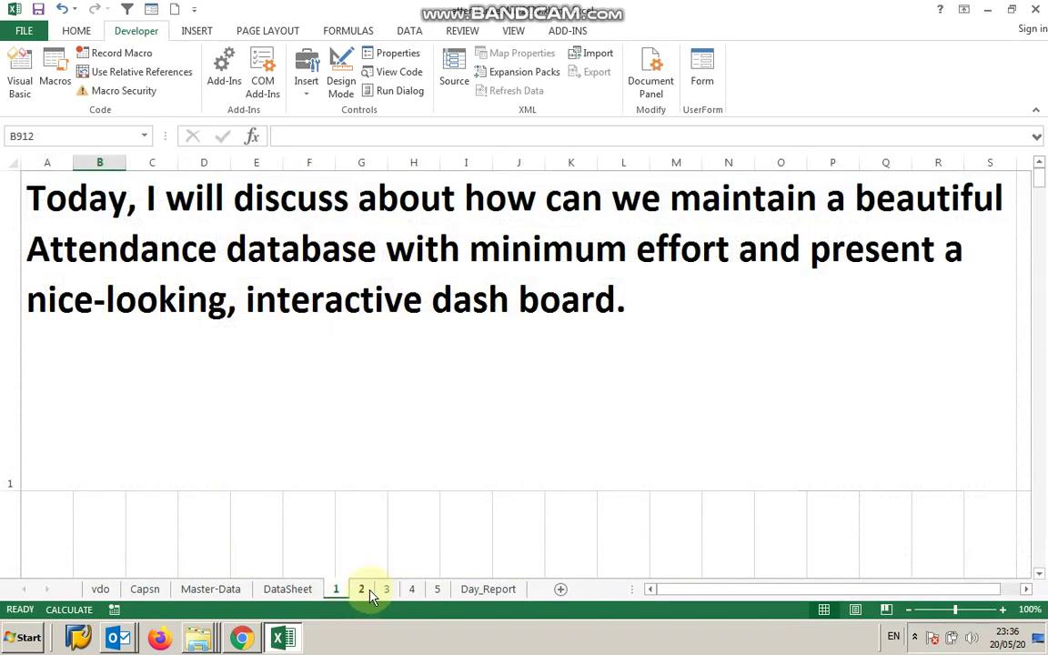
click(363, 589)
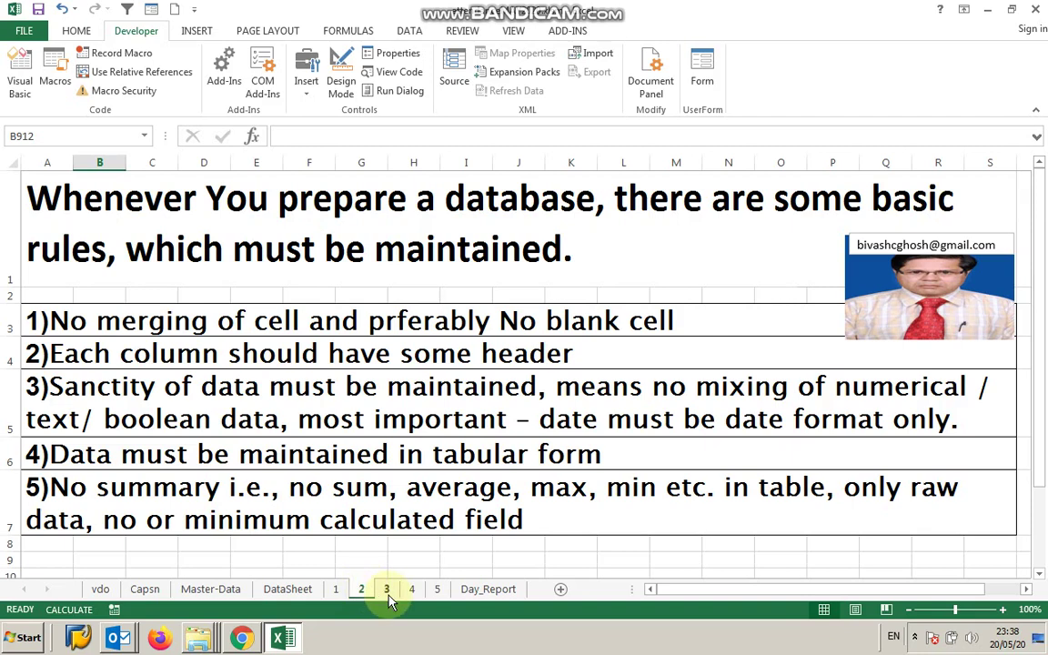
click(388, 592)
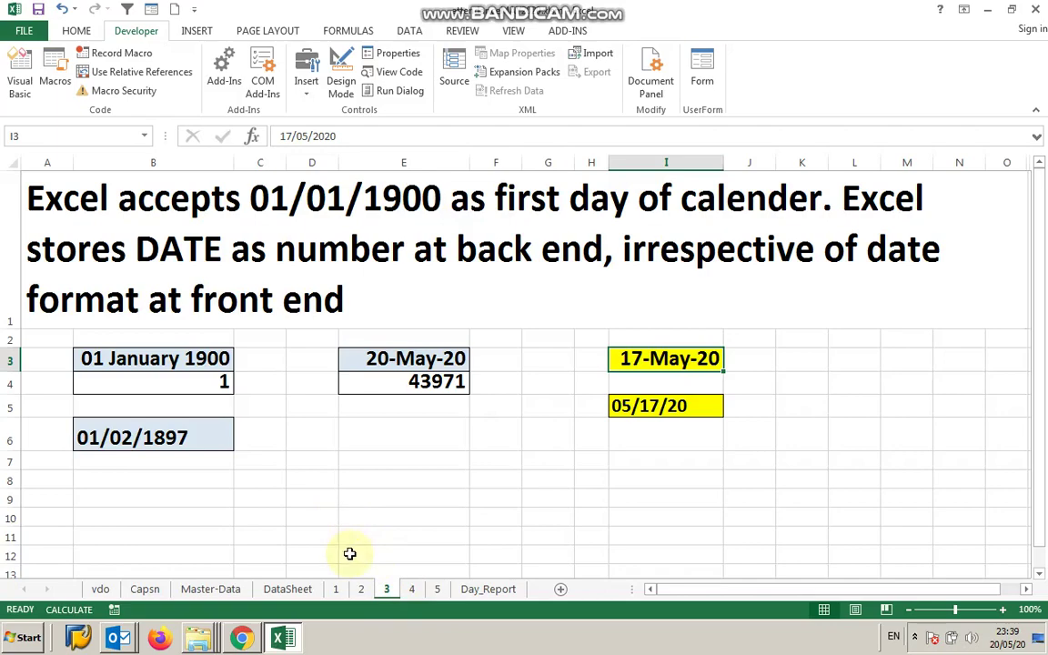
click(361, 590)
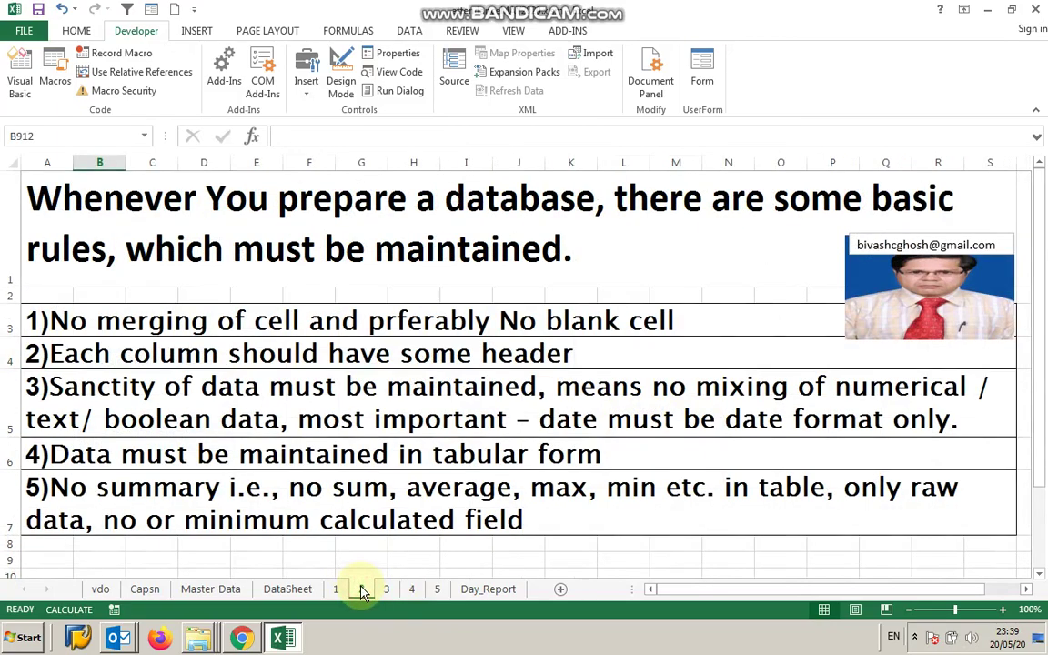
click(392, 591)
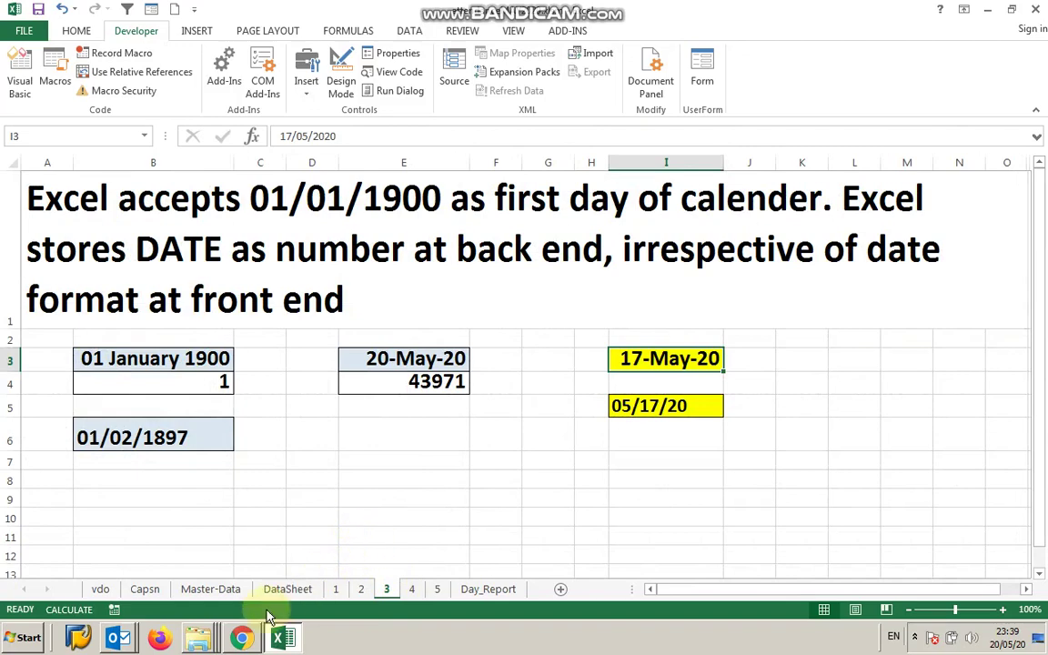
Check the short and long date formats in the Windows Region and Language settings of Control Panel, and close the dialog
click(22, 638)
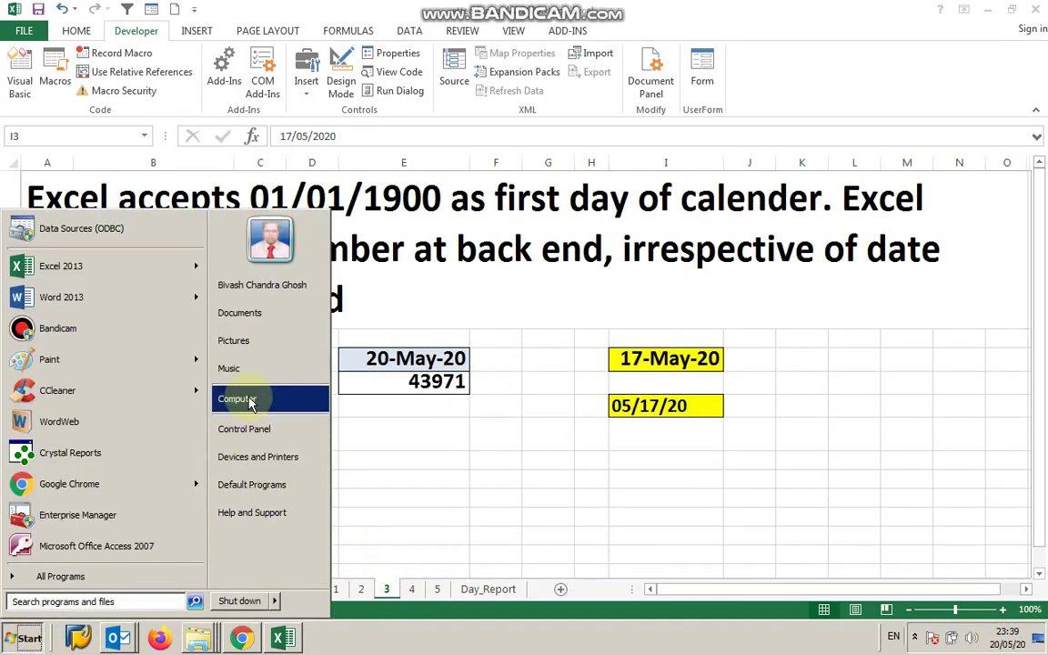
click(244, 431)
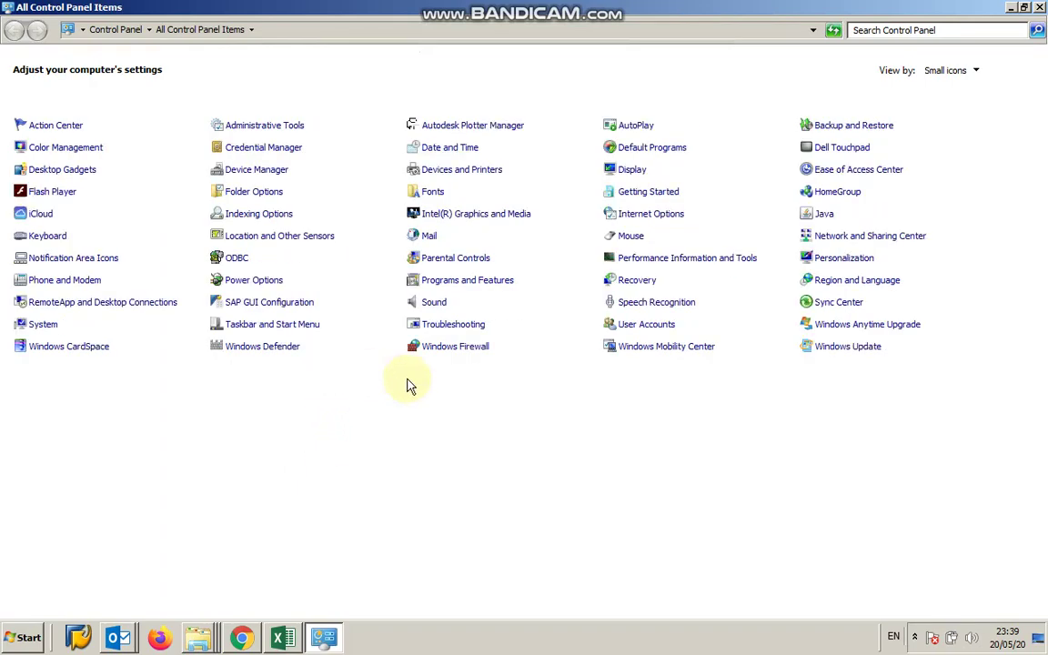
click(841, 282)
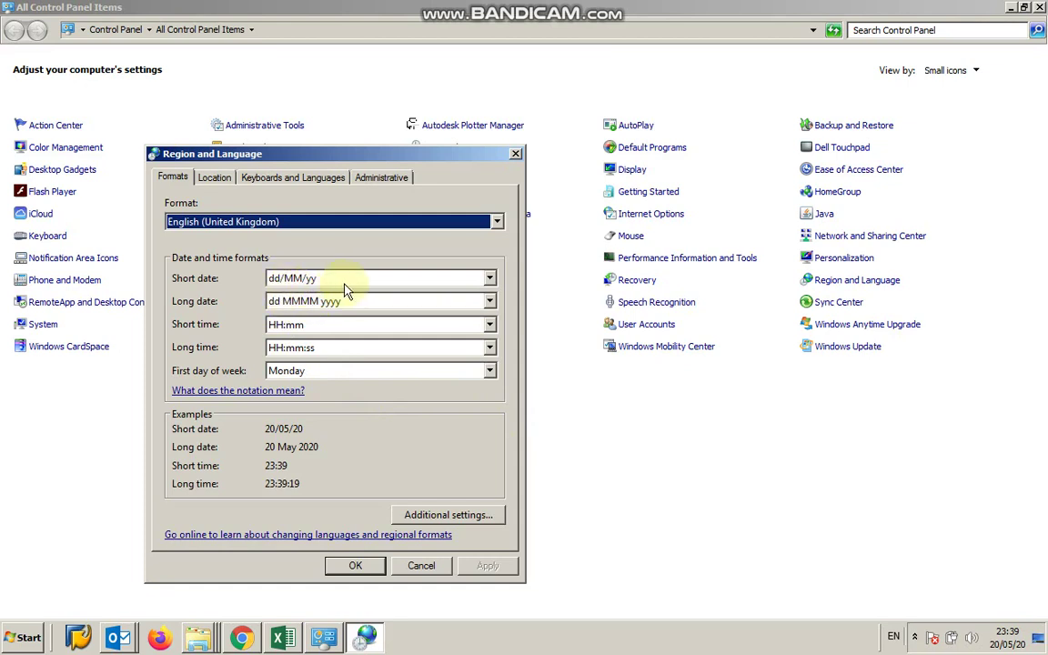
click(356, 566)
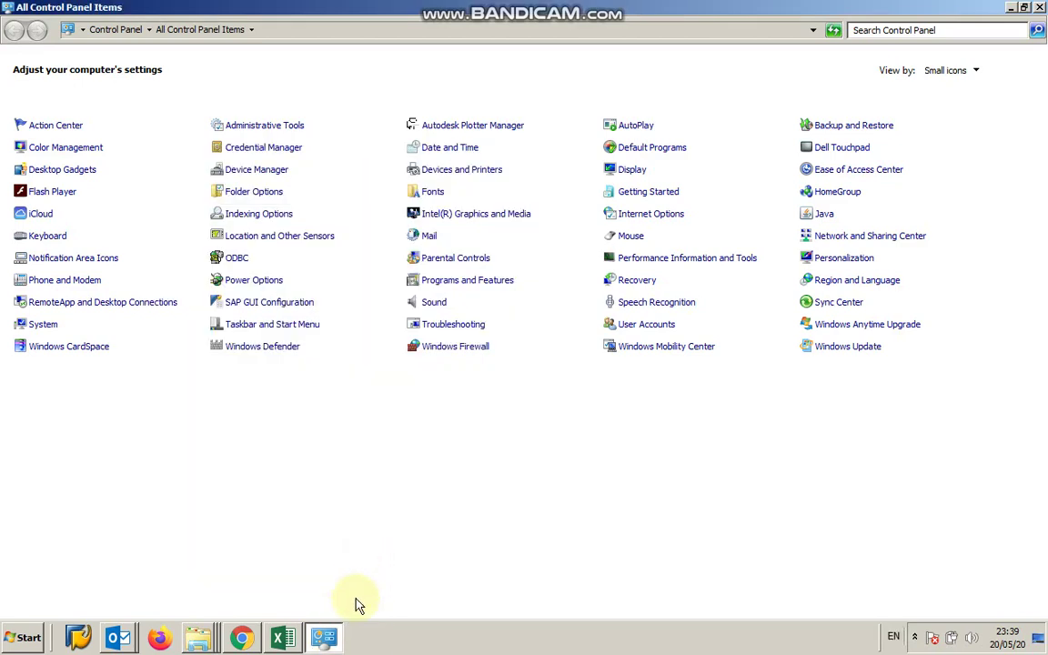
Return to Excel and examine the sample dates on sheet 3 and the formulas in B4 and E4 that convert them to numbers
click(284, 638)
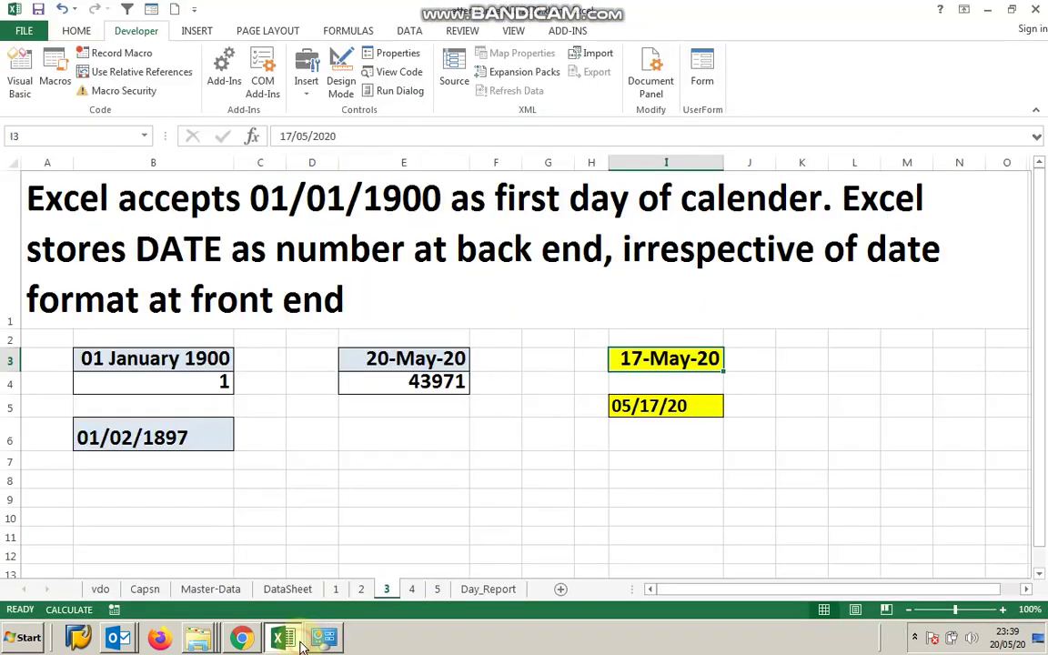
click(398, 361)
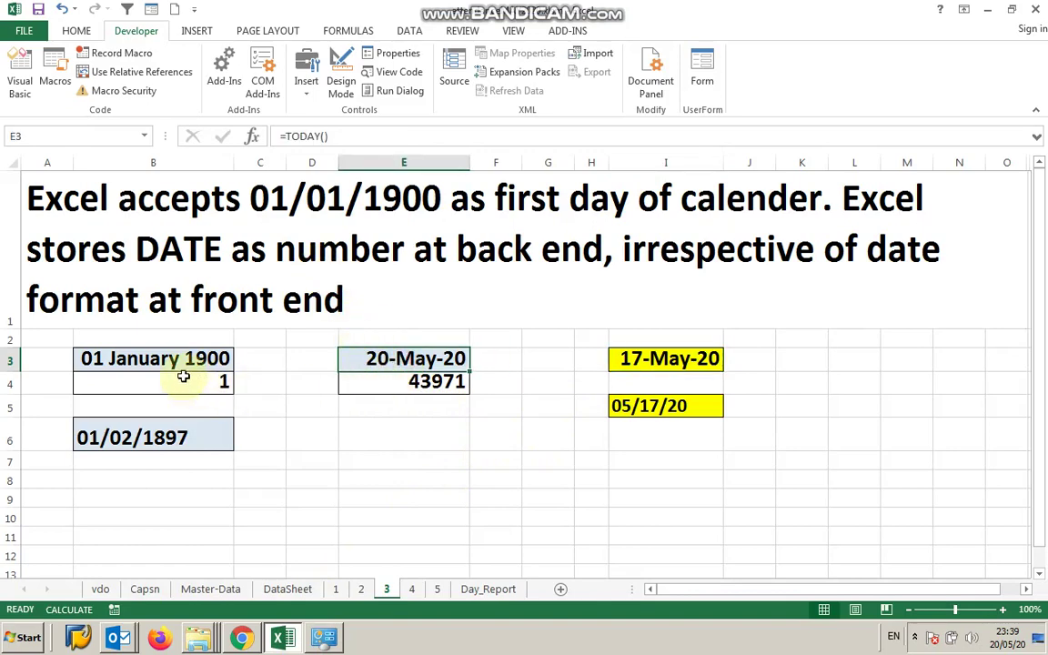
click(150, 358)
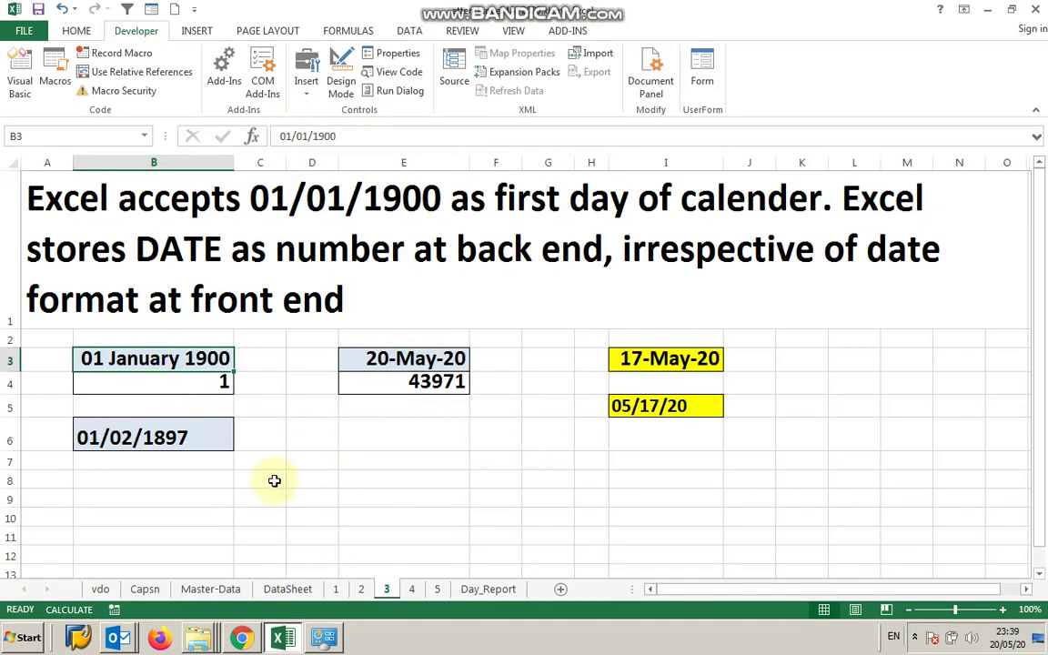
click(176, 438)
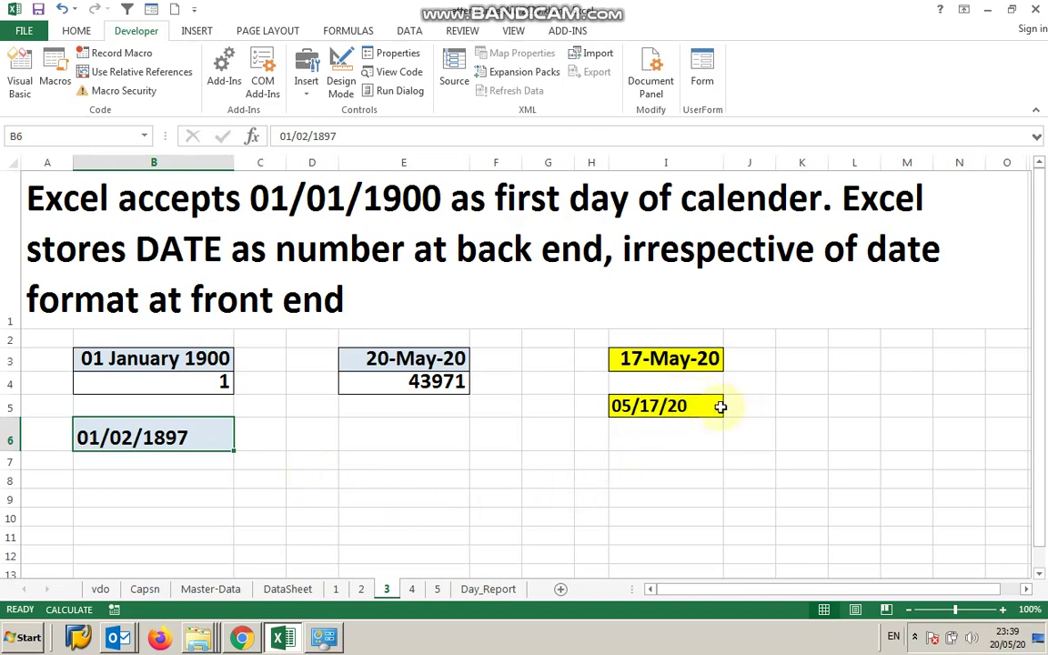
click(628, 359)
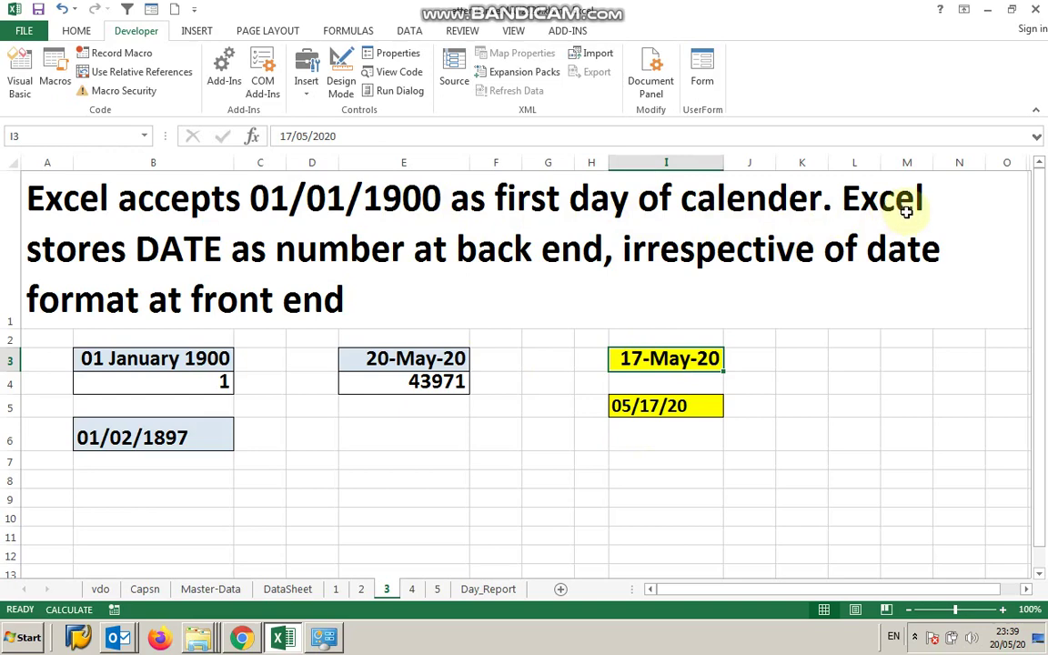
click(202, 438)
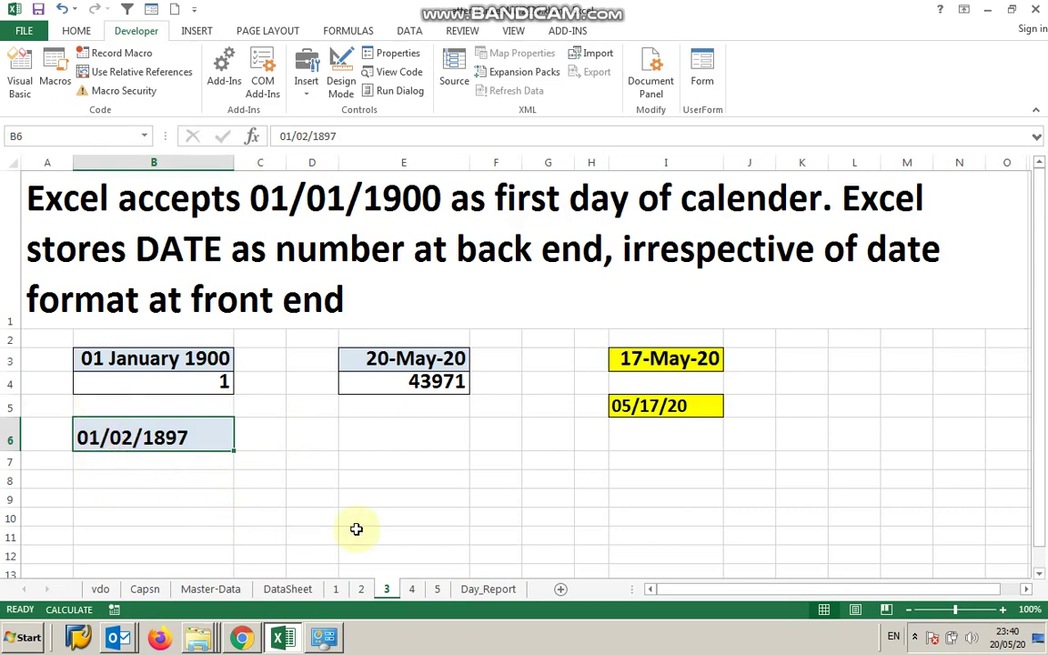
click(401, 382)
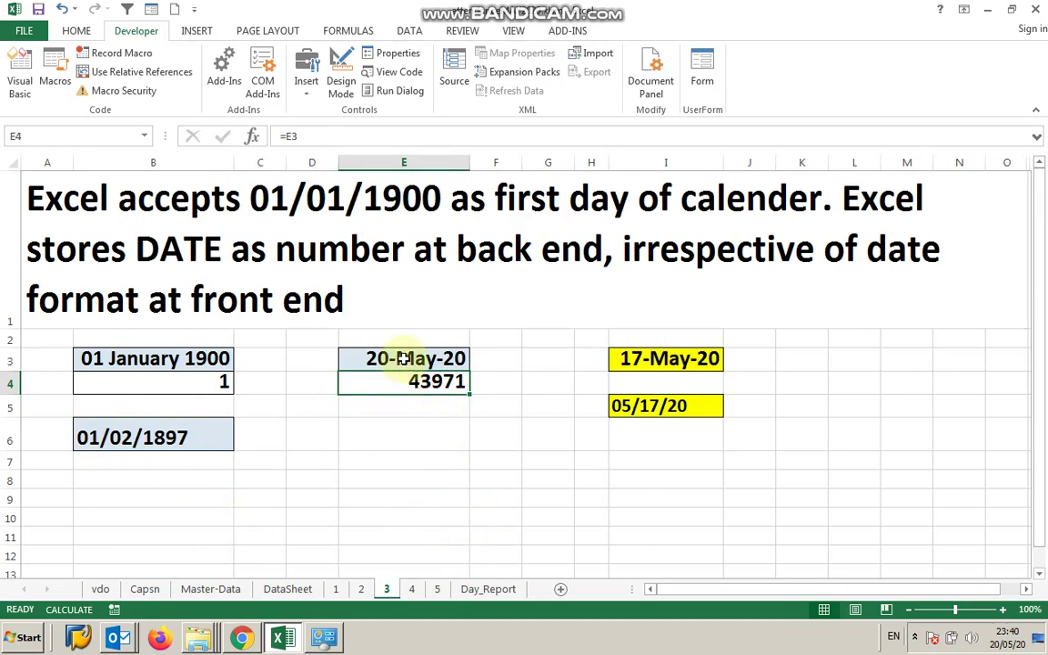
click(204, 356)
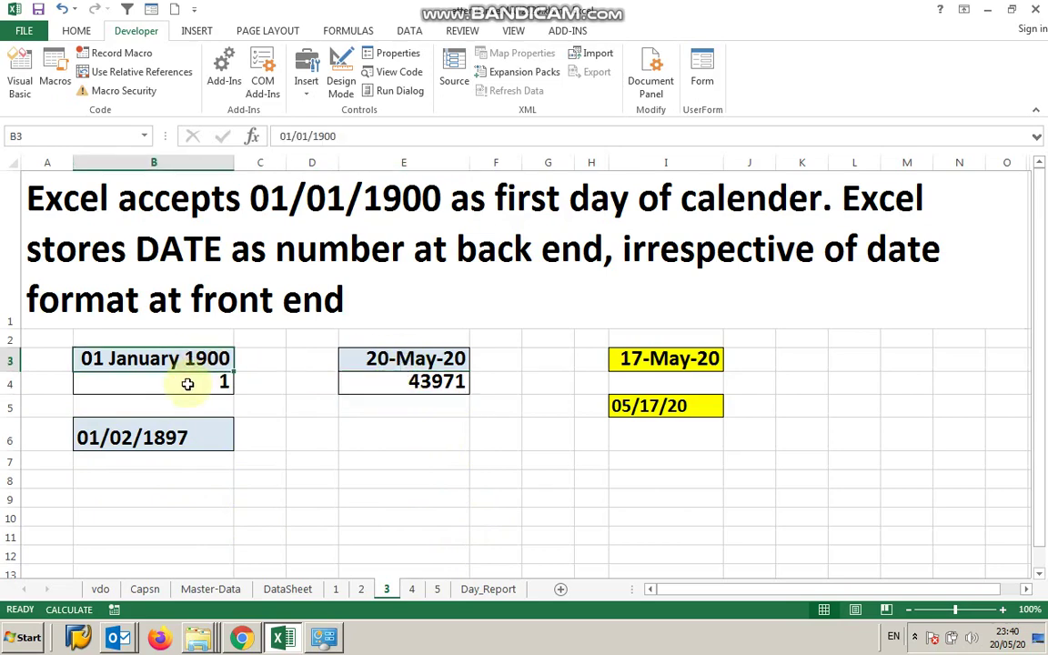
click(186, 386)
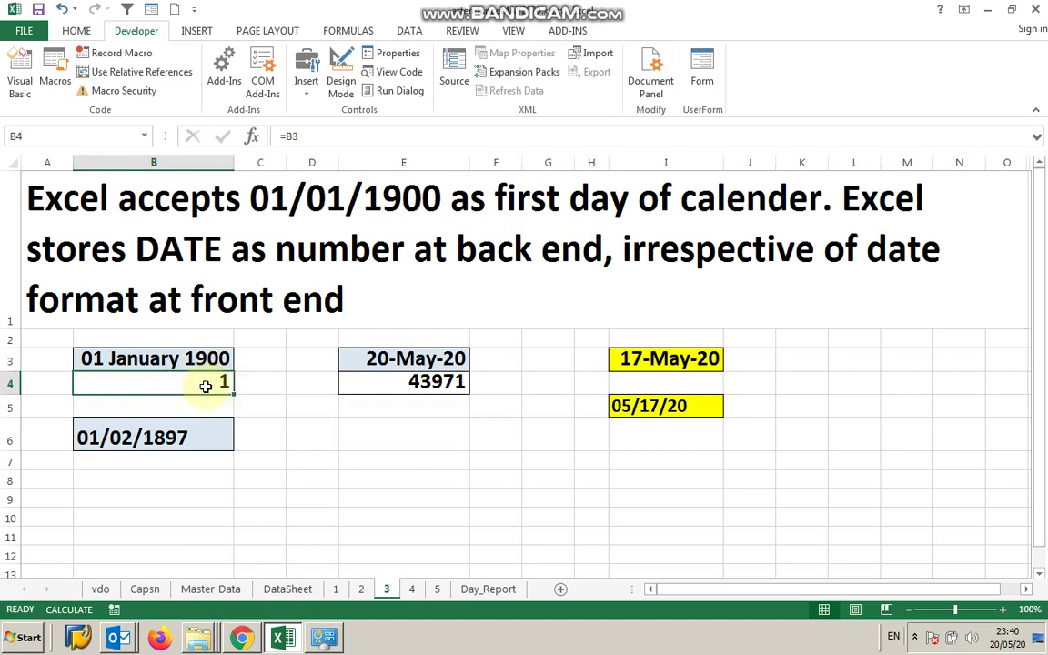
click(379, 359)
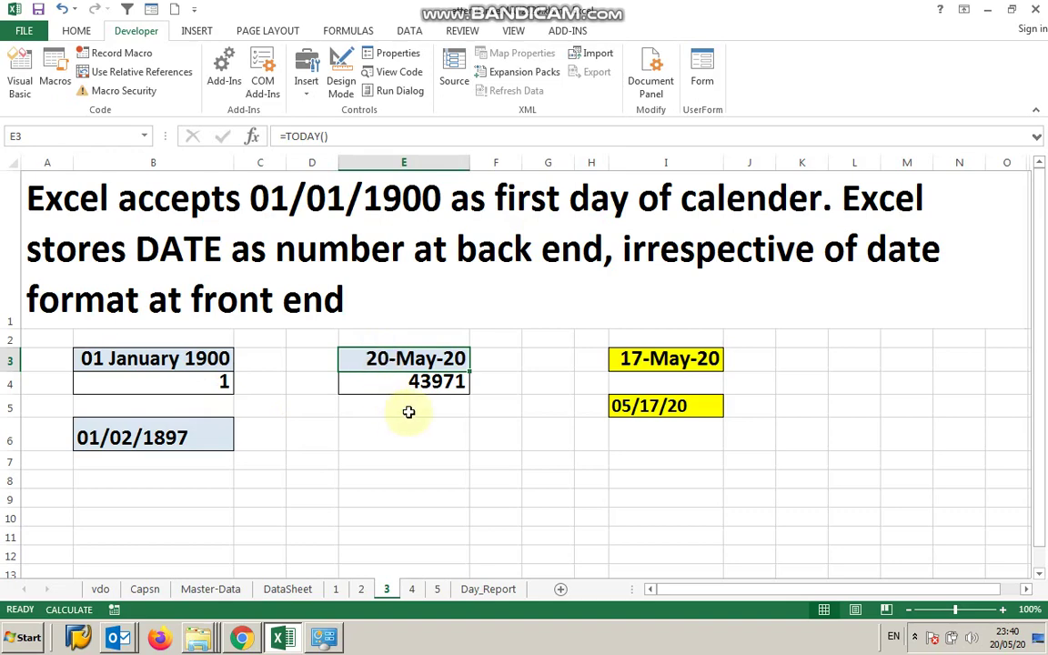
click(424, 385)
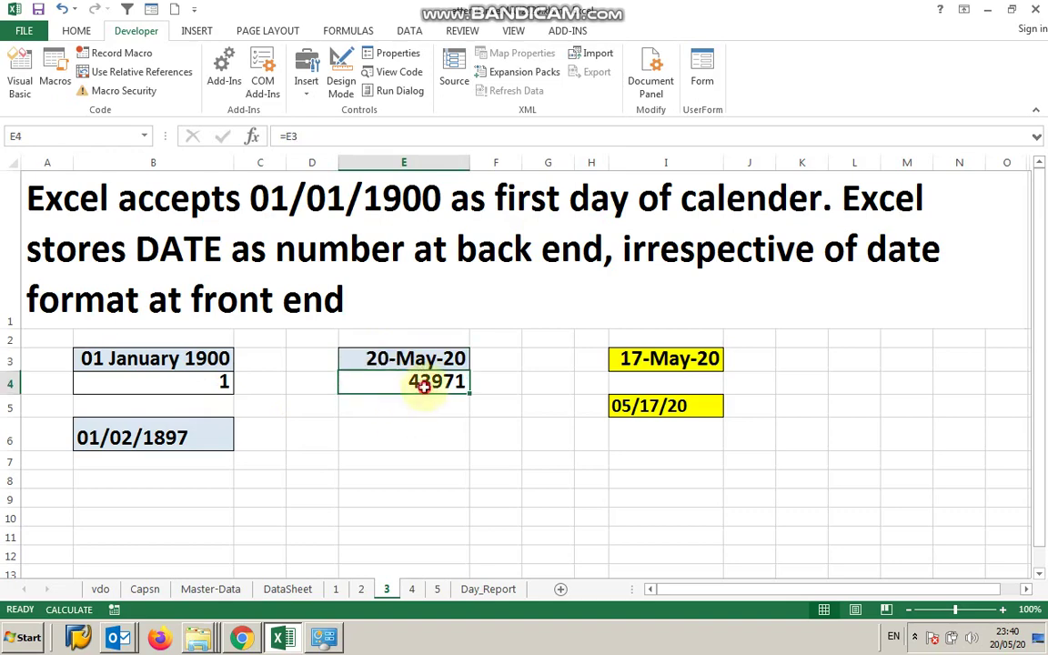
Enter the formula =E4-B4 in cell F4 to subtract the first calendar day's number from today's date number
click(508, 382)
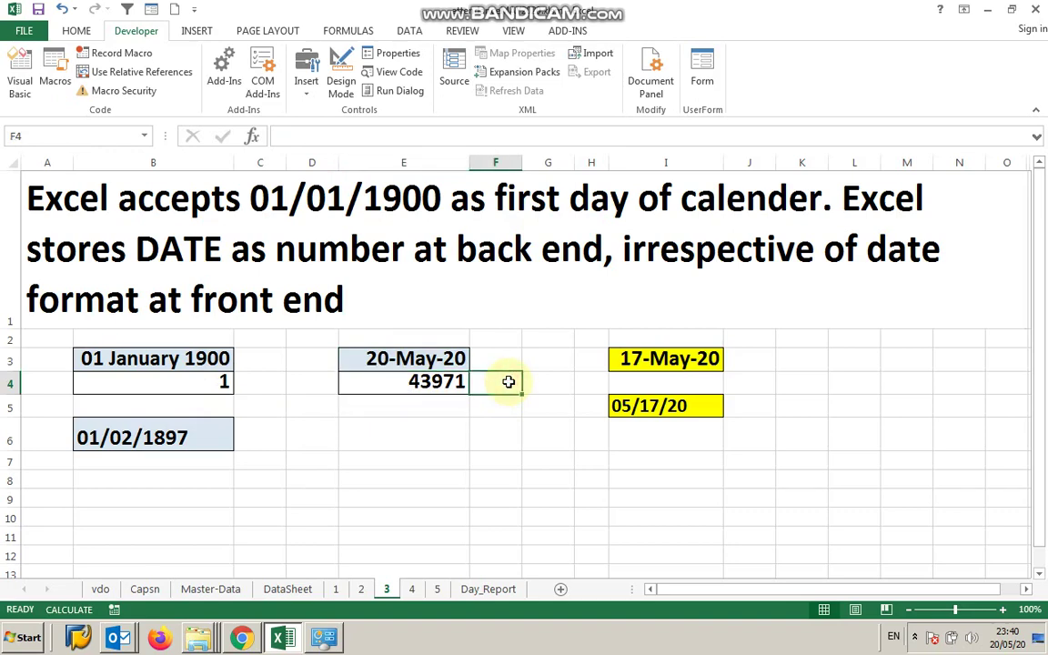
text(=)
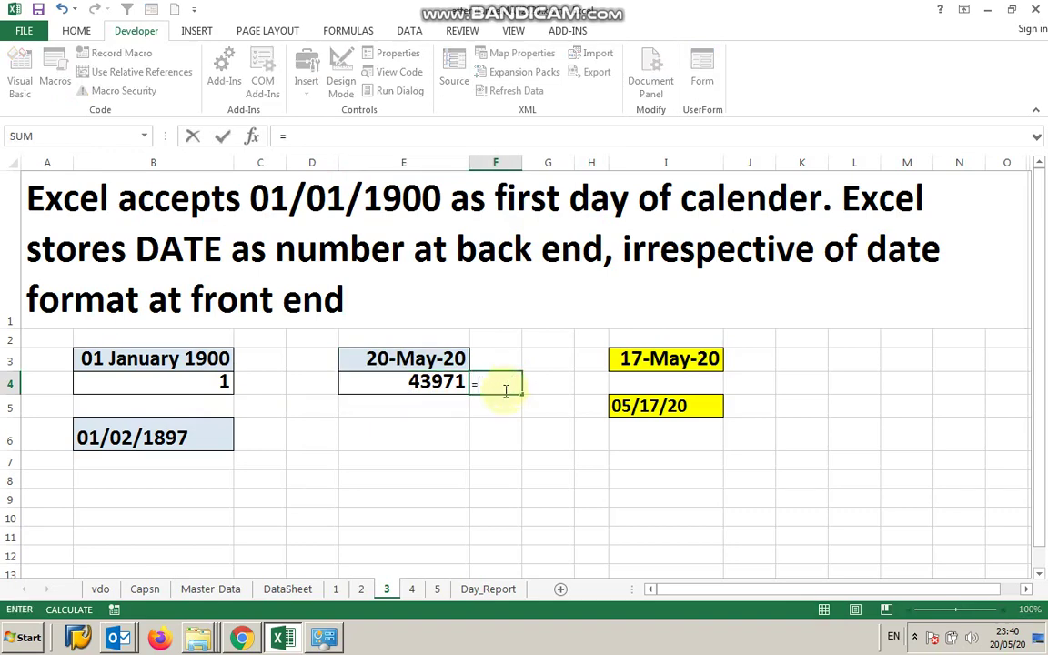
click(410, 385)
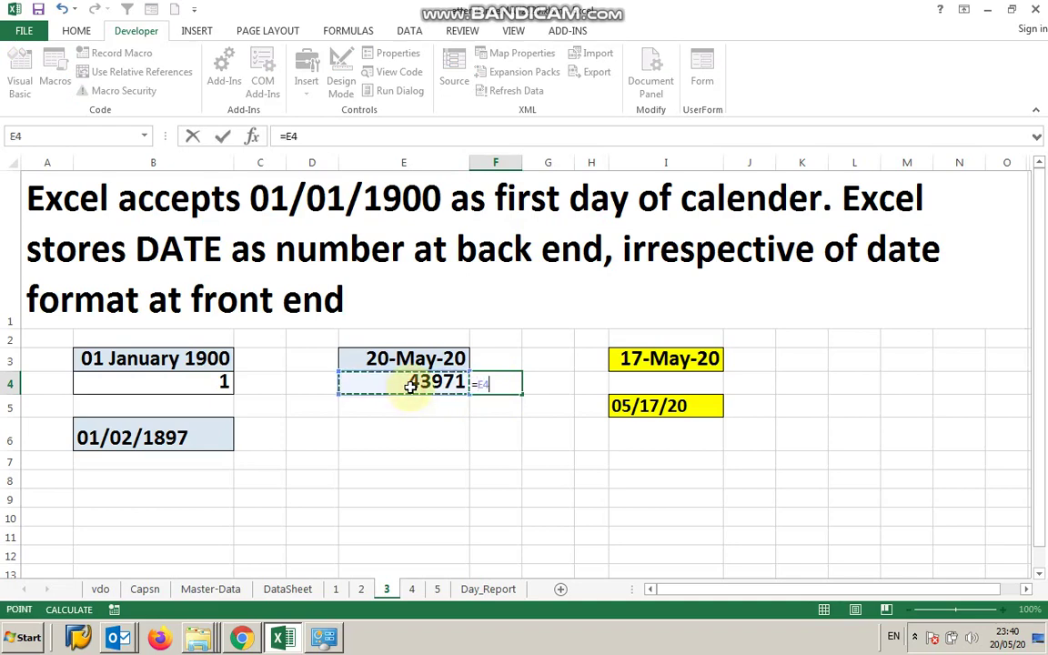
text(-)
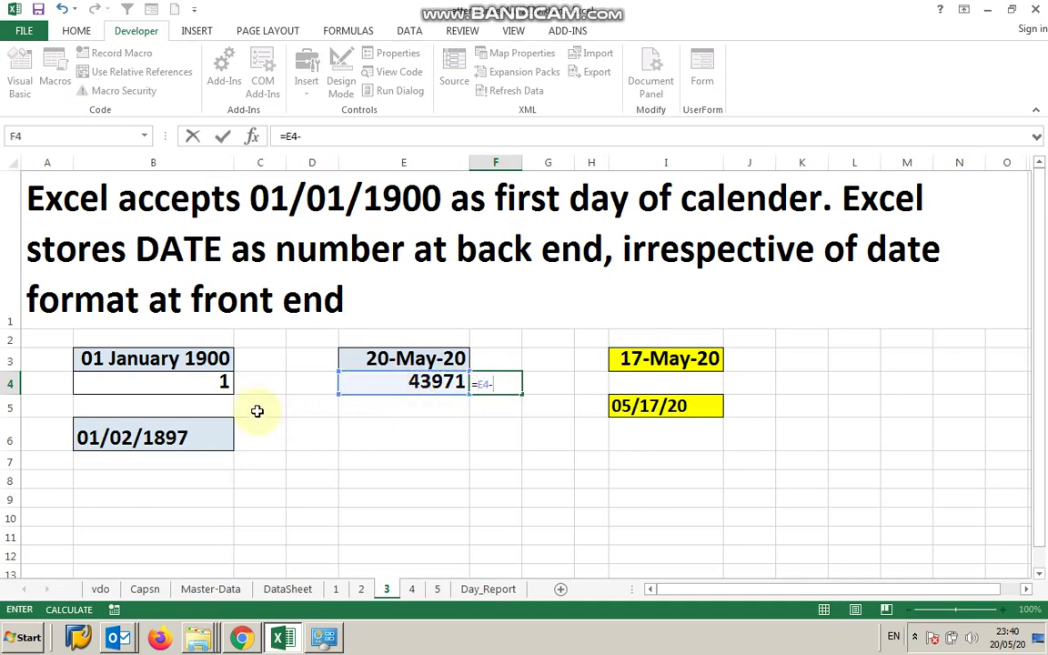
click(222, 380)
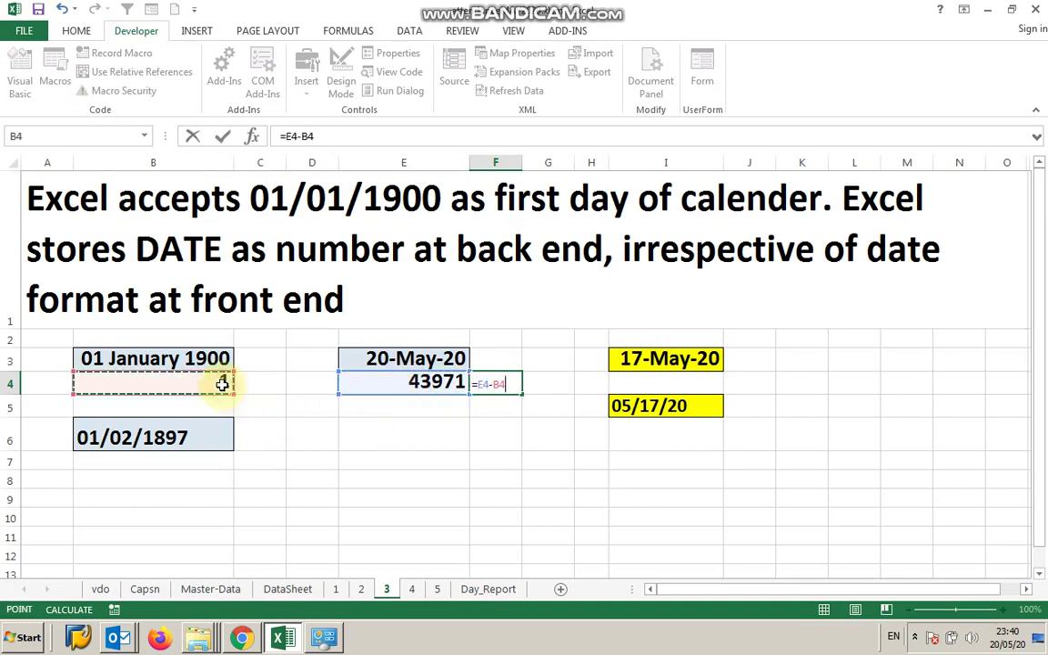
click(223, 136)
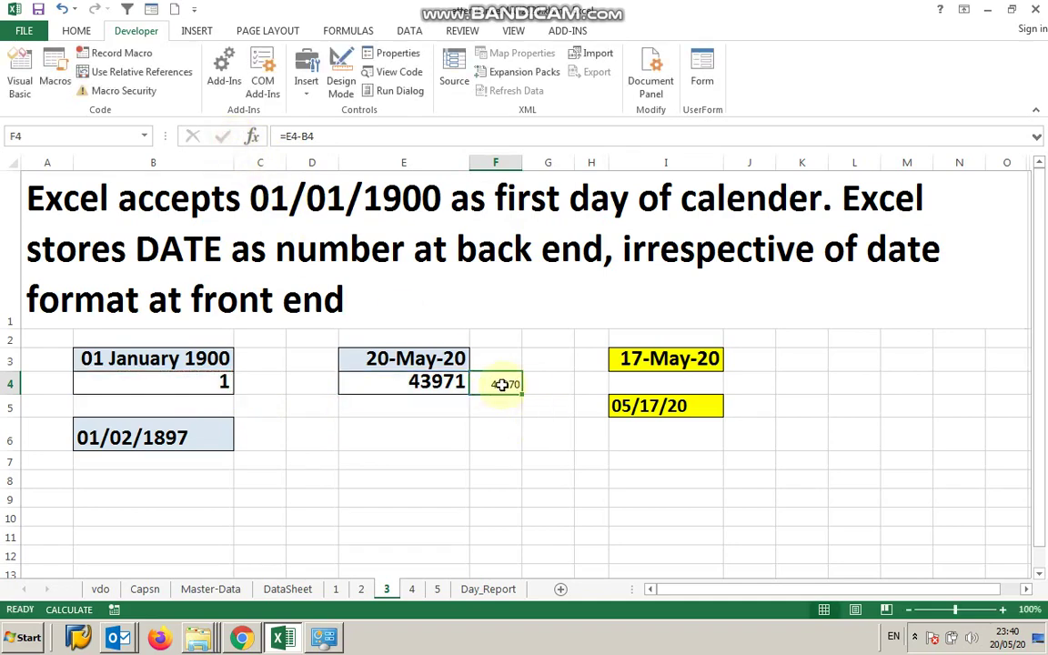
Apply the formatting of cell E4 to F4 with Format Painter, and widen column F to fit the number
click(461, 382)
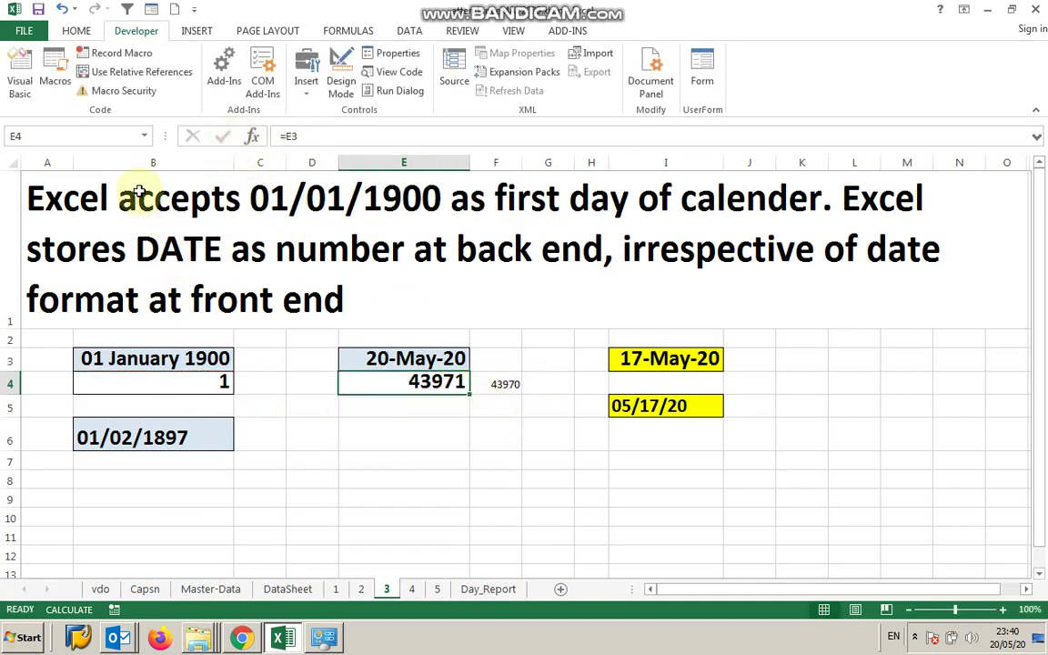
click(67, 31)
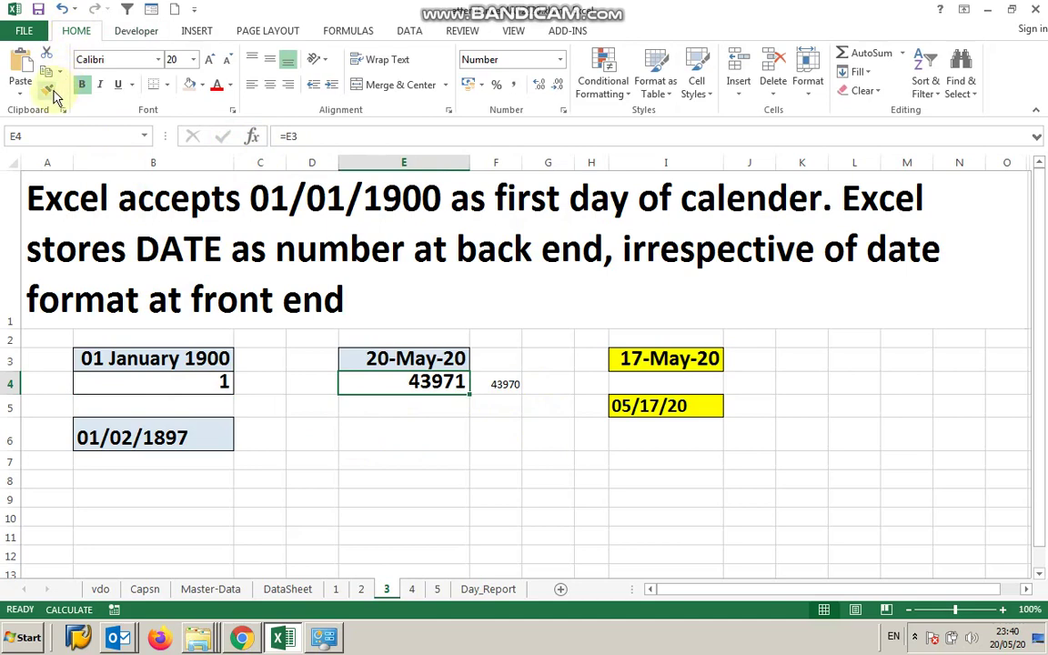
click(49, 88)
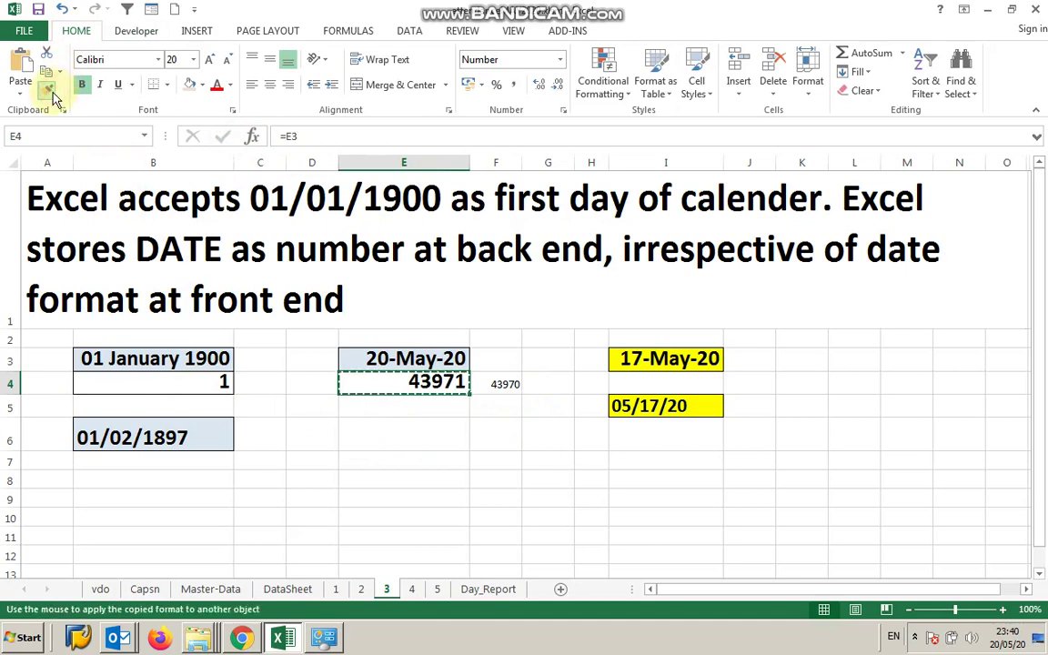
click(500, 385)
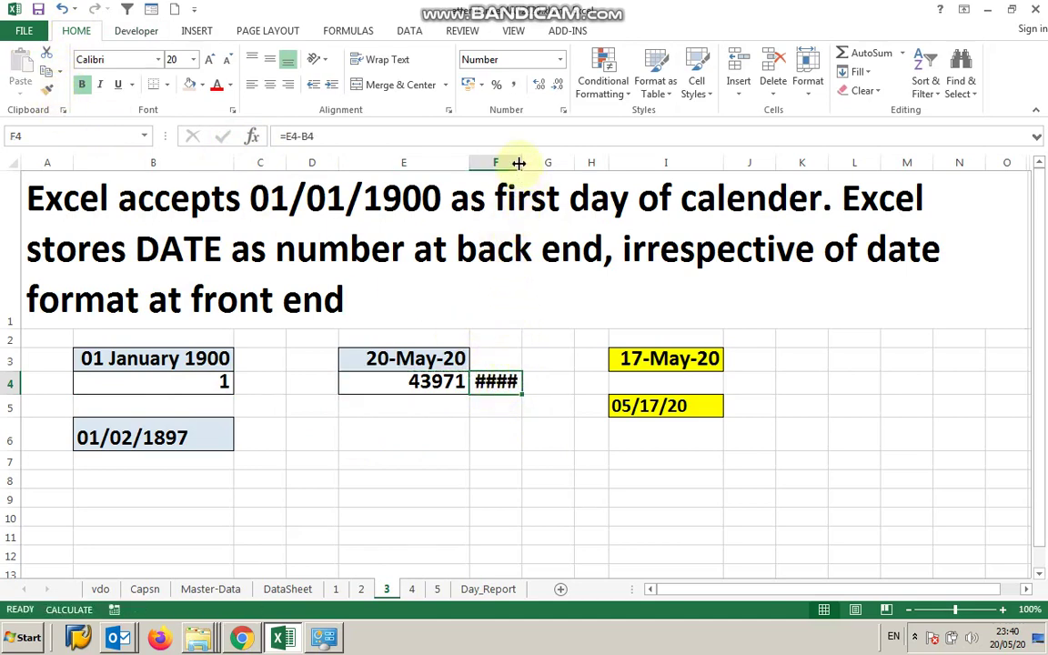
drag(521, 163, 541, 164)
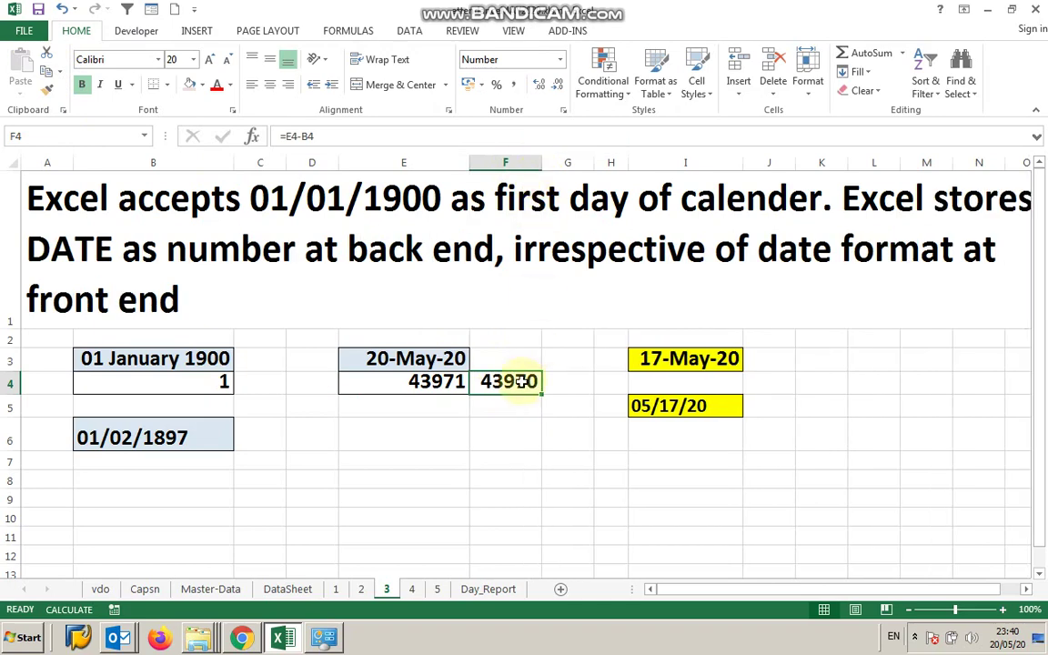
Copy the subtraction formula from F4 into F3 so it works on the two dates in row 3, and save the workbook
key(ctrl+c)
click(521, 360)
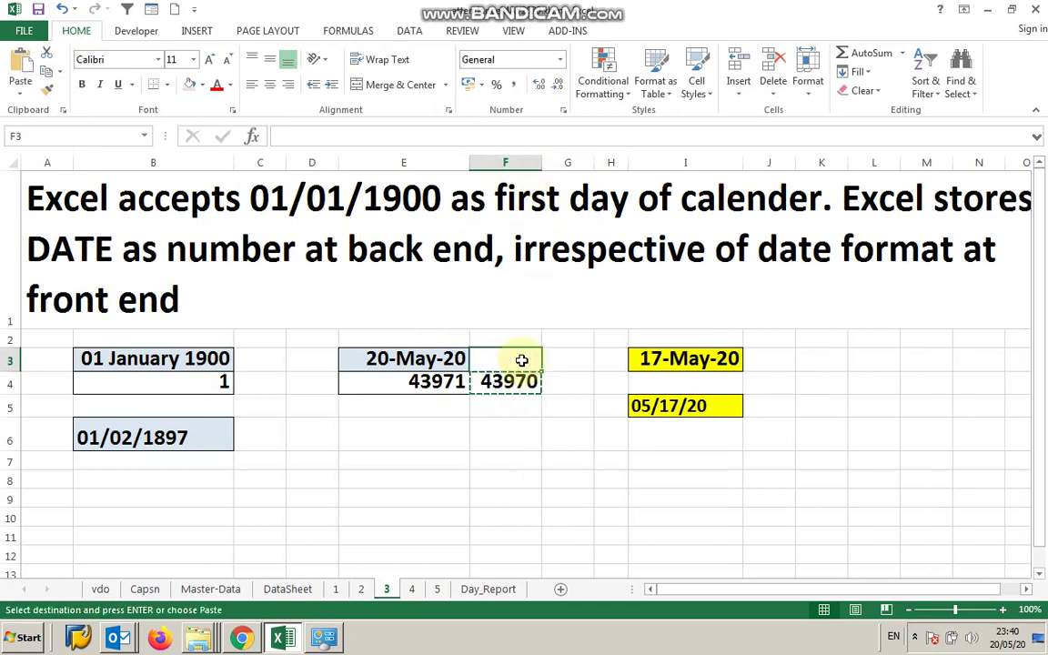
key(ctrl+v)
click(381, 363)
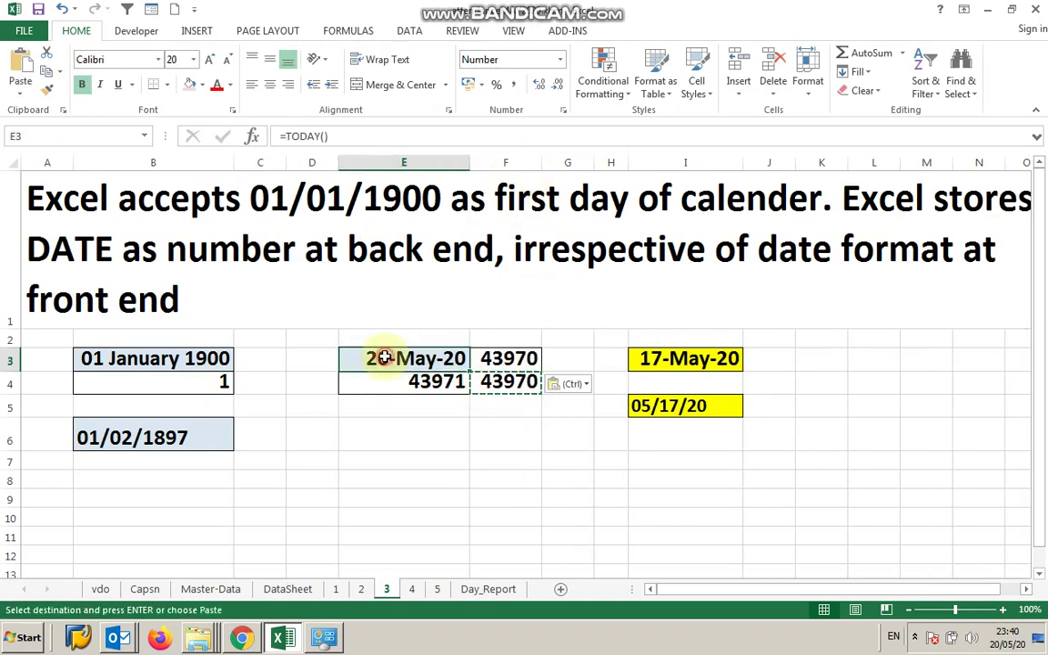
click(152, 356)
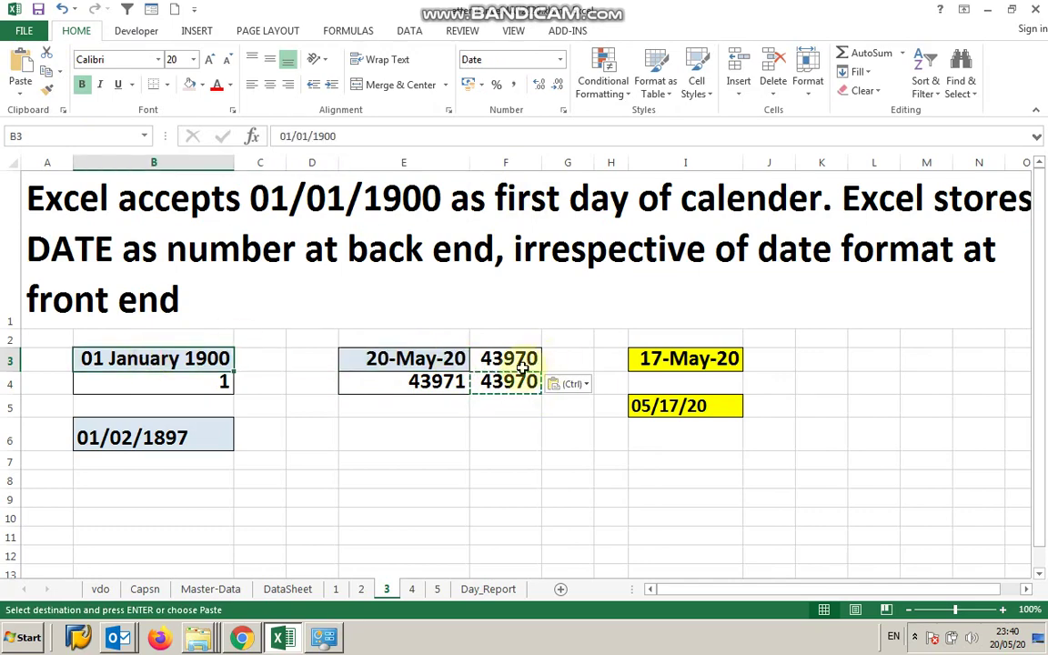
click(37, 8)
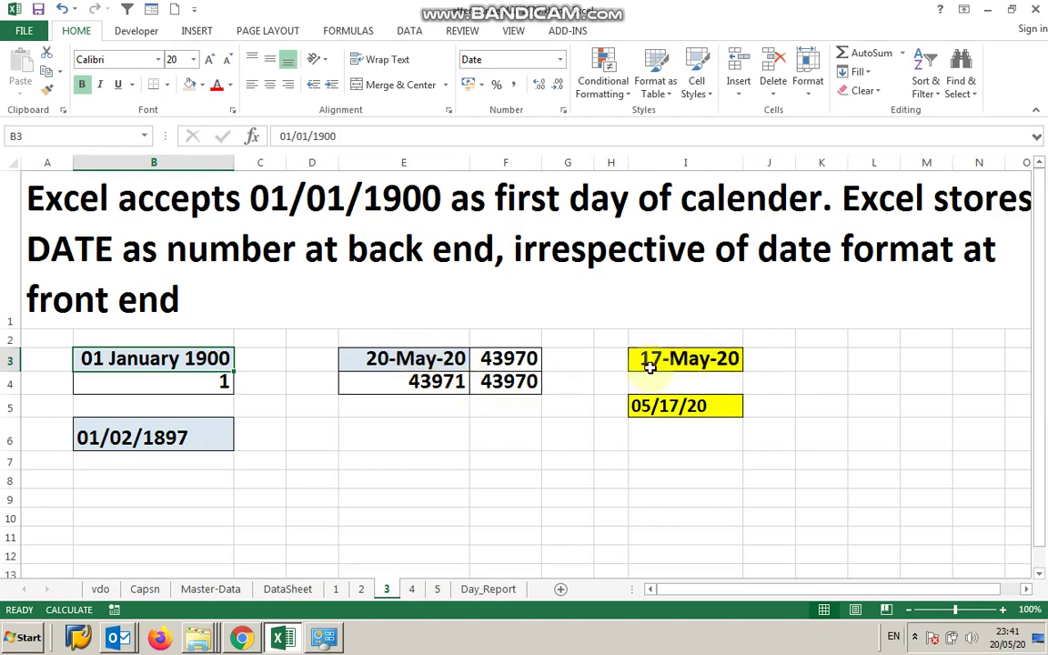
Format cell F3 as a Date of type 14 March 2012, and widen column F to fit the full date
click(500, 359)
right_click(498, 358)
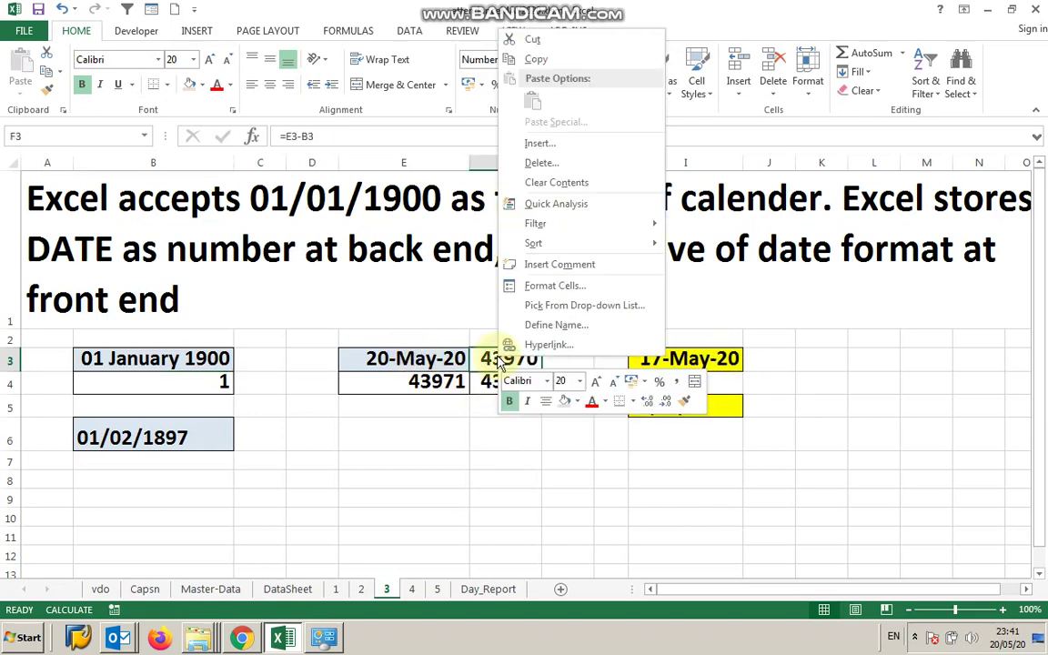
click(557, 285)
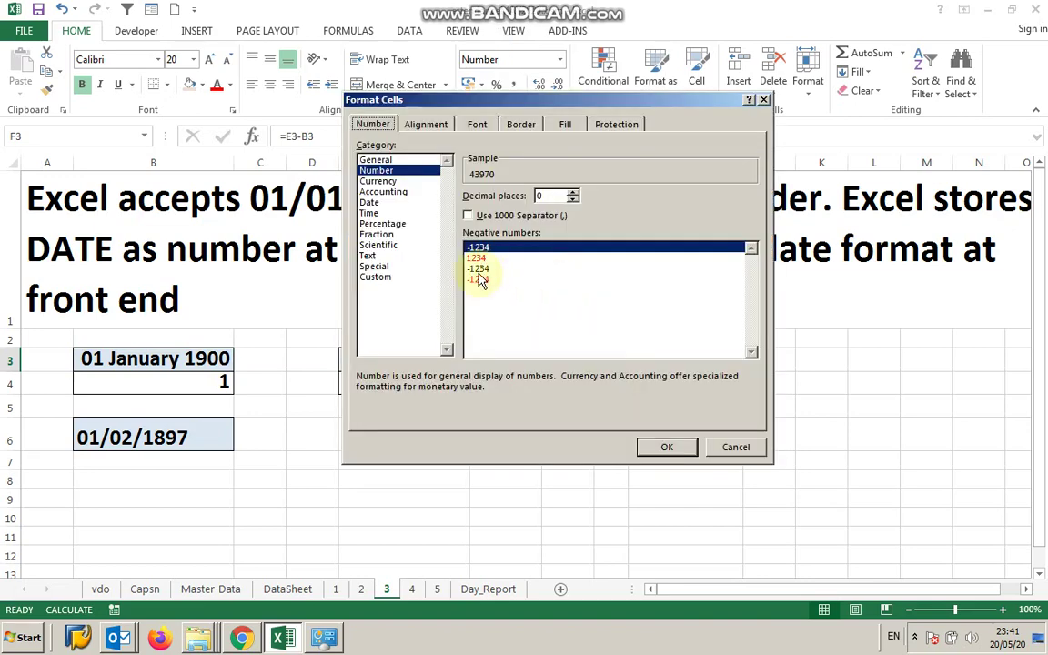
click(372, 202)
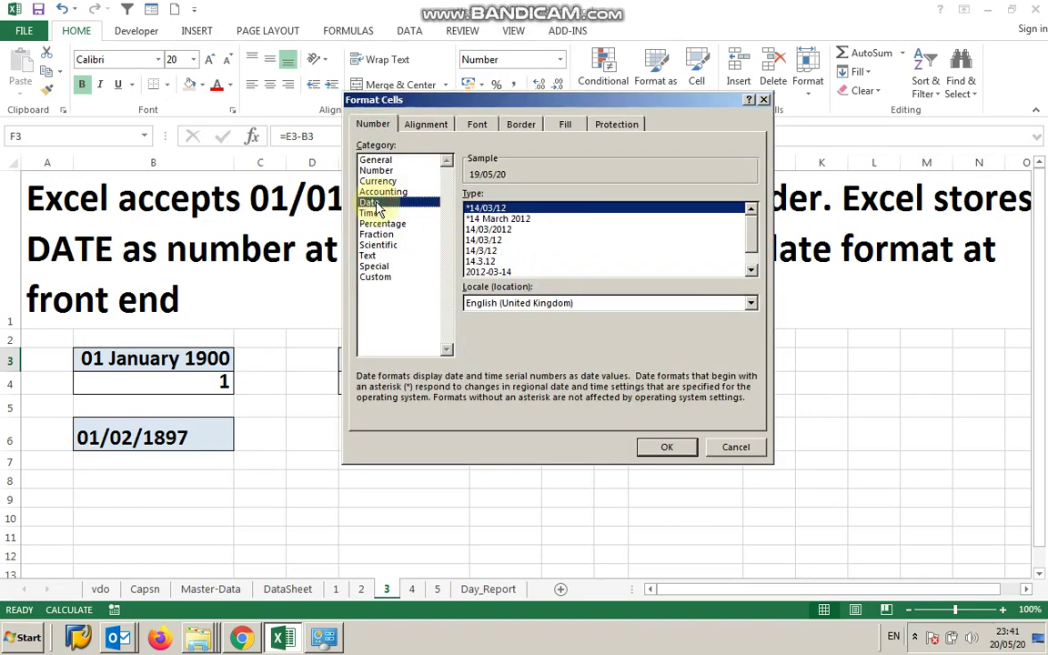
click(507, 221)
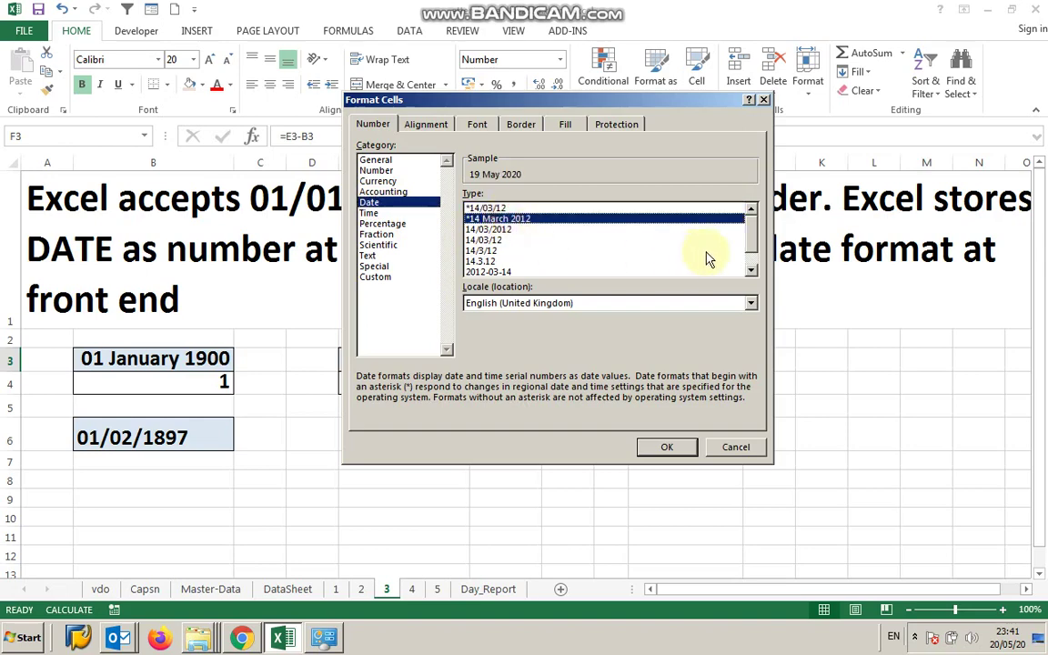
drag(749, 233, 749, 245)
click(511, 262)
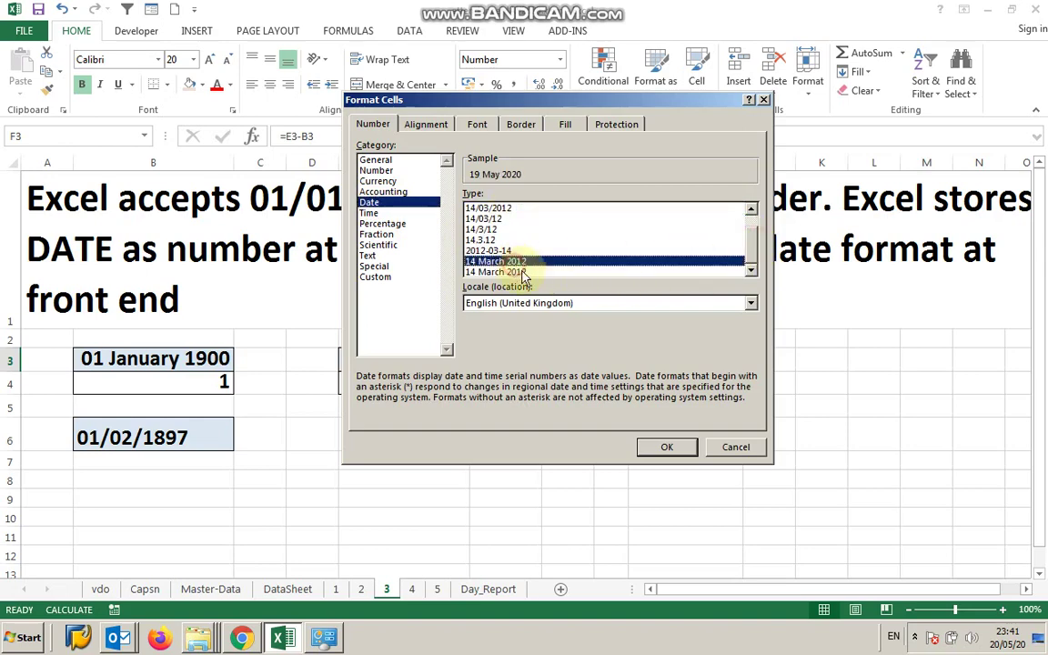
click(667, 447)
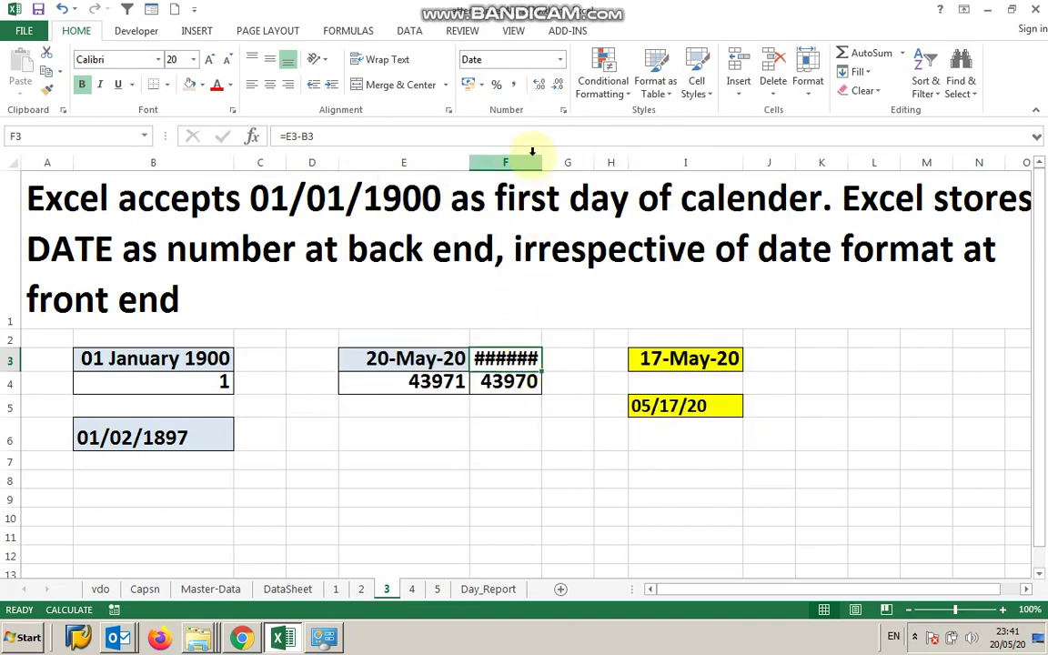
drag(541, 163, 622, 202)
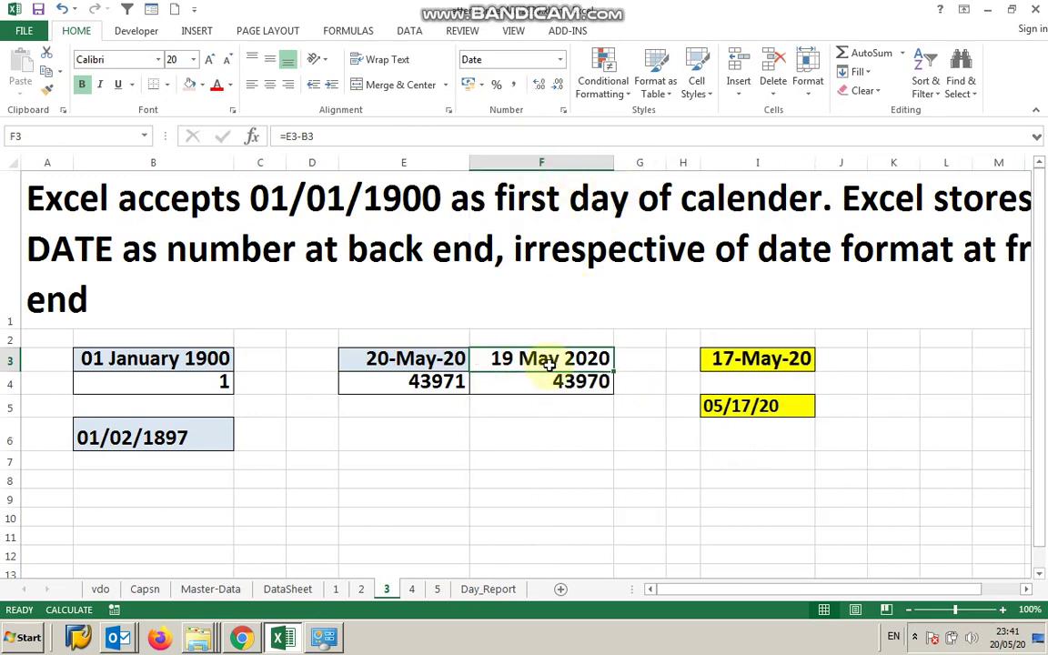
click(734, 409)
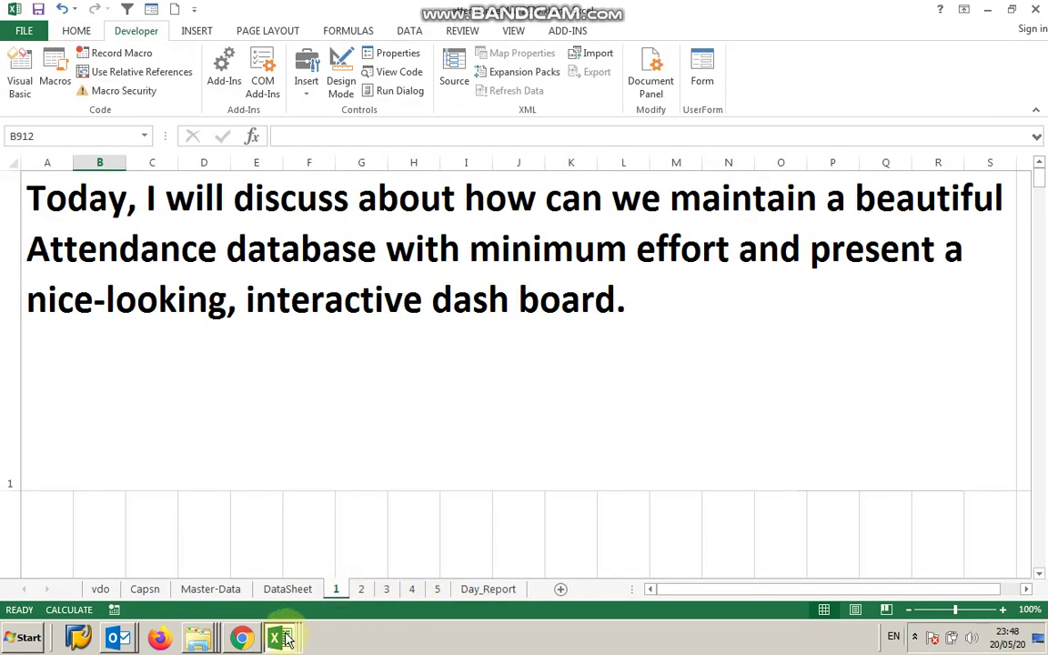
Read the primary key note on sheet 5, and switch to UiagsgDCloss.xlsm to view the DCloss data and the pivot dashboard on Sheet2
click(435, 589)
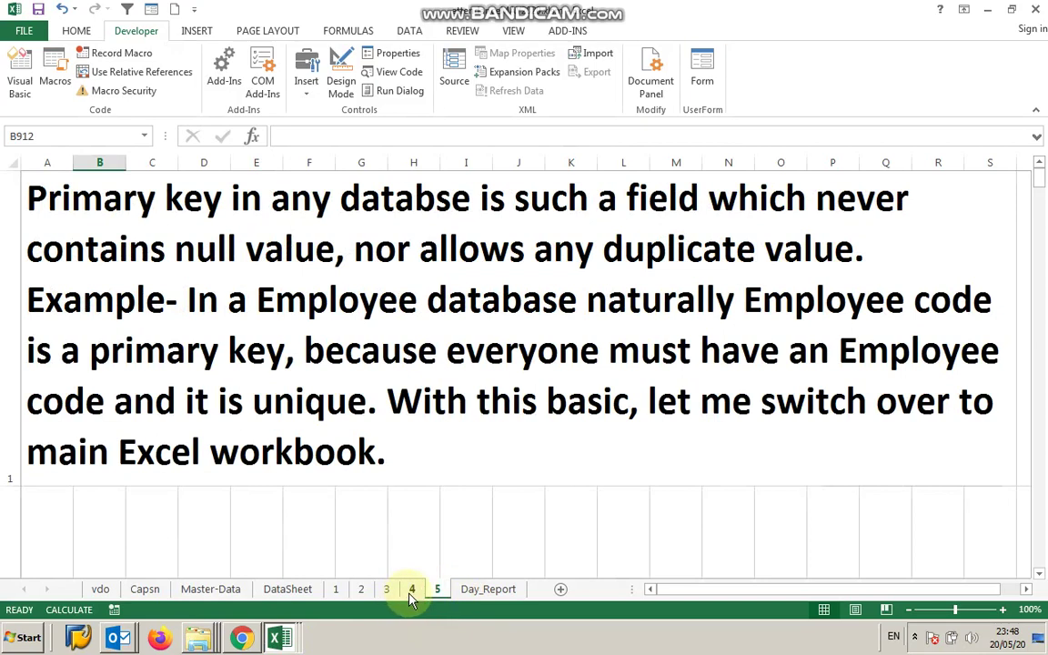
mouse_move(285, 631)
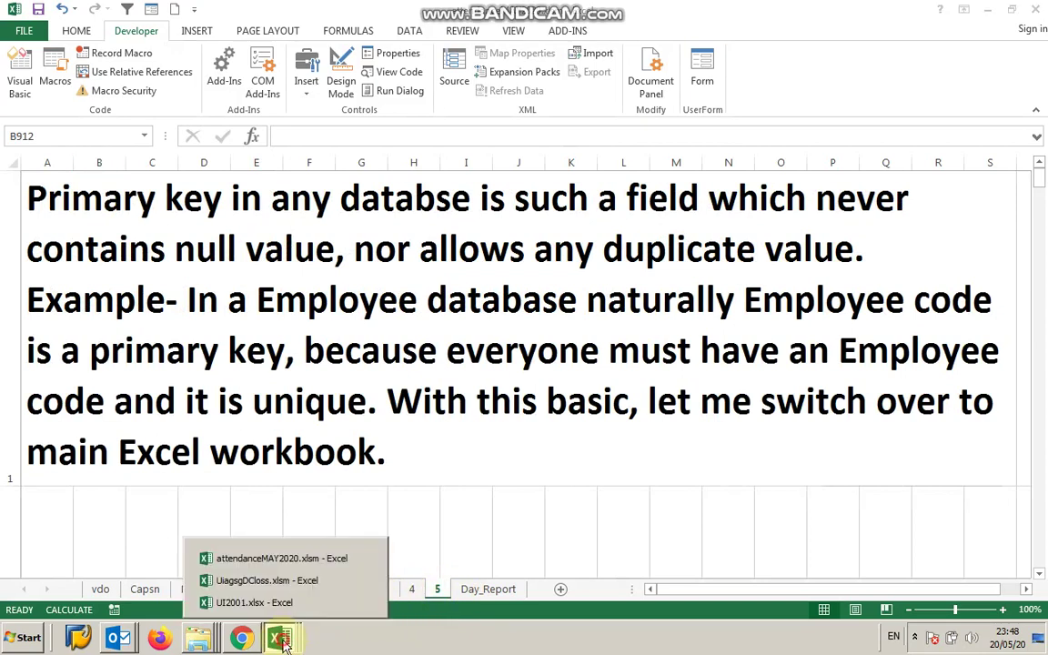
click(264, 580)
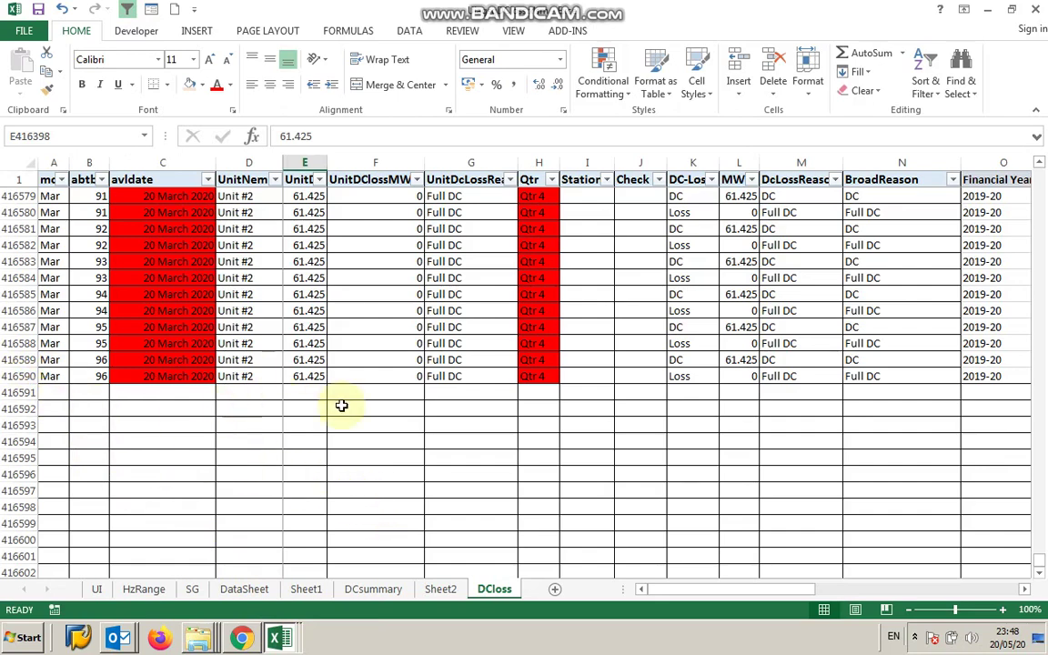
scroll(350, 414, up, 1)
click(440, 590)
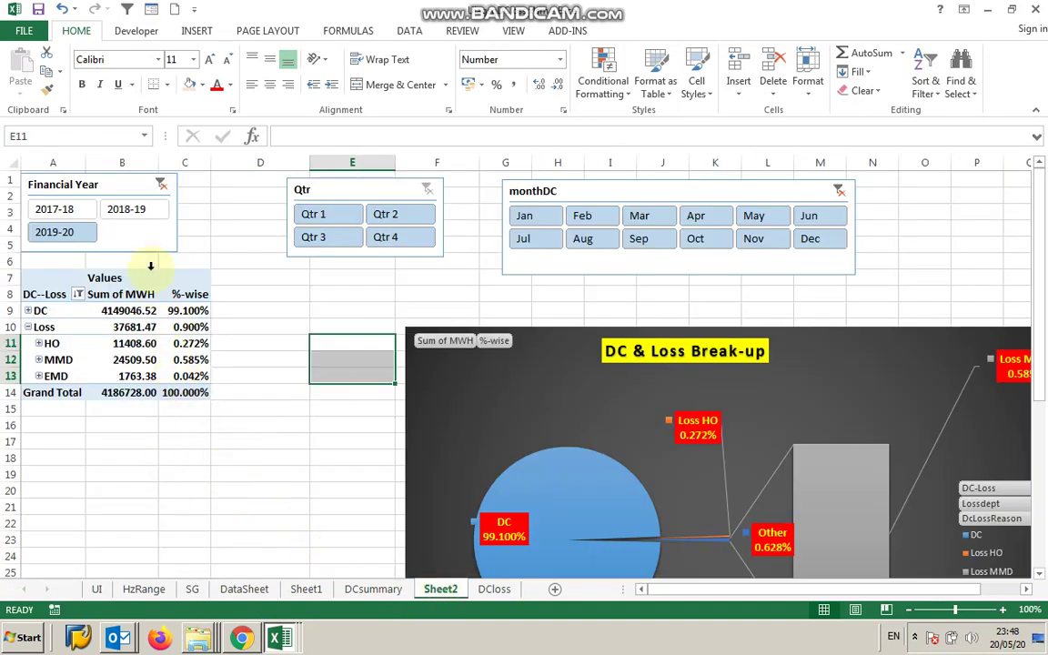
Try to filter the DC and loss pivot report on Sheet2 to financial year 2018-19
click(129, 212)
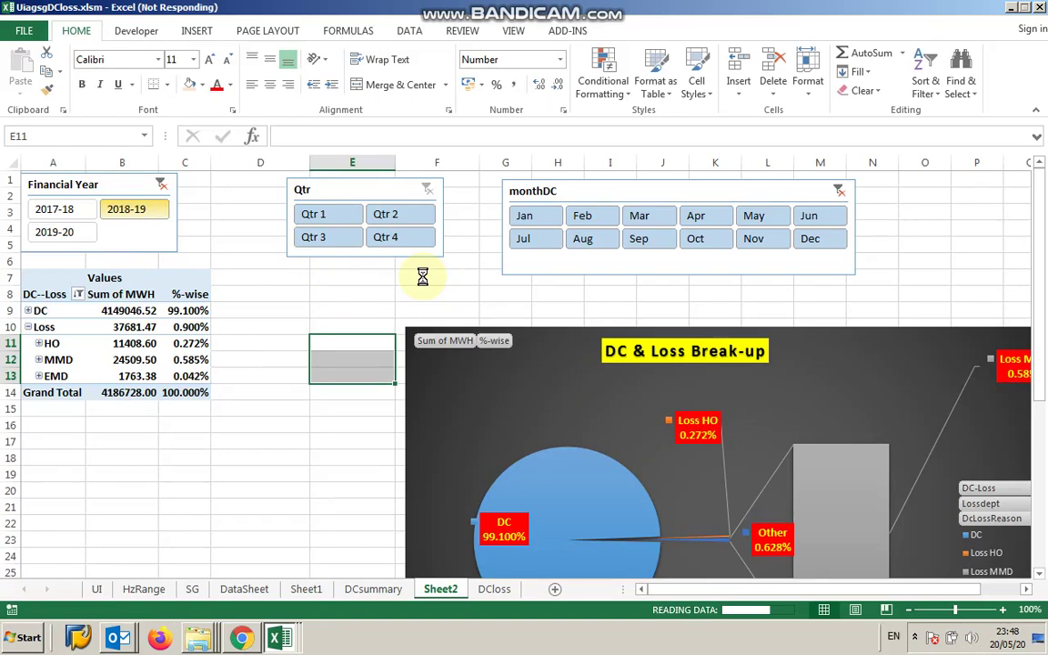
click(333, 226)
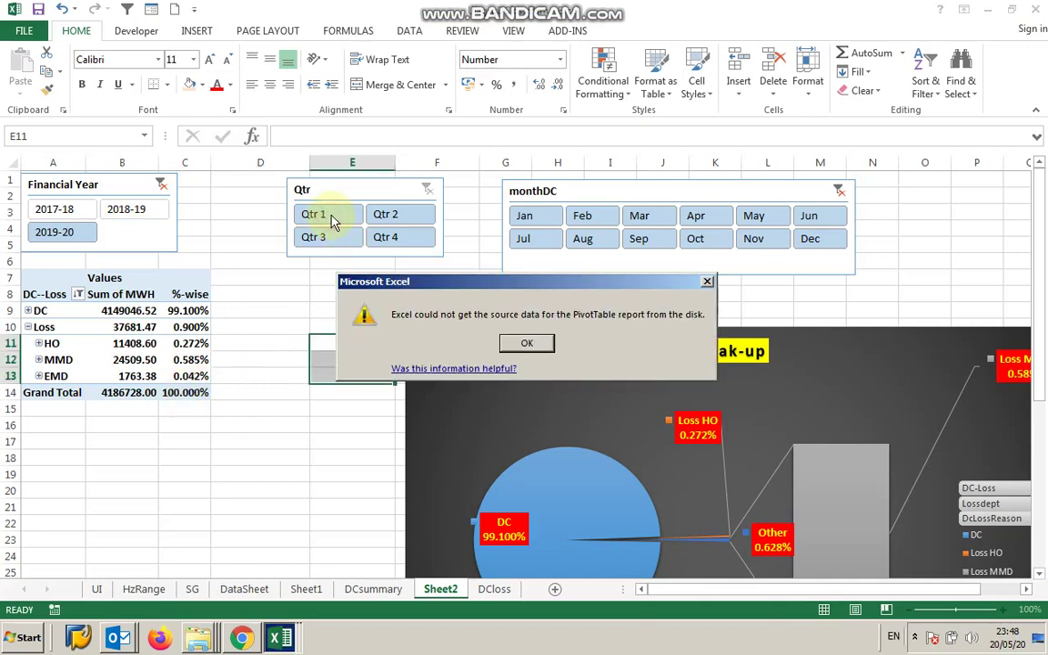
click(526, 342)
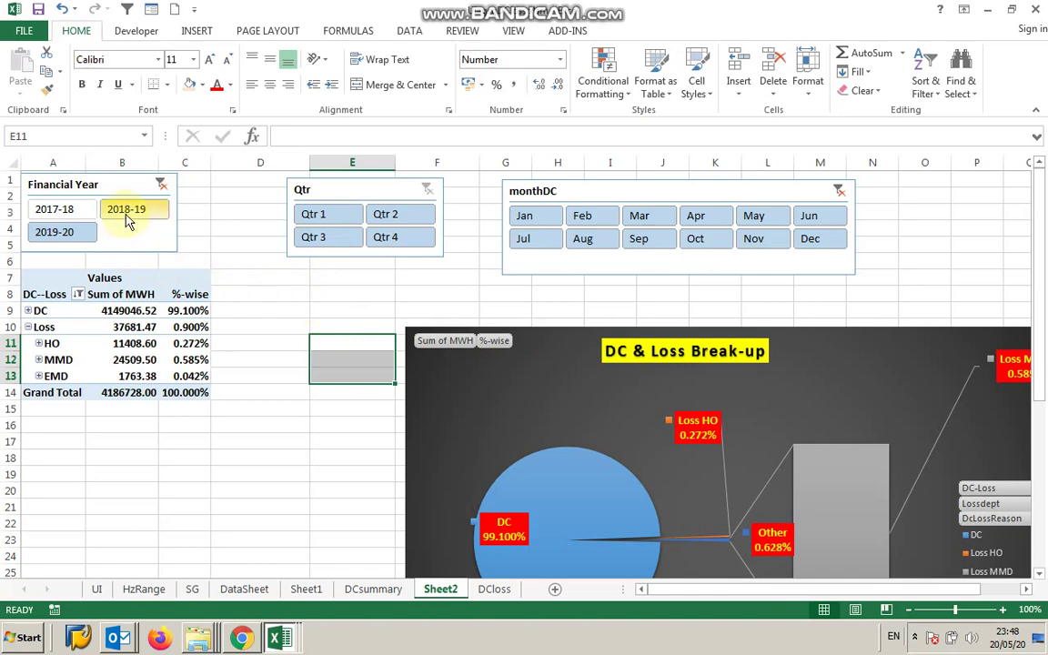
click(128, 219)
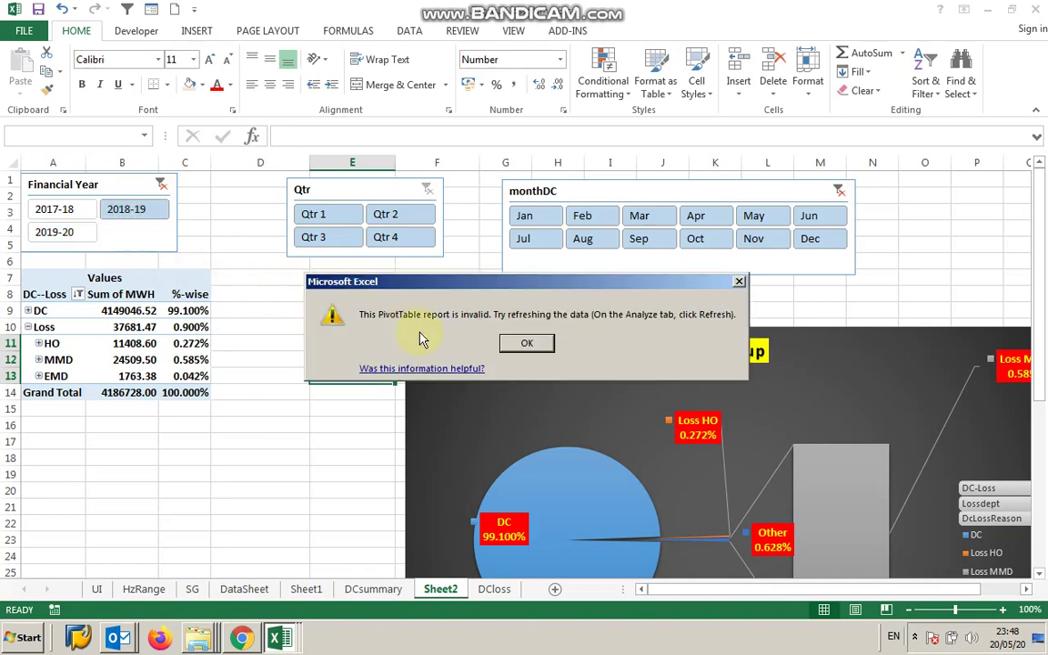
click(530, 343)
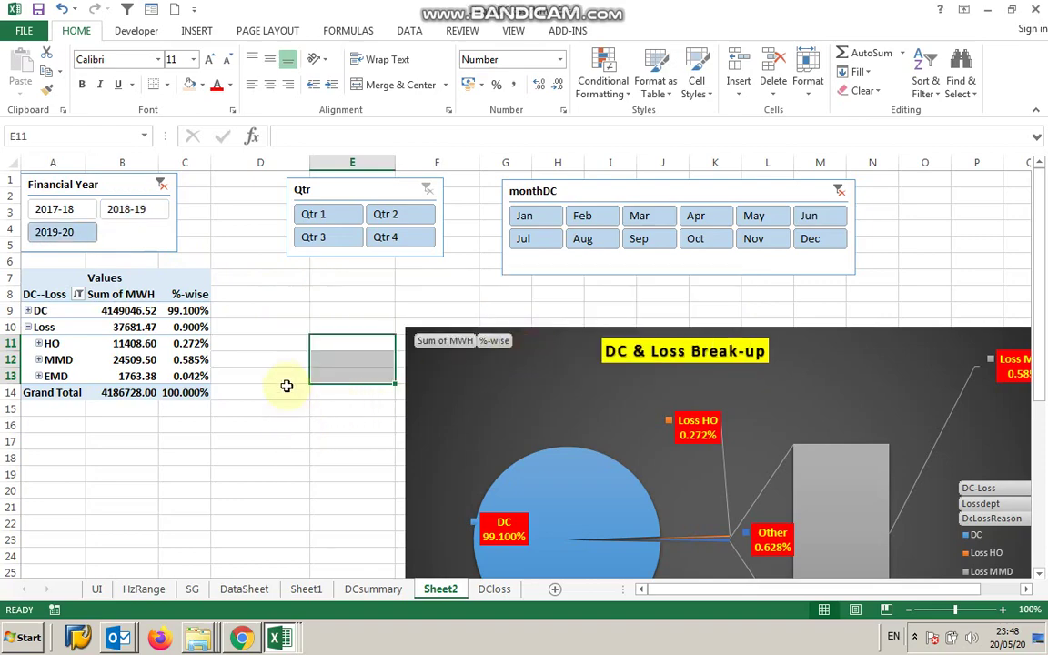
Switch to the UI2001.xlsx workbook and look through the daily sheets 02-01-20, 03-01-20 and 04-01-20
click(279, 637)
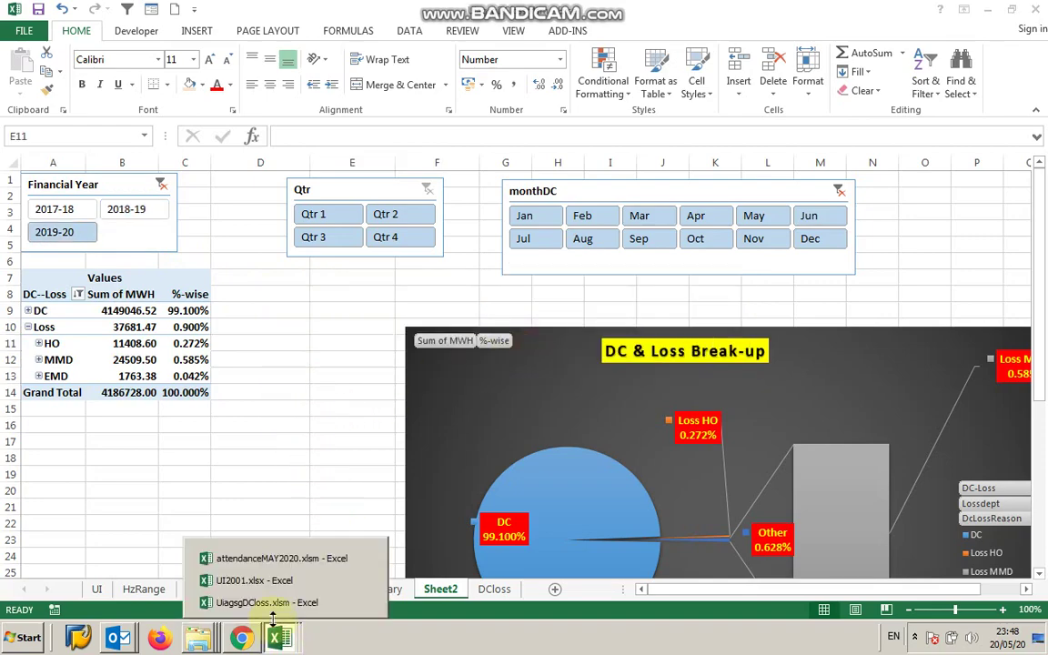
click(261, 584)
click(248, 589)
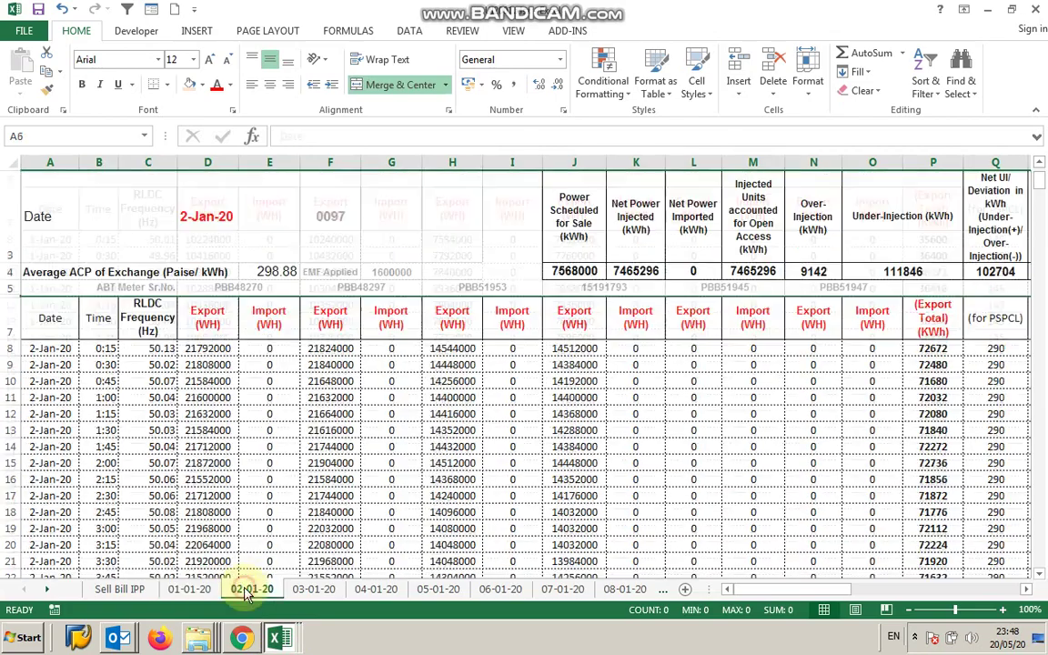
click(308, 589)
click(374, 589)
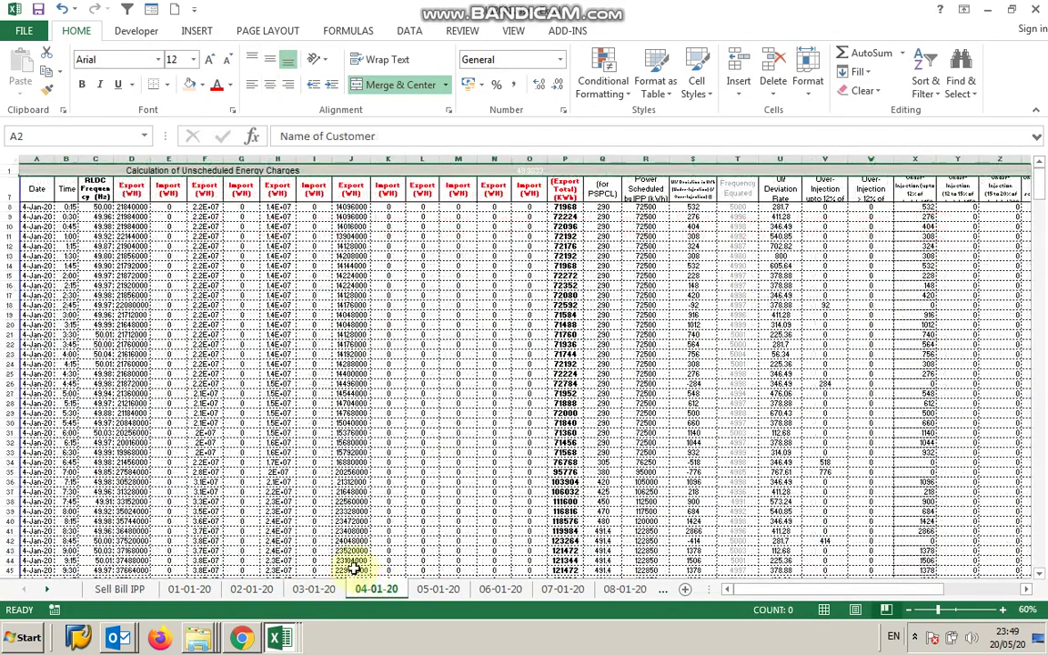
Look through the daily sheets 05-01-20 and 06-01-20 down to their total rows
click(437, 590)
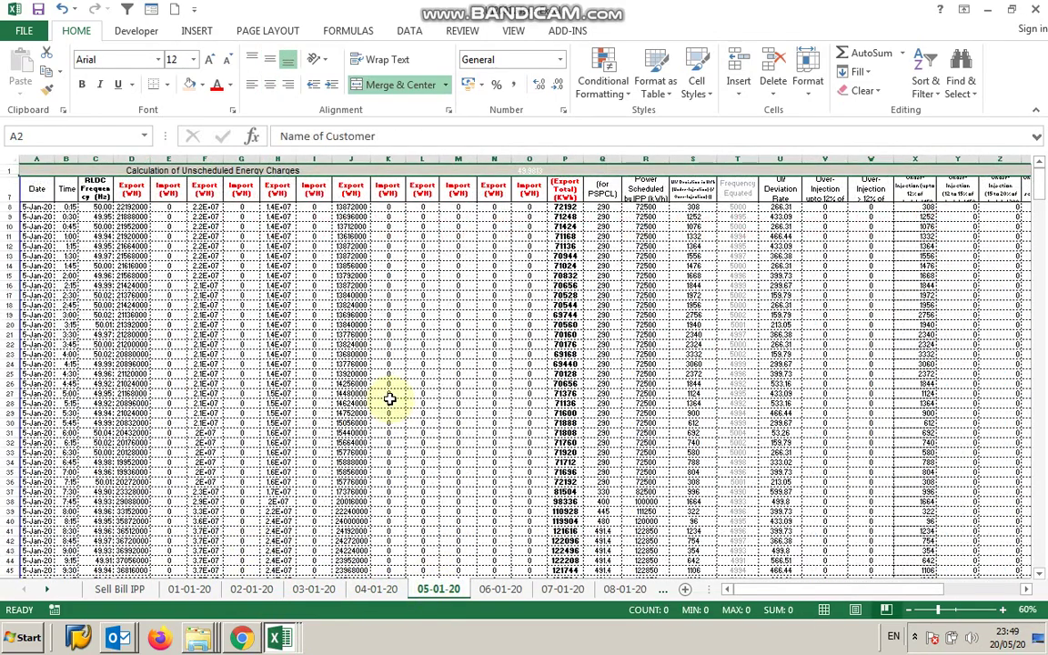
scroll(391, 401, down, 13)
scroll(397, 424, down, 11)
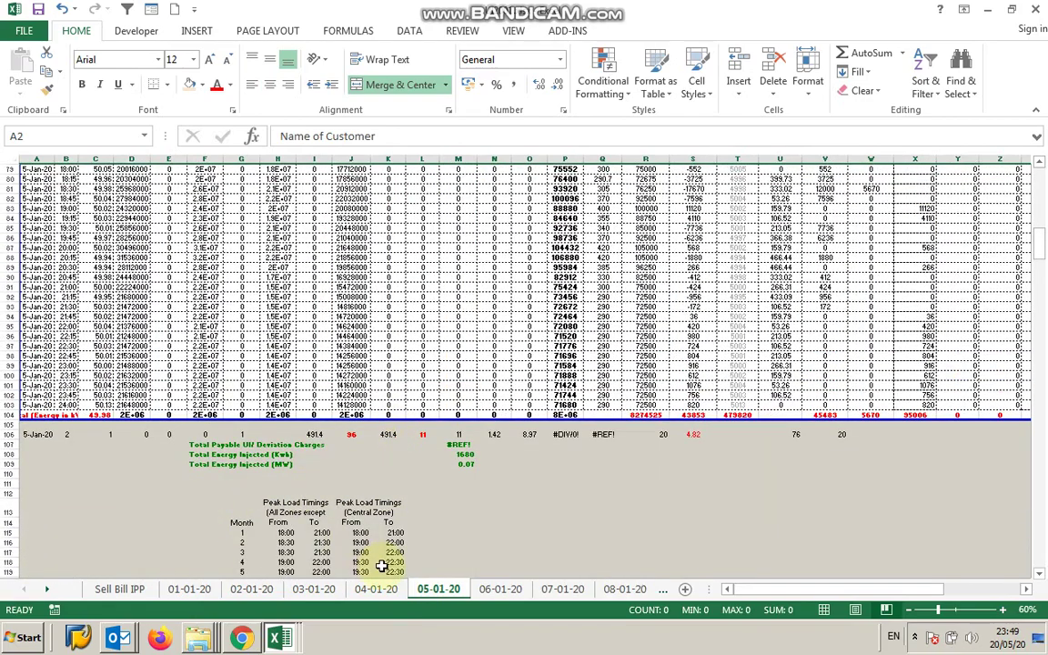
click(496, 590)
scroll(394, 491, down, 20)
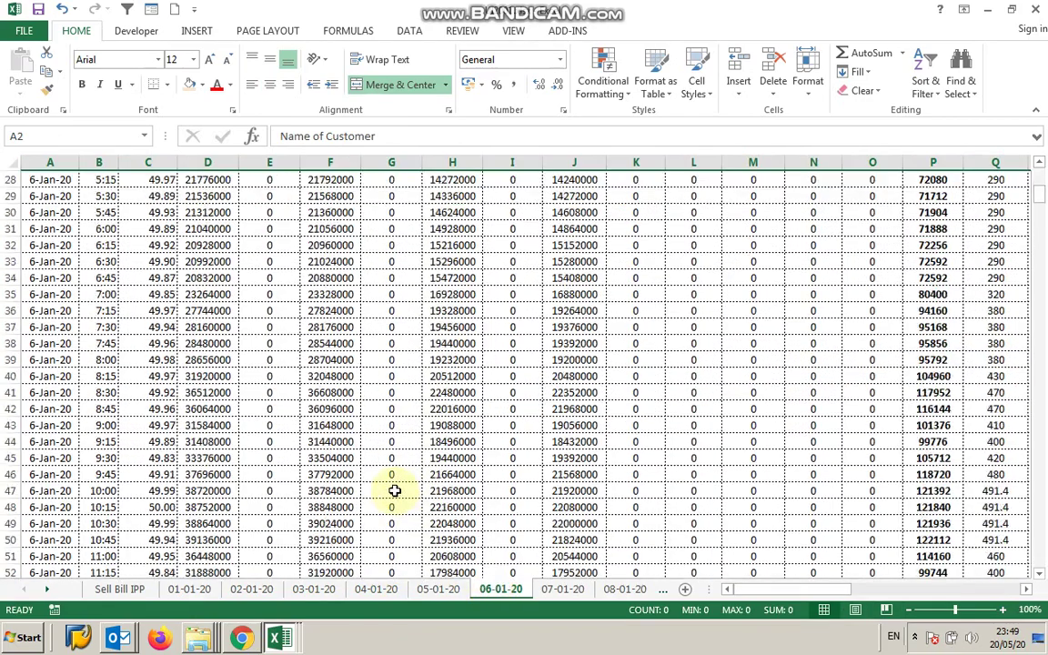
scroll(394, 491, down, 7)
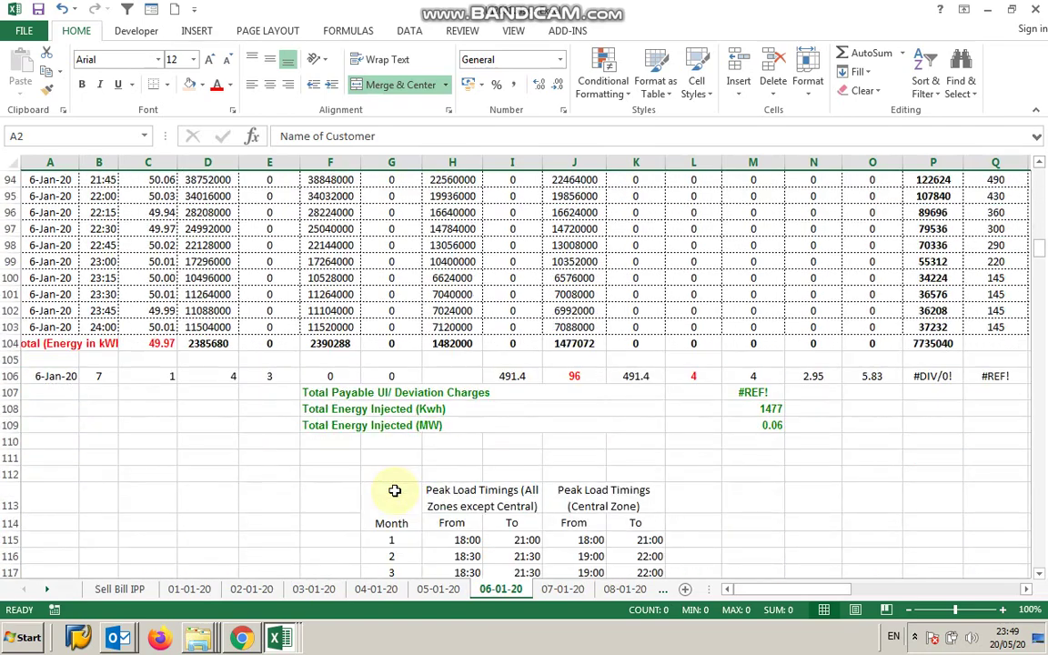
scroll(394, 492, down, 1)
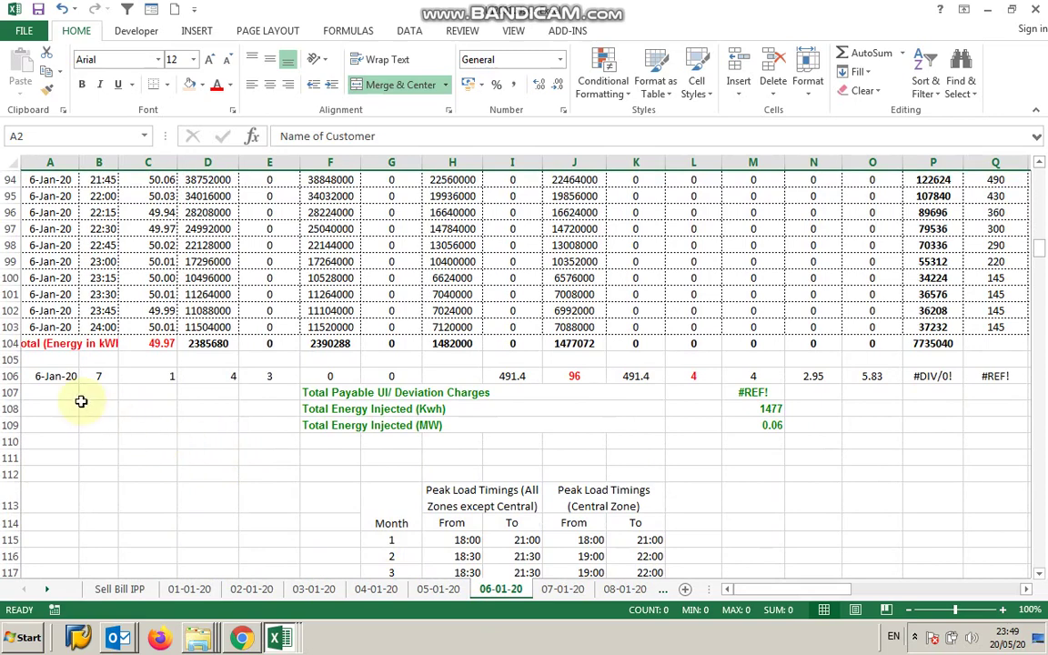
Inspect the total energy cells in row 104 of sheet 06-01-20, from column C through column I
click(154, 344)
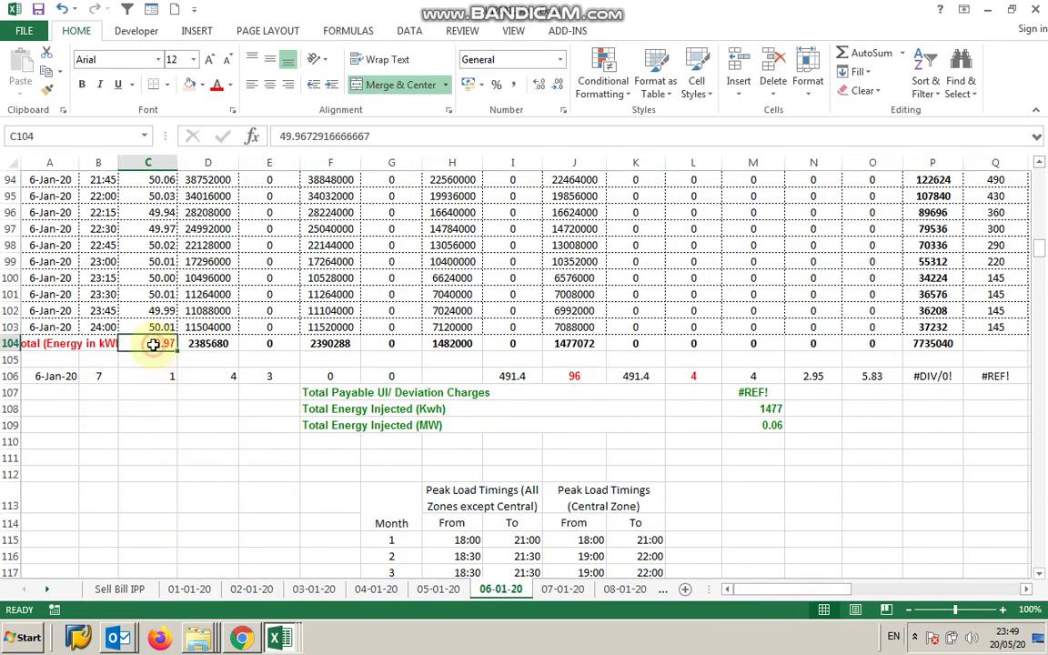
click(209, 345)
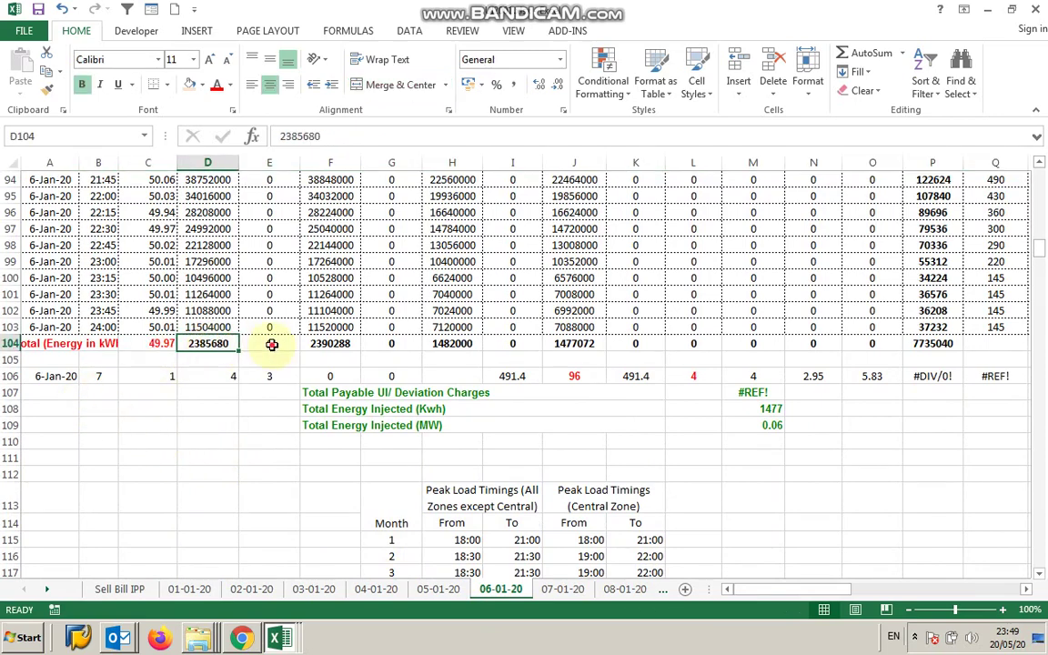
click(270, 345)
click(329, 346)
click(393, 347)
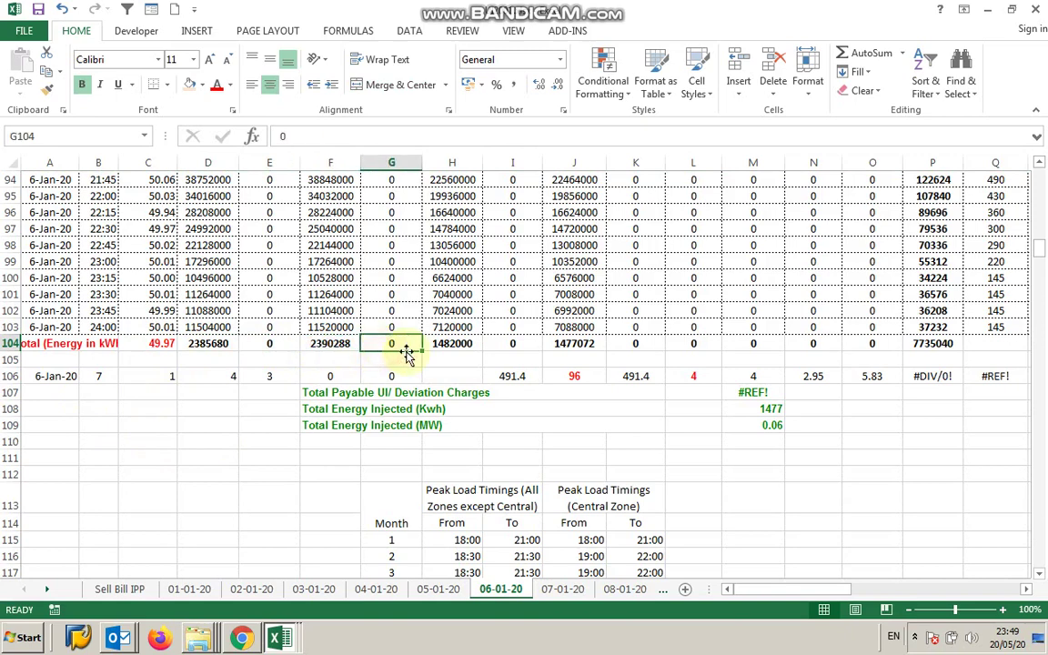
click(437, 353)
click(516, 343)
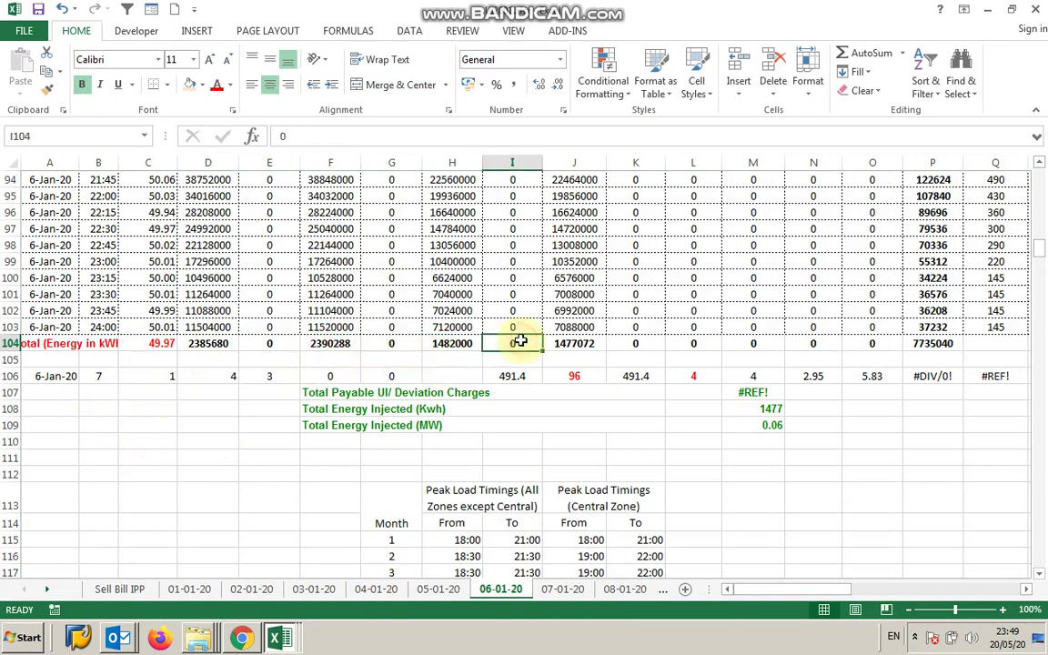
Switch to the UiagsgDCloss.xlsm workbook and view the pivot report and chart on the DCsummary sheet
click(277, 635)
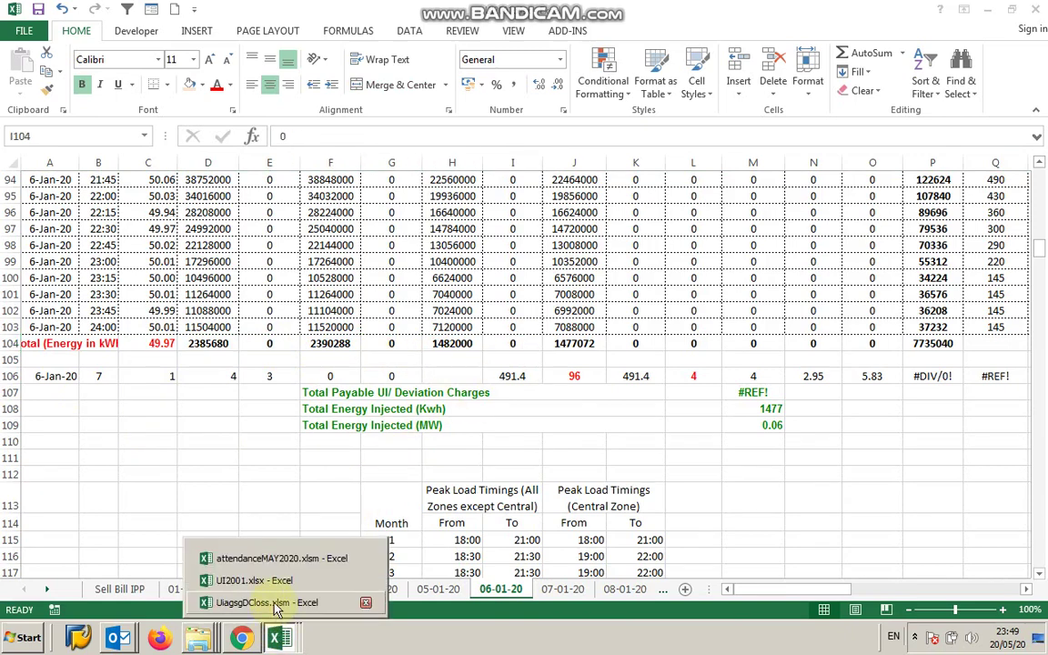
click(267, 604)
click(364, 589)
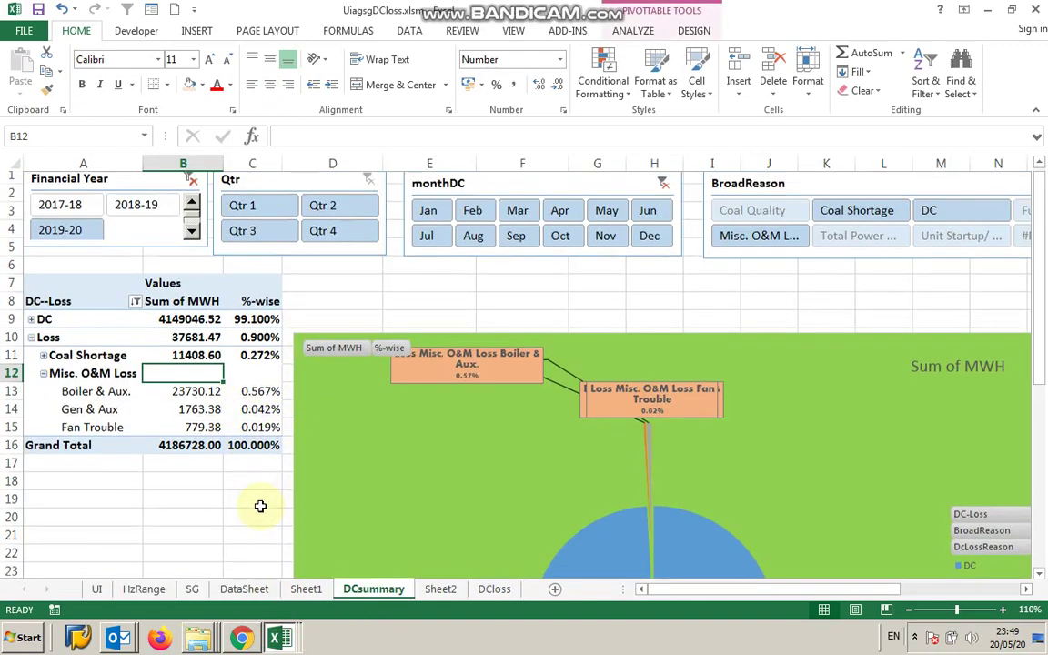
scroll(261, 506, down, 3)
scroll(261, 506, up, 2)
scroll(260, 506, up, 1)
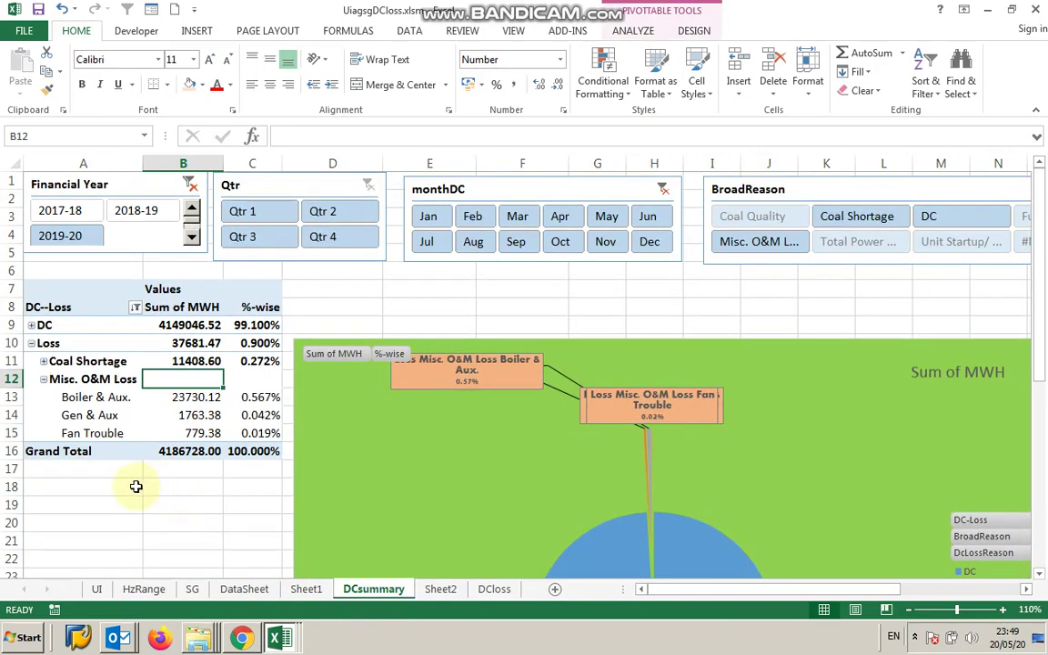
Try to filter the DCsummary pivot report to financial year 2018-19, and look over its pie chart
click(132, 217)
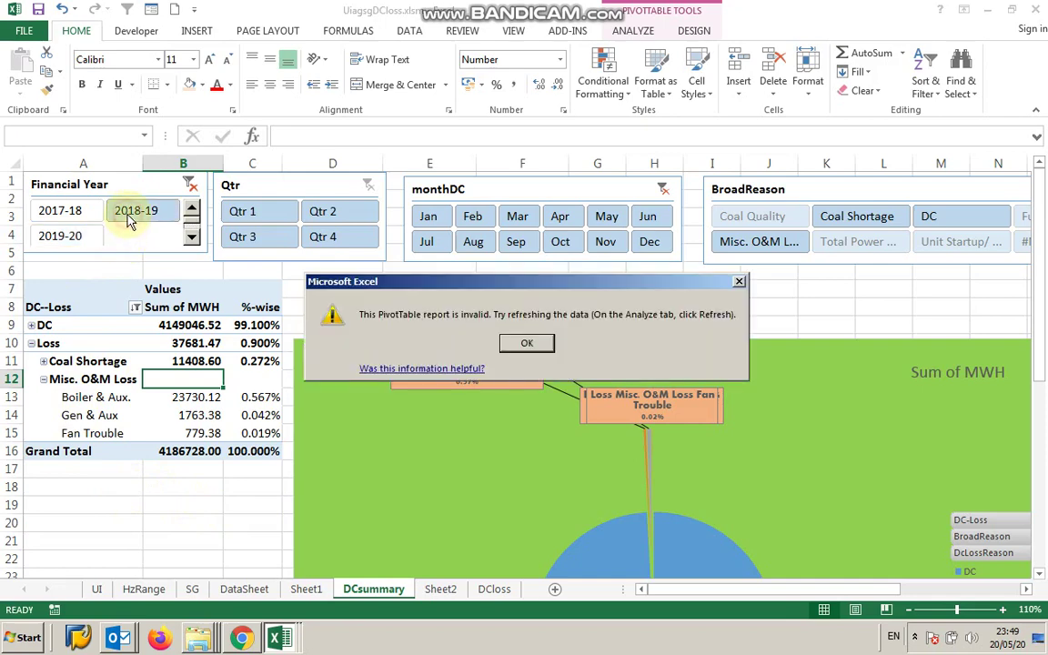
click(526, 345)
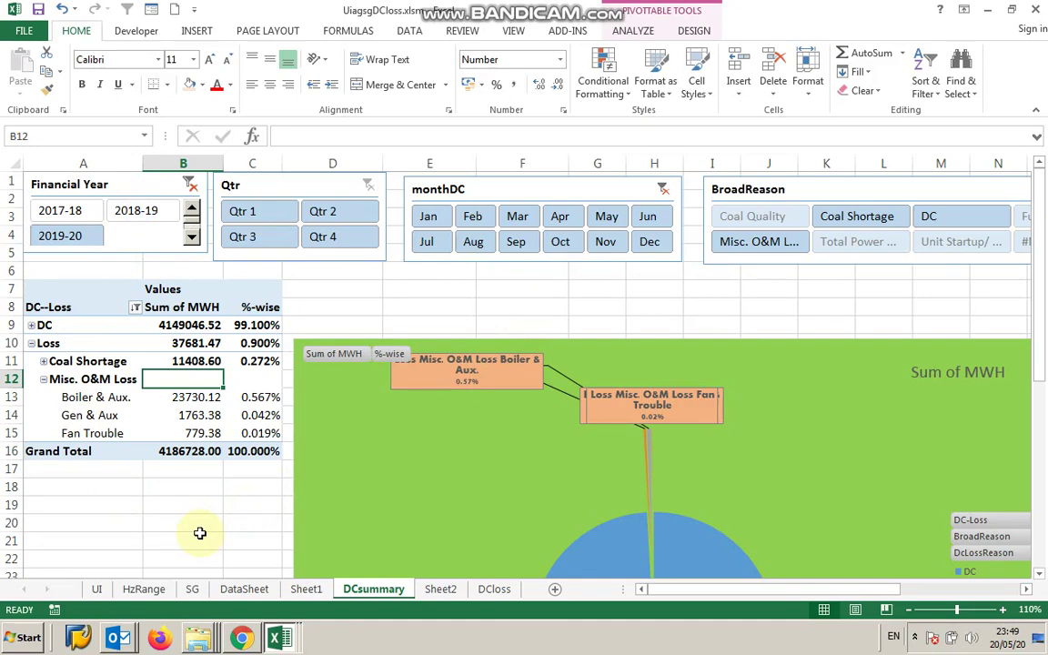
scroll(419, 506, down, 3)
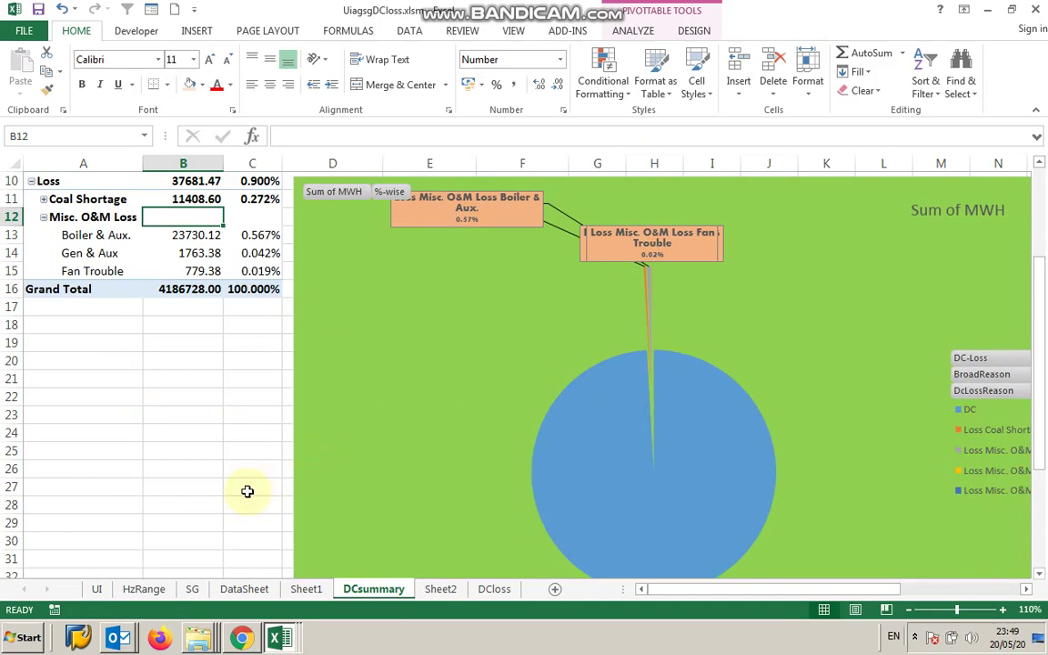
scroll(215, 485, up, 2)
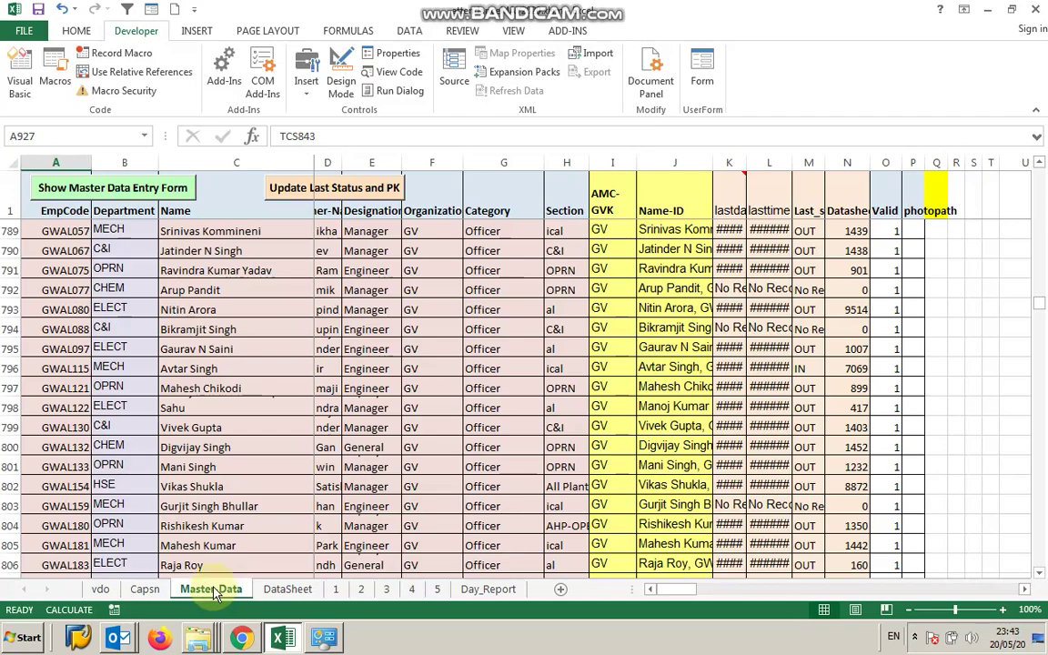
Look over the employee records on the Master-Data sheet, and open the database types note on sheet 4
scroll(333, 374, up, 9)
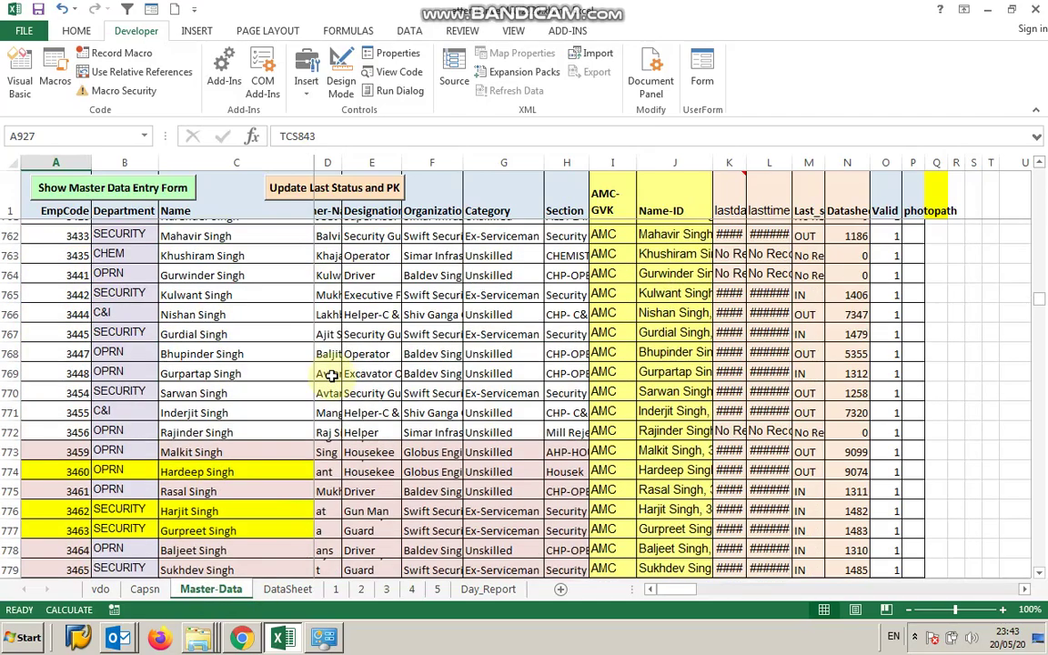
scroll(333, 374, up, 20)
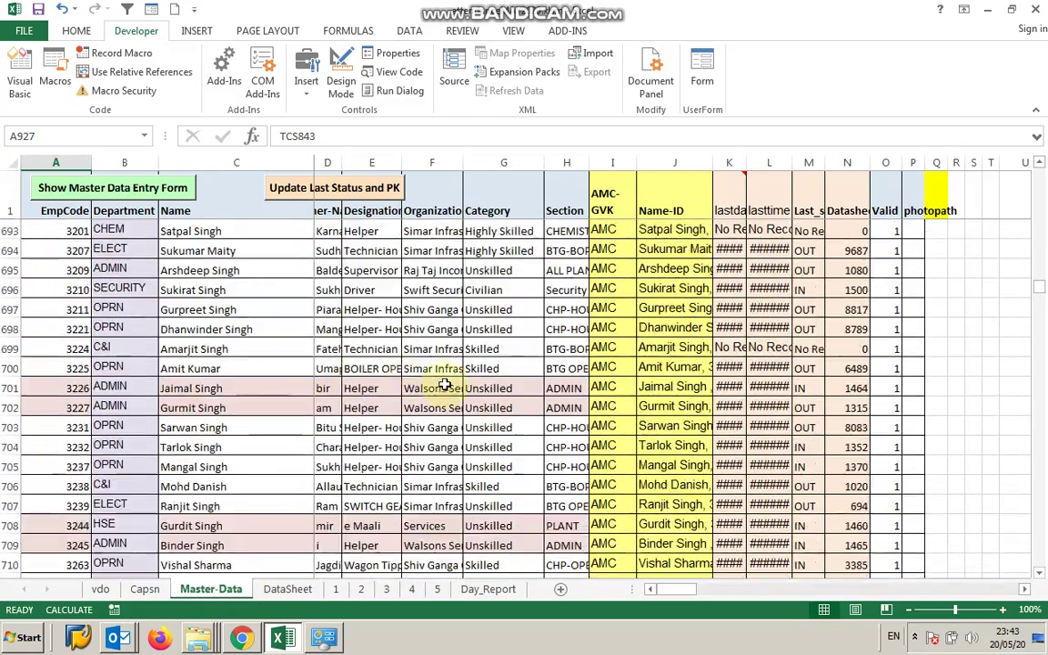
click(386, 589)
click(412, 590)
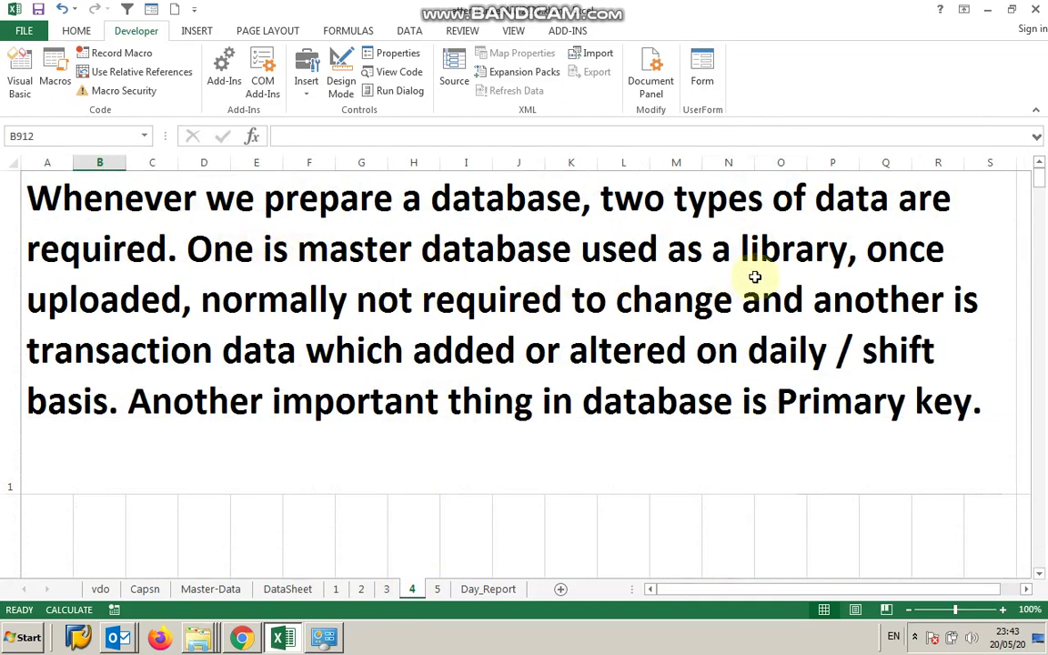
Return to the Master-Data sheet and browse its employee records as the example of a master database
click(213, 592)
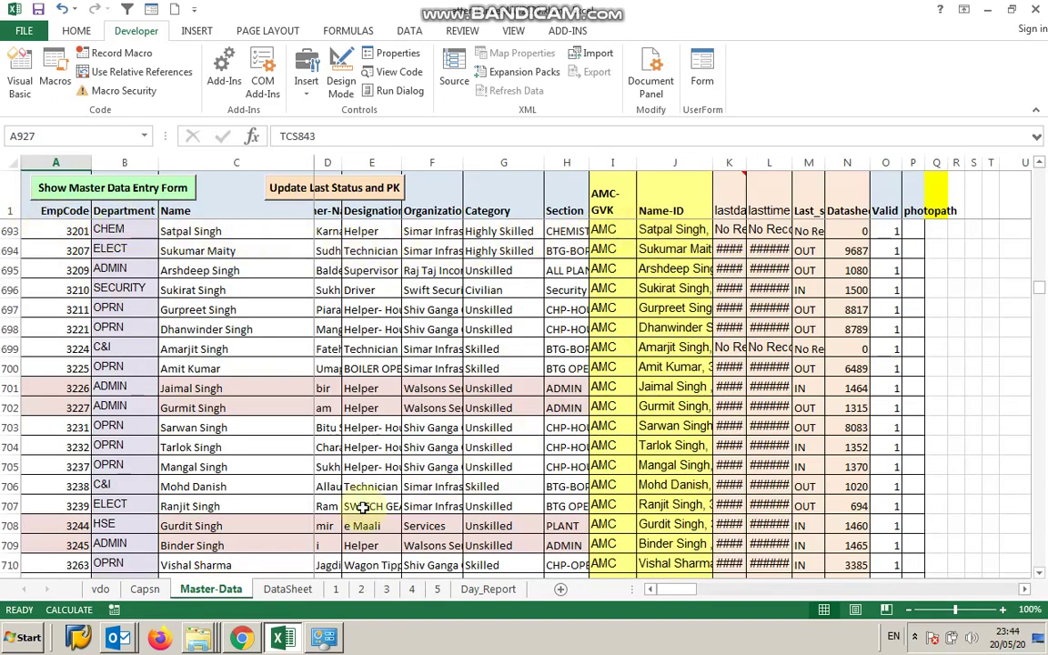
scroll(410, 446, down, 3)
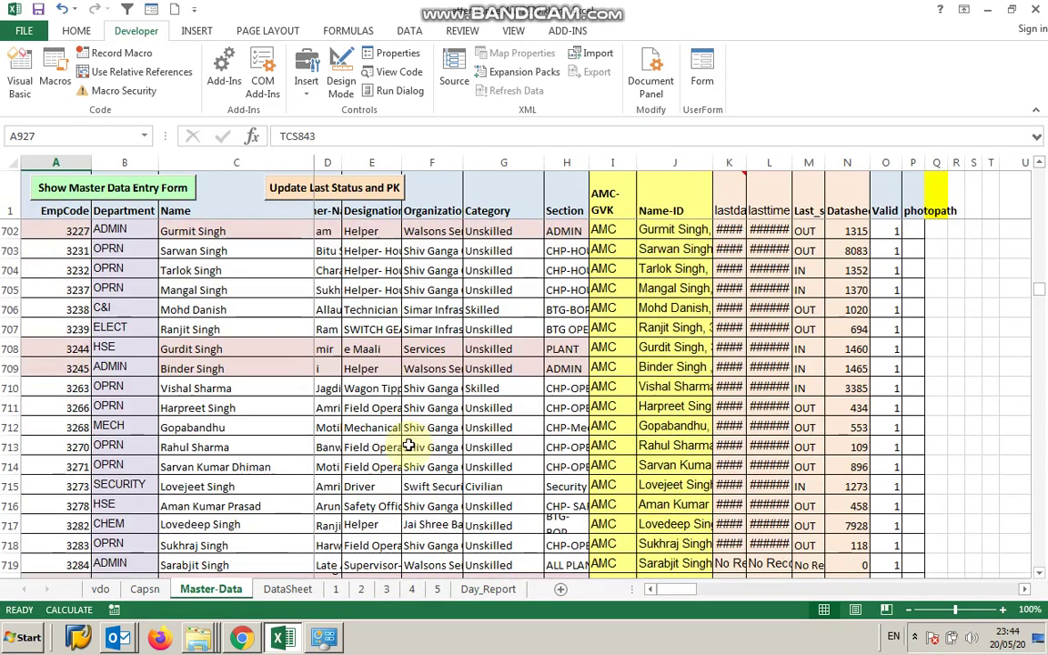
scroll(409, 446, up, 3)
scroll(191, 337, up, 2)
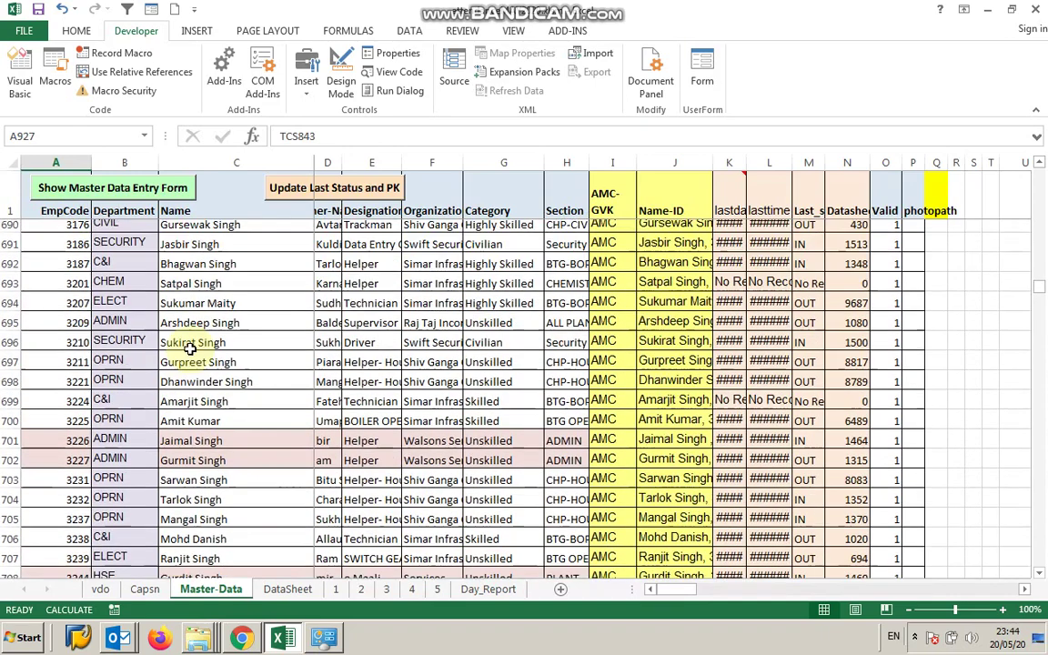
scroll(196, 325, up, 2)
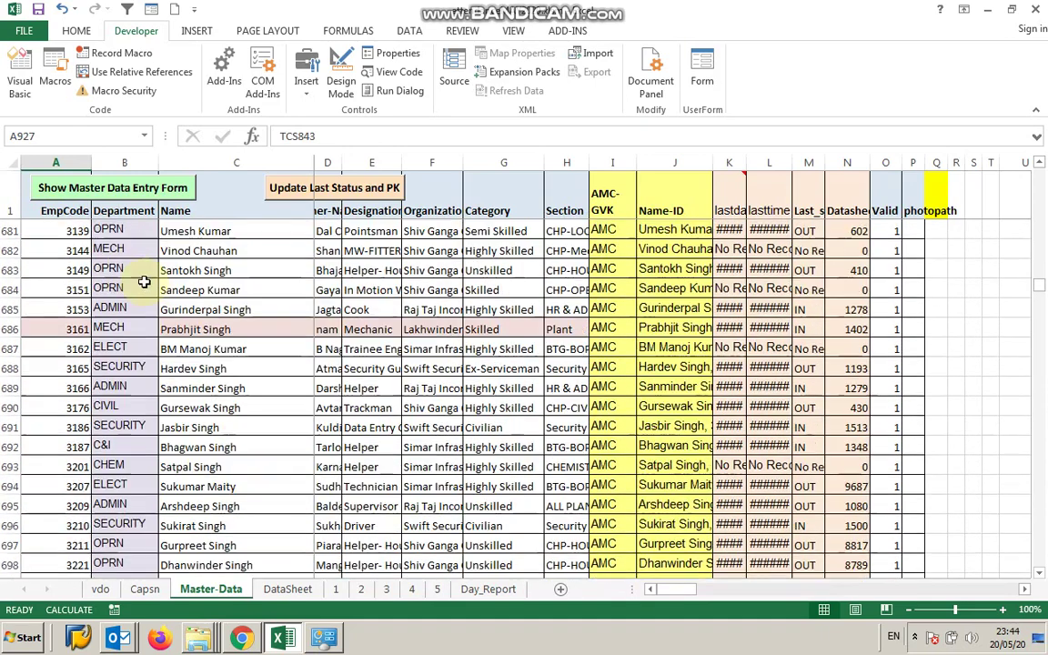
Go through the Master-Data column headings in row 1 one by one, from EmpCode to Section
click(56, 214)
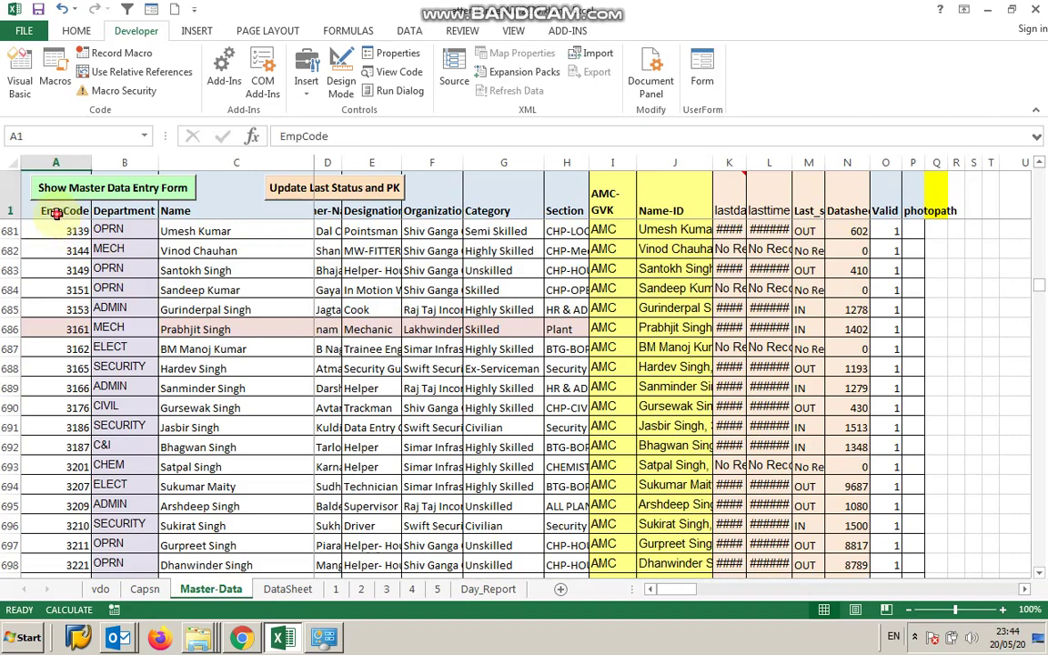
click(112, 215)
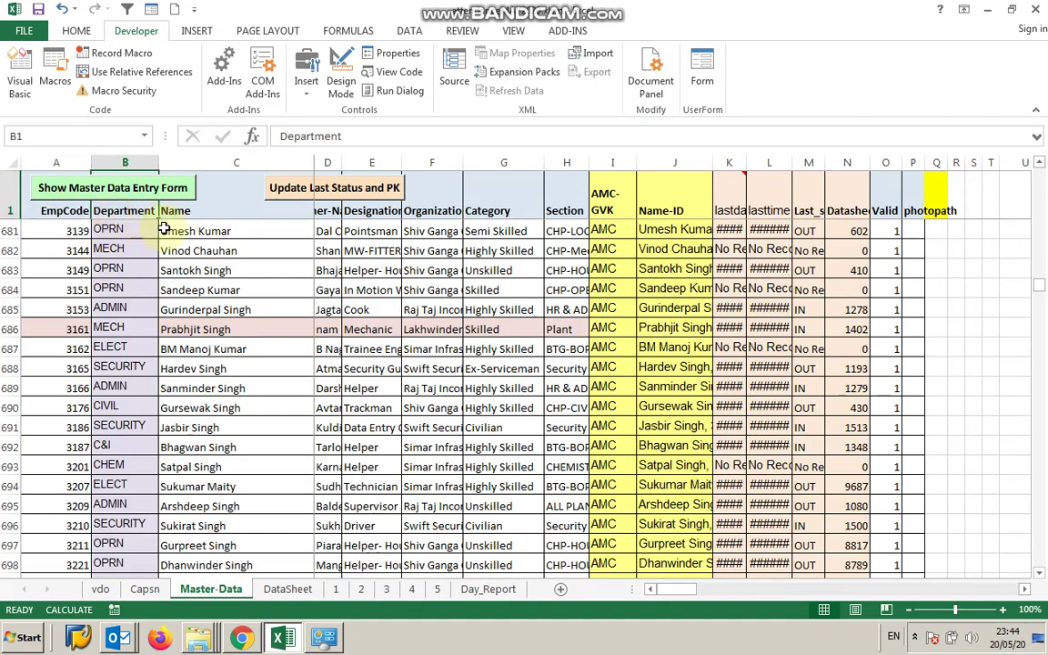
click(189, 212)
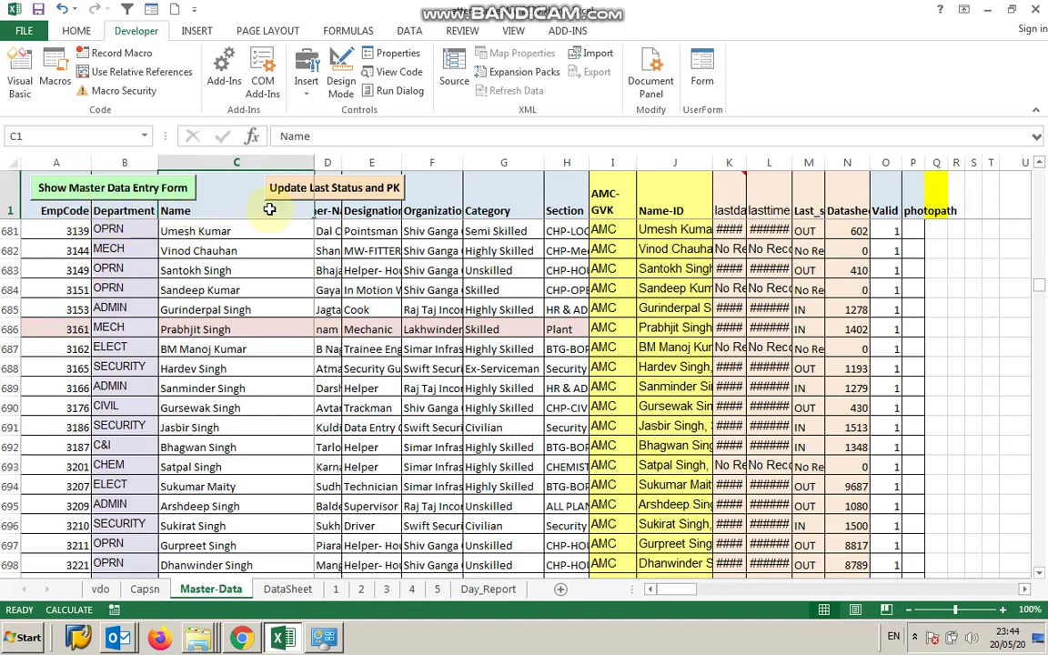
click(321, 210)
click(368, 212)
click(437, 212)
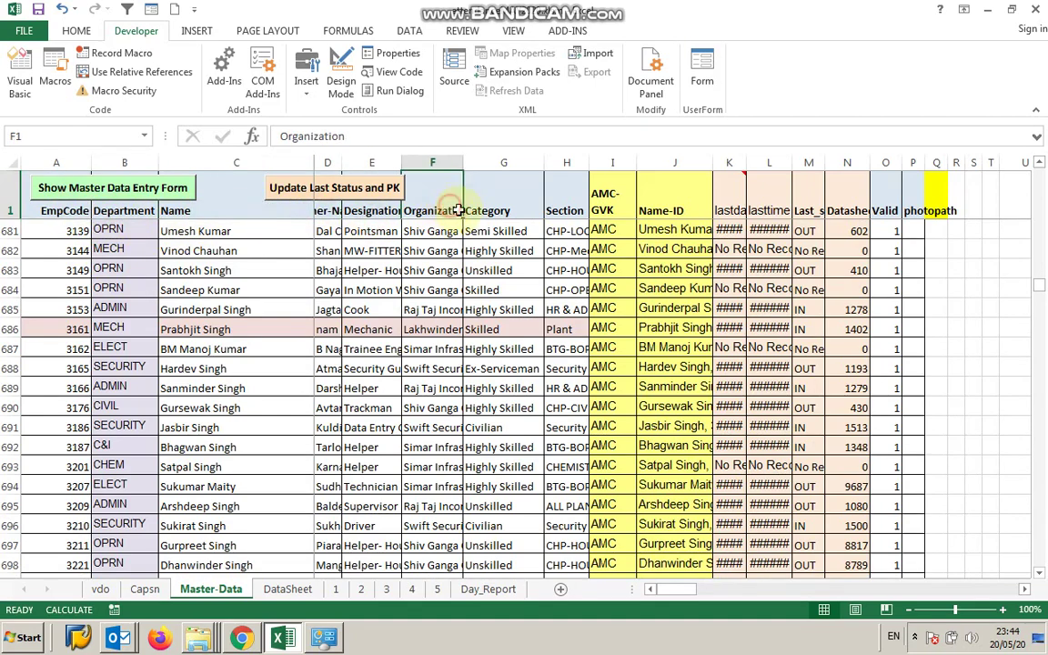
click(497, 211)
click(557, 211)
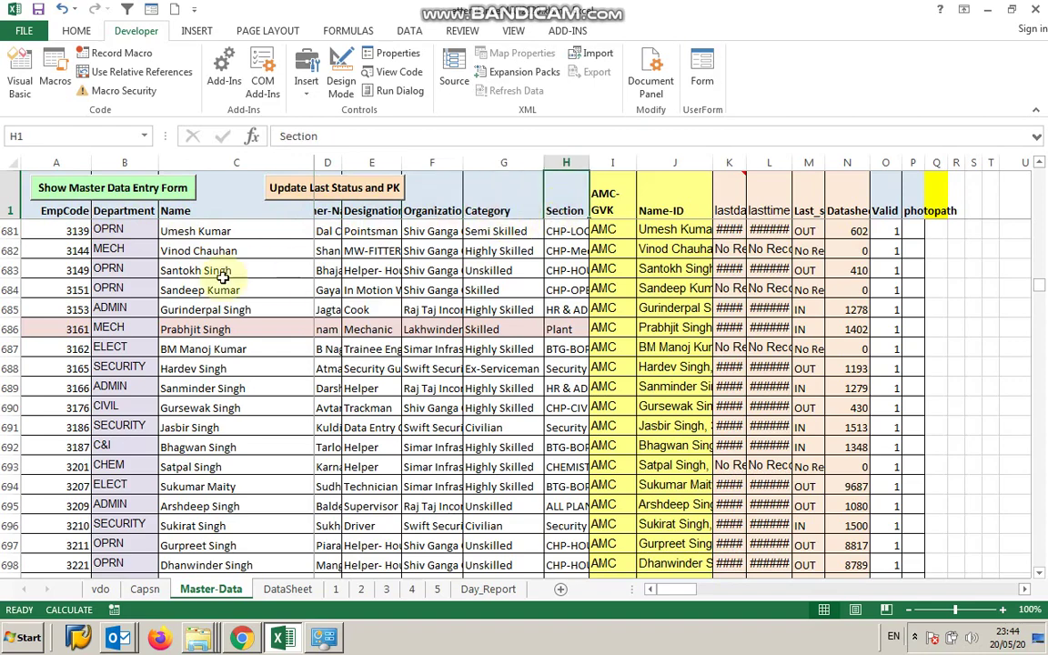
Change the heading in cell I1 of Master-Data to AMC-GV and save the workbook
double_click(621, 208)
key(BackSpace)
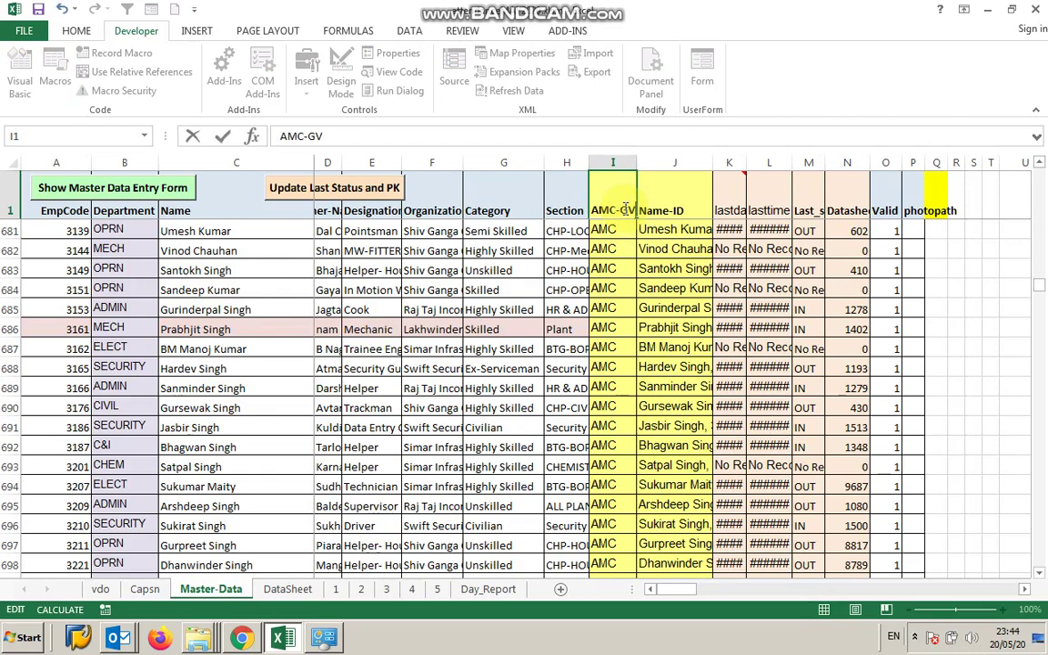
click(519, 272)
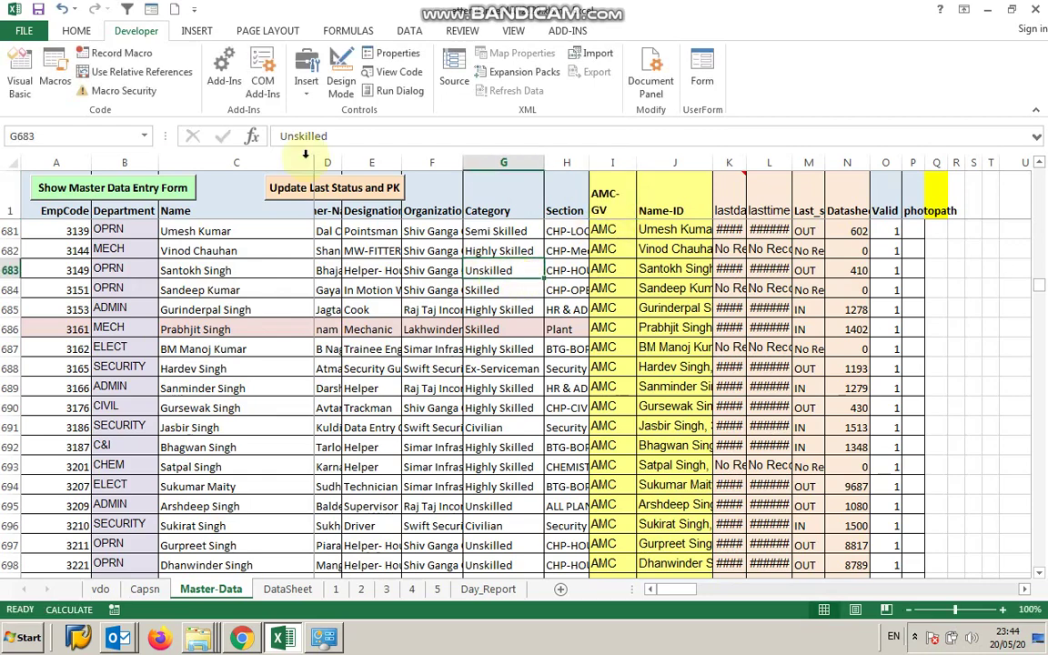
click(38, 9)
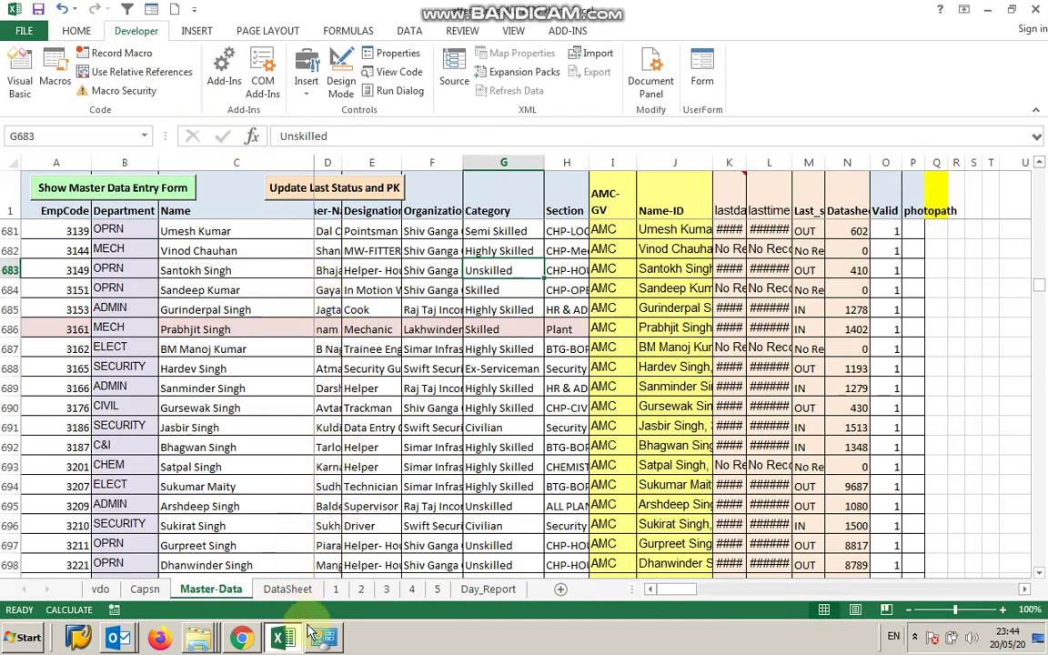
Read the transaction data note on sheet 4, and browse the daily attendance records on DataSheet as its example
click(412, 591)
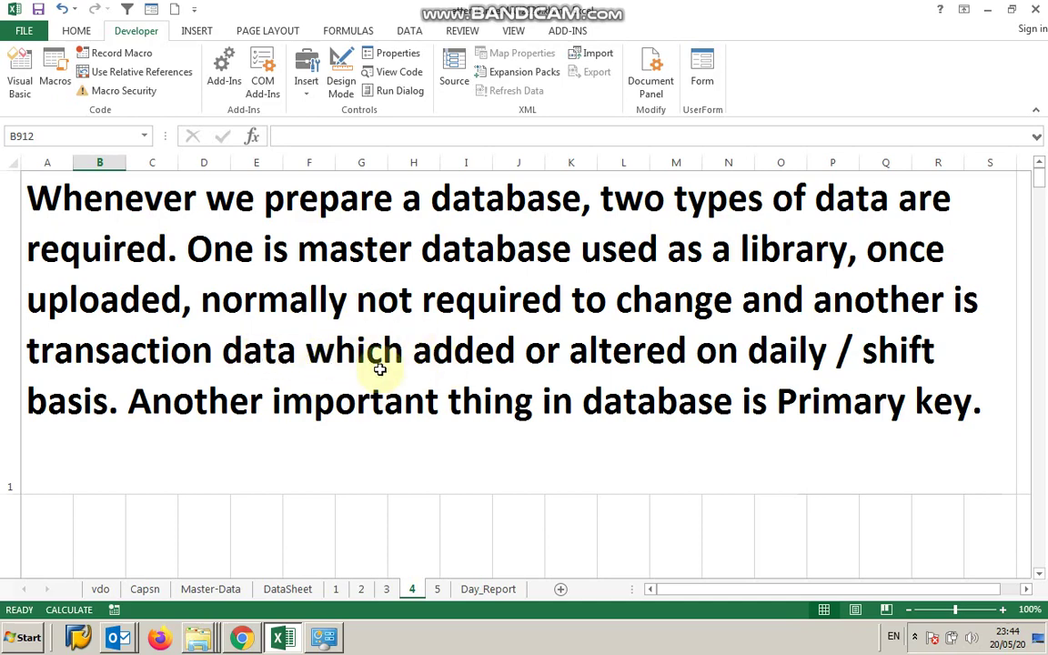
click(282, 589)
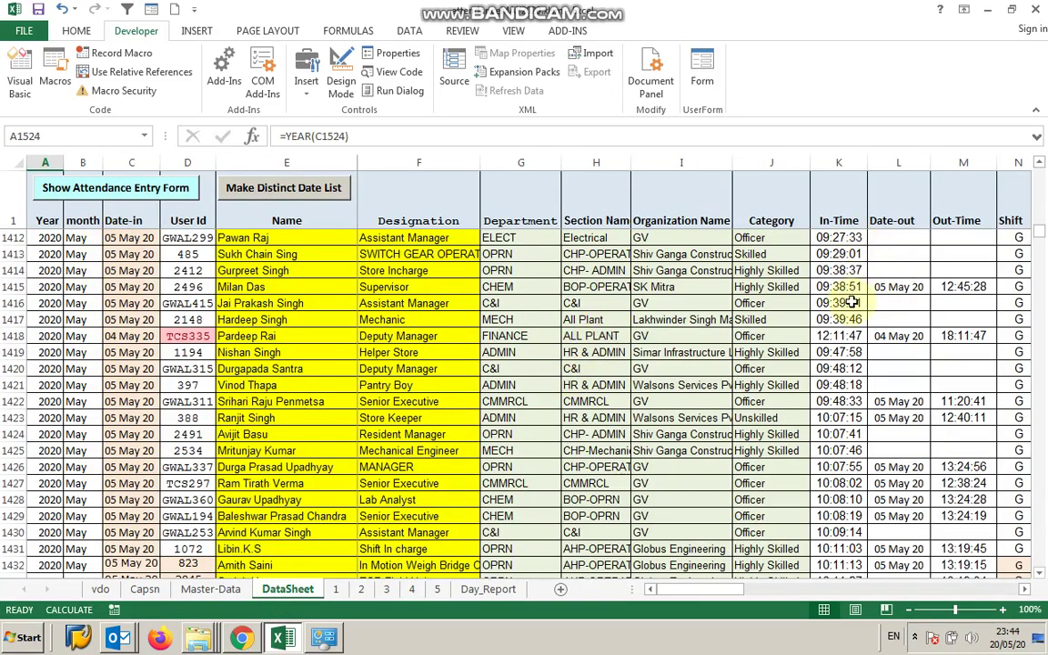
scroll(847, 286, up, 20)
scroll(850, 285, up, 20)
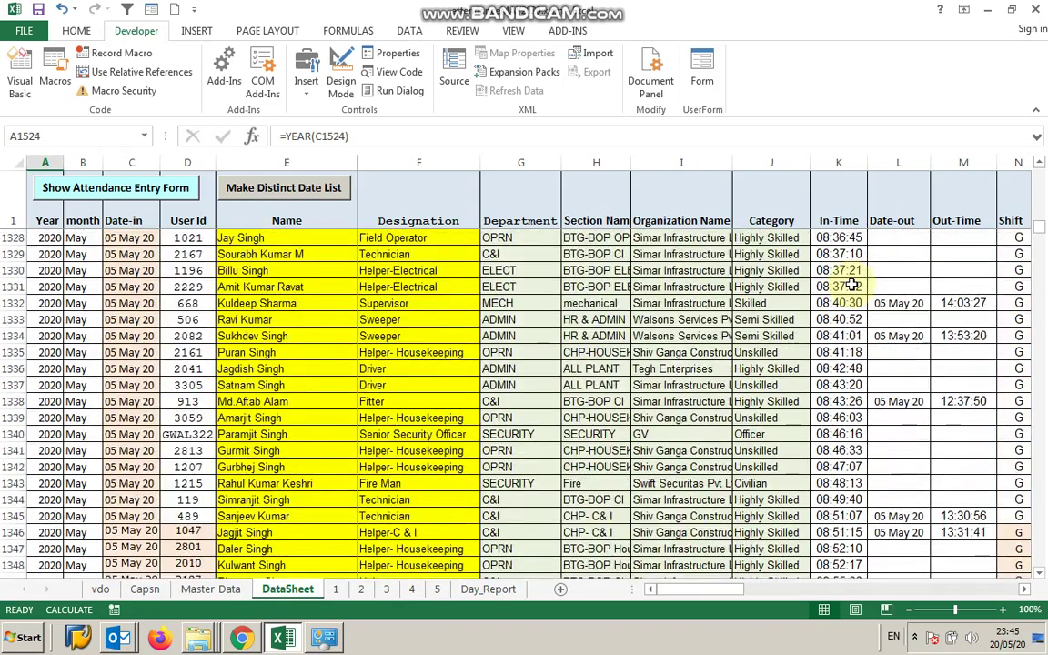
scroll(850, 285, up, 12)
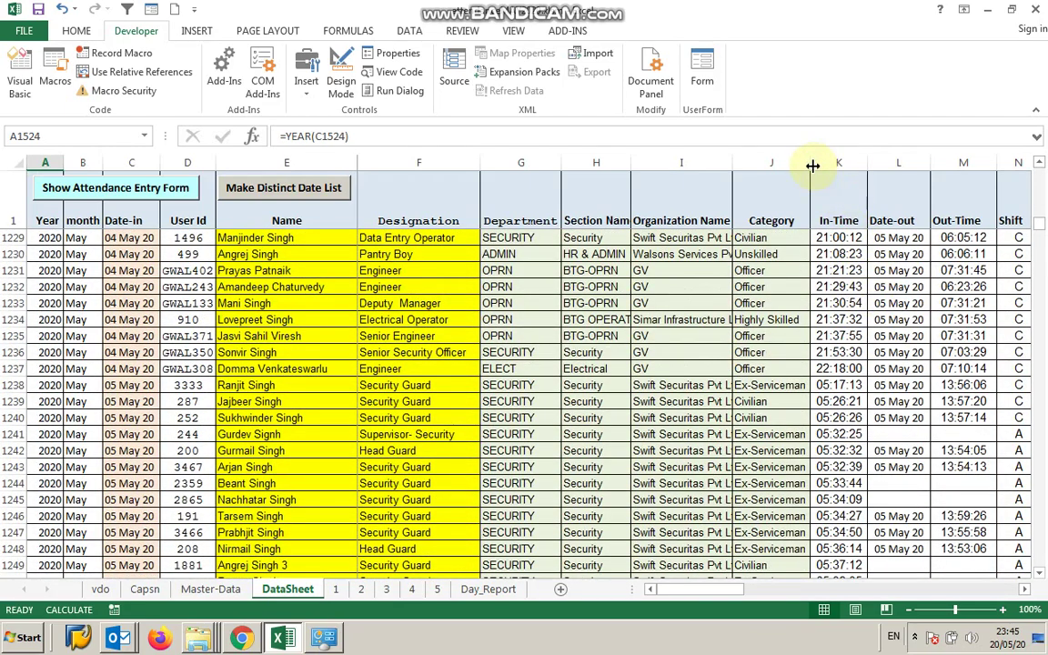
Narrow the Category column on DataSheet and browse the earlier attendance records
drag(811, 164, 788, 178)
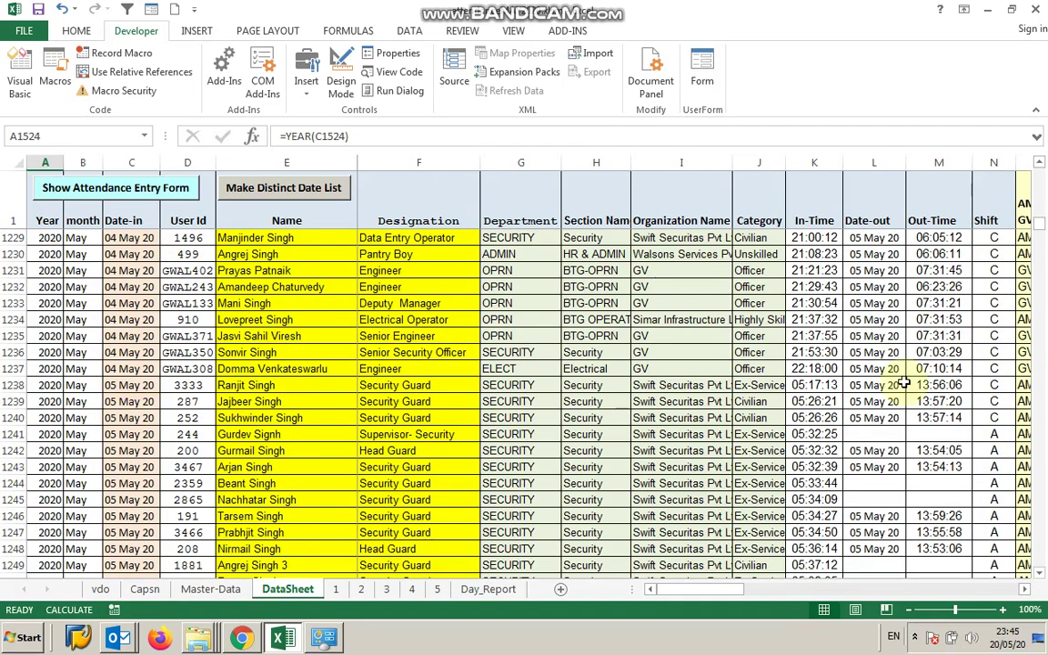
scroll(474, 423, up, 1)
scroll(474, 423, up, 20)
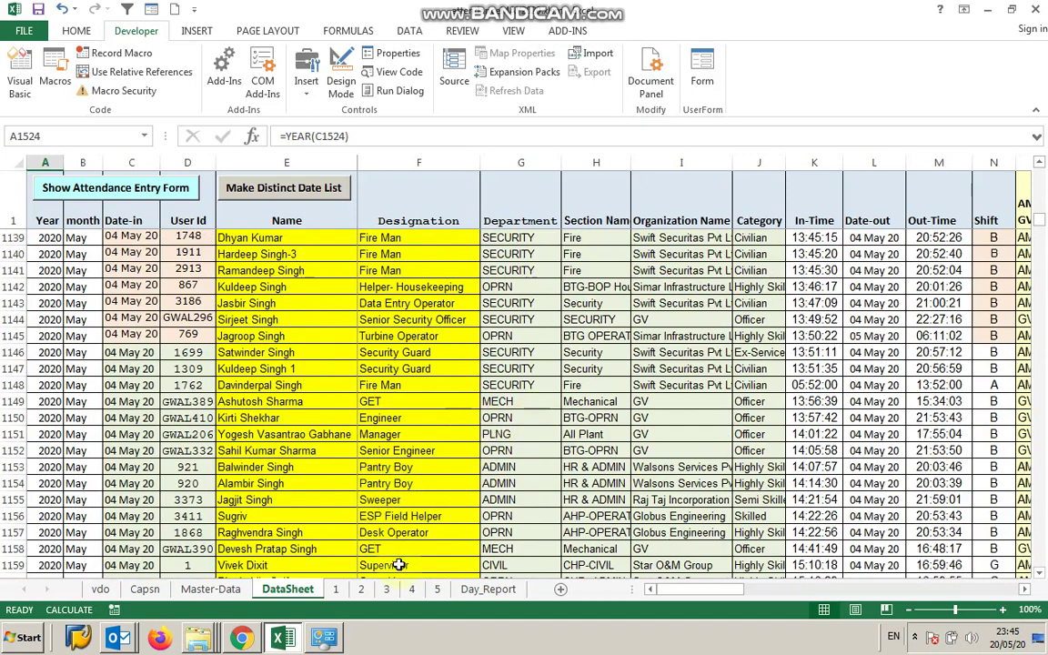
mouse_move(287, 643)
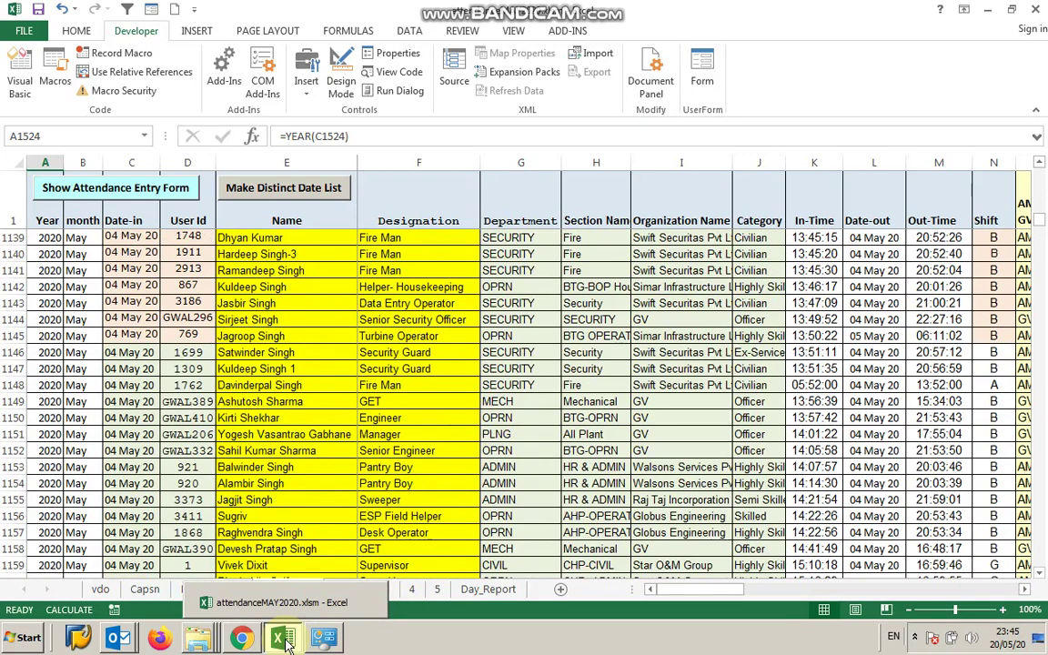
click(239, 451)
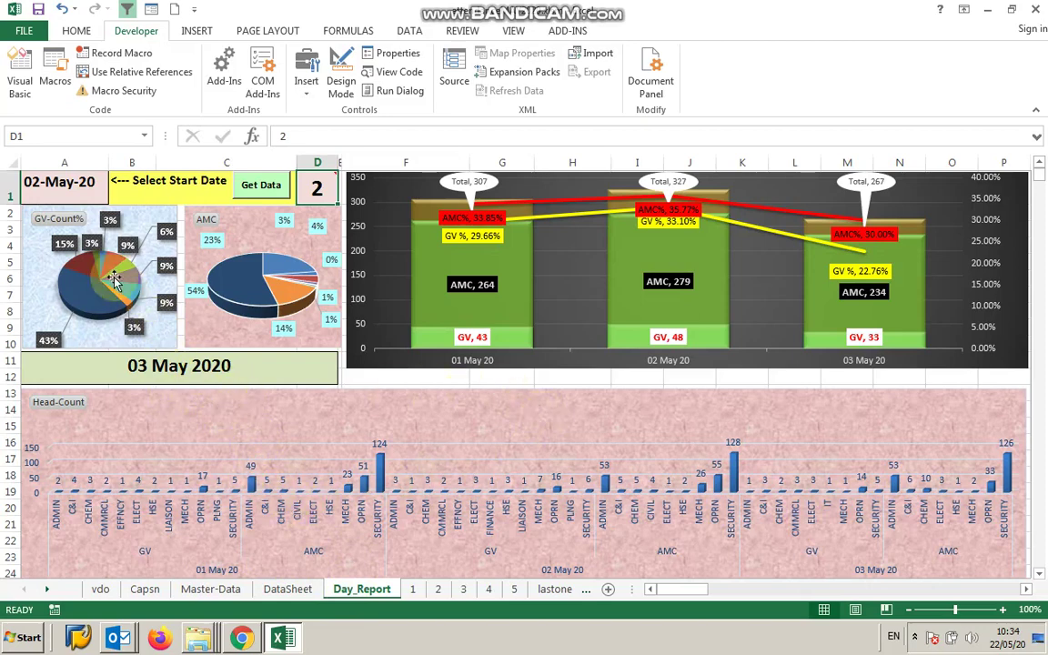
Examine the start date choices in cell A1 of Day_Report and the number setting in D1
click(80, 195)
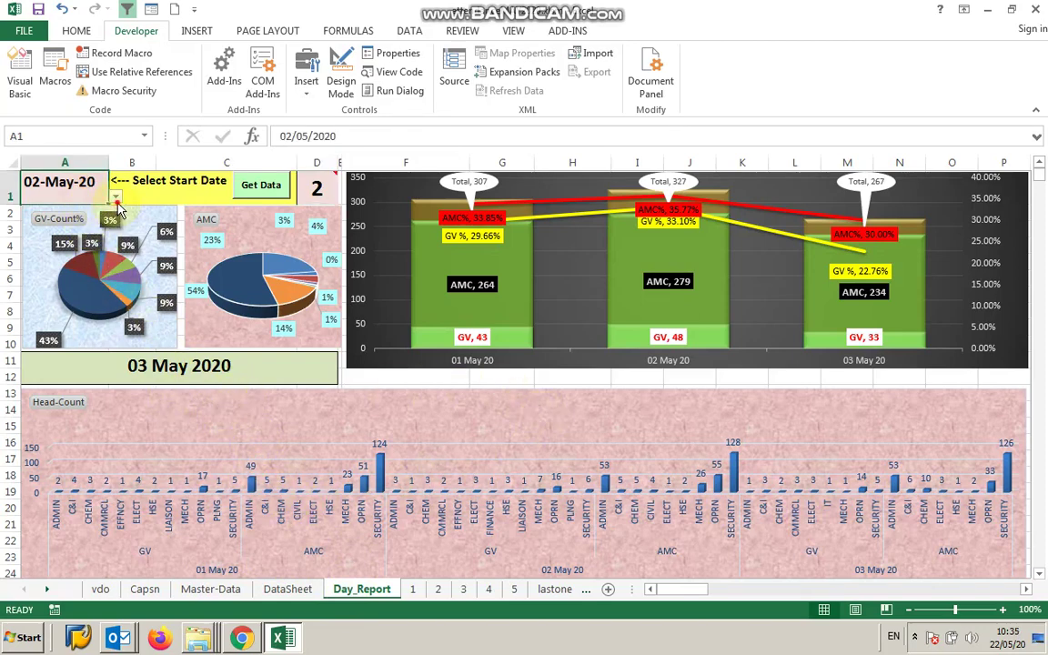
click(116, 198)
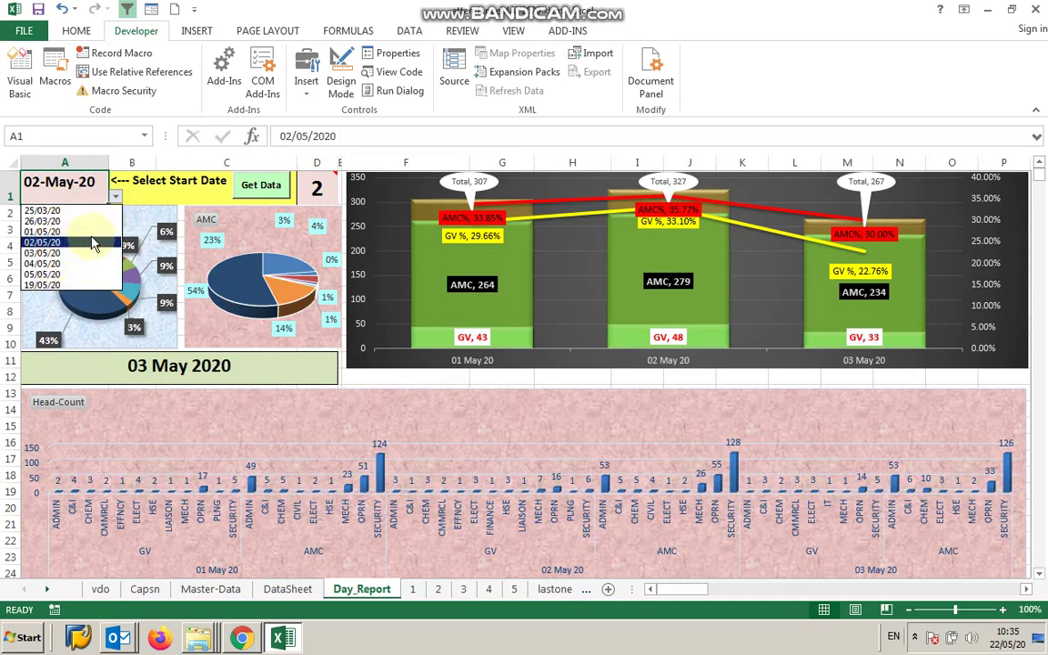
click(273, 186)
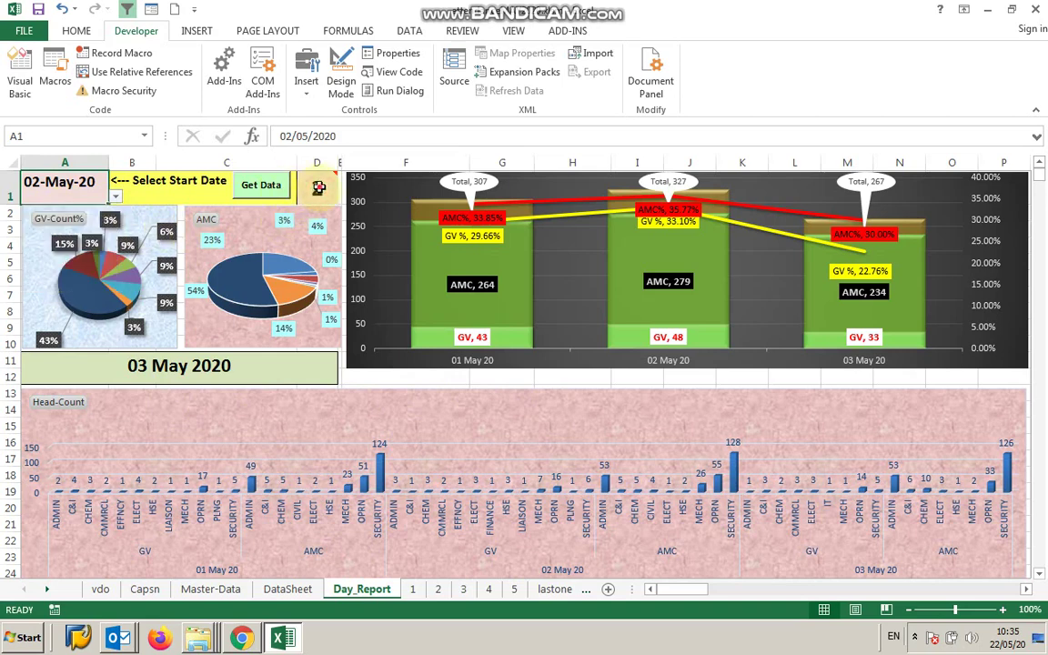
click(319, 186)
text(2)
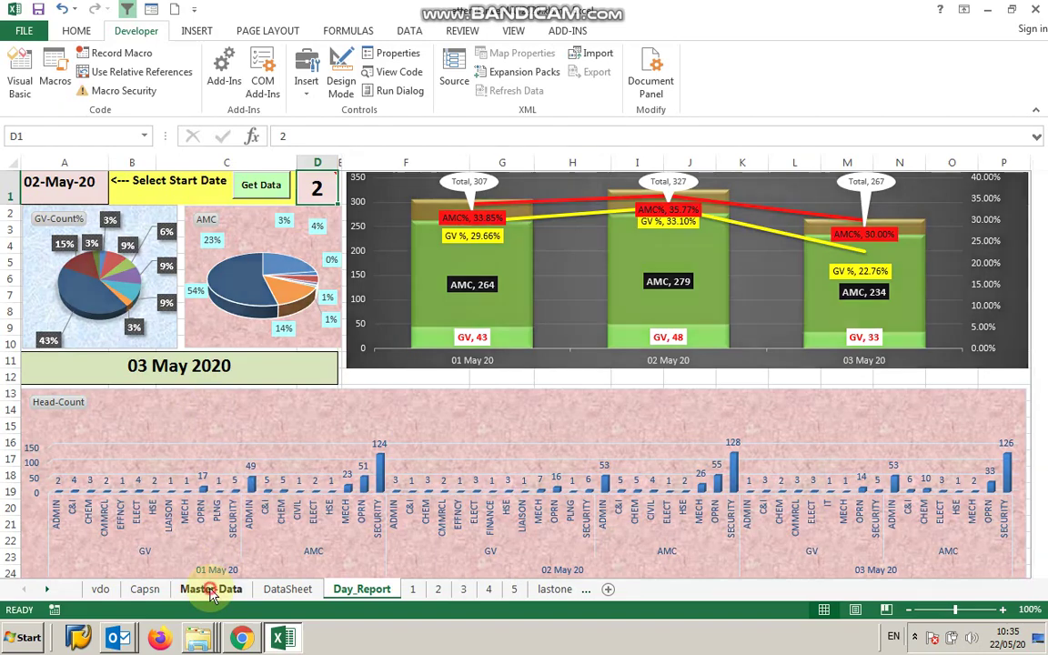
Return to Master-Data and look over the employee records across its columns, from EmpCode to the empty columns after photopath
click(211, 590)
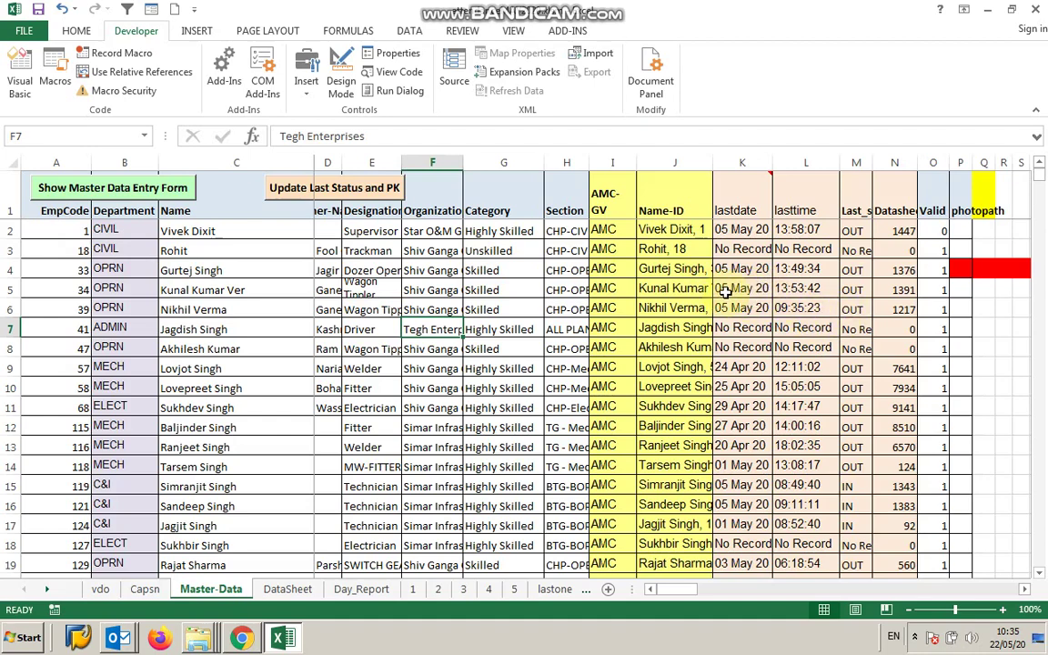
click(513, 289)
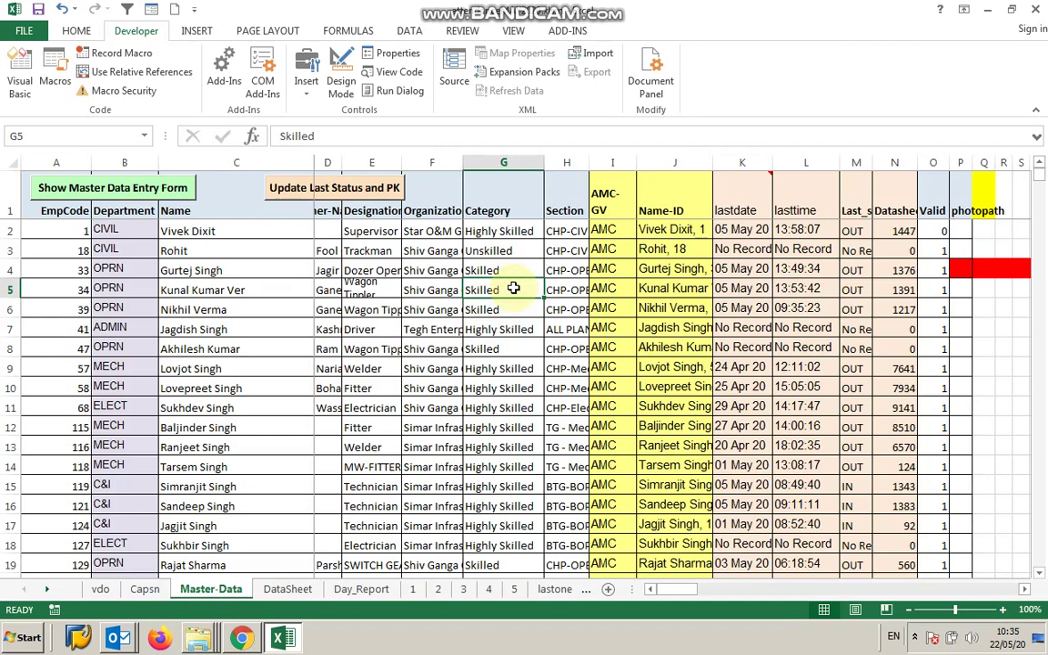
click(205, 271)
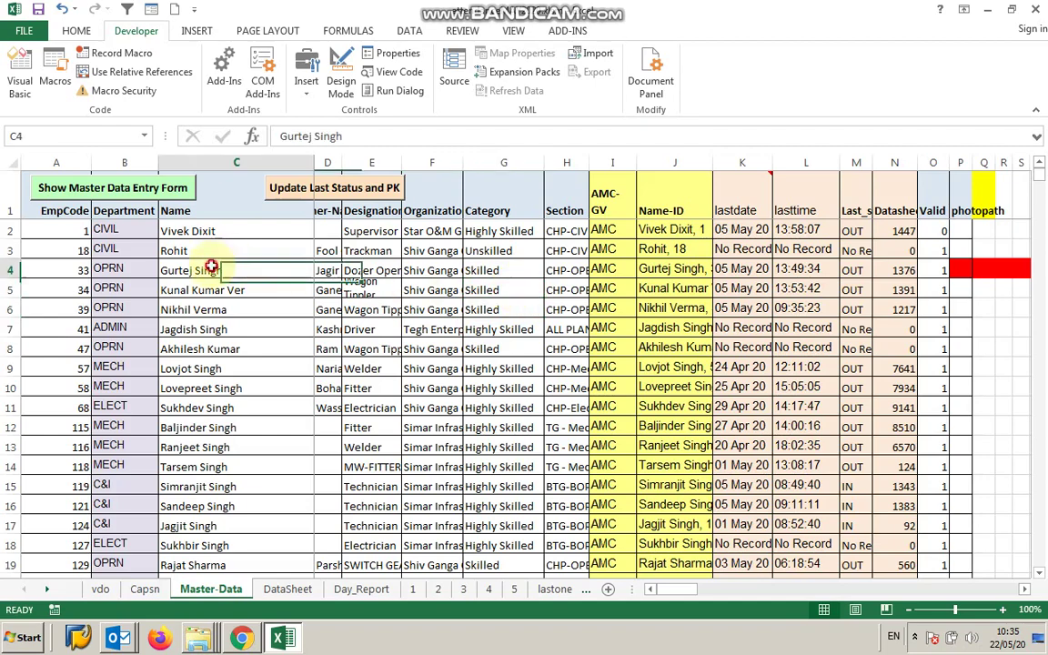
click(560, 309)
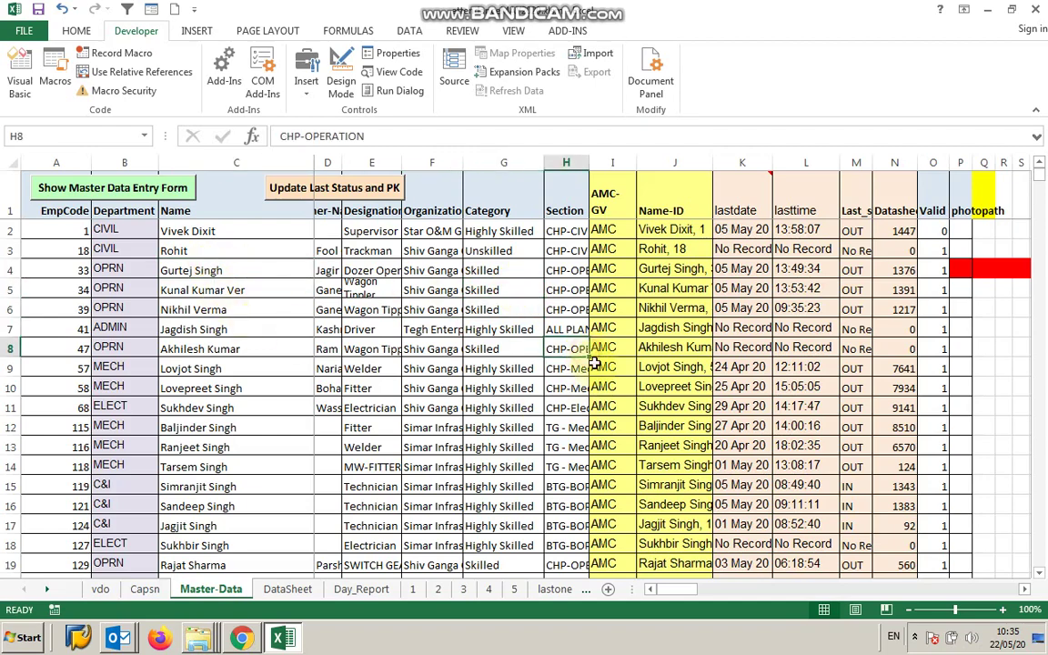
click(733, 270)
click(473, 250)
click(325, 290)
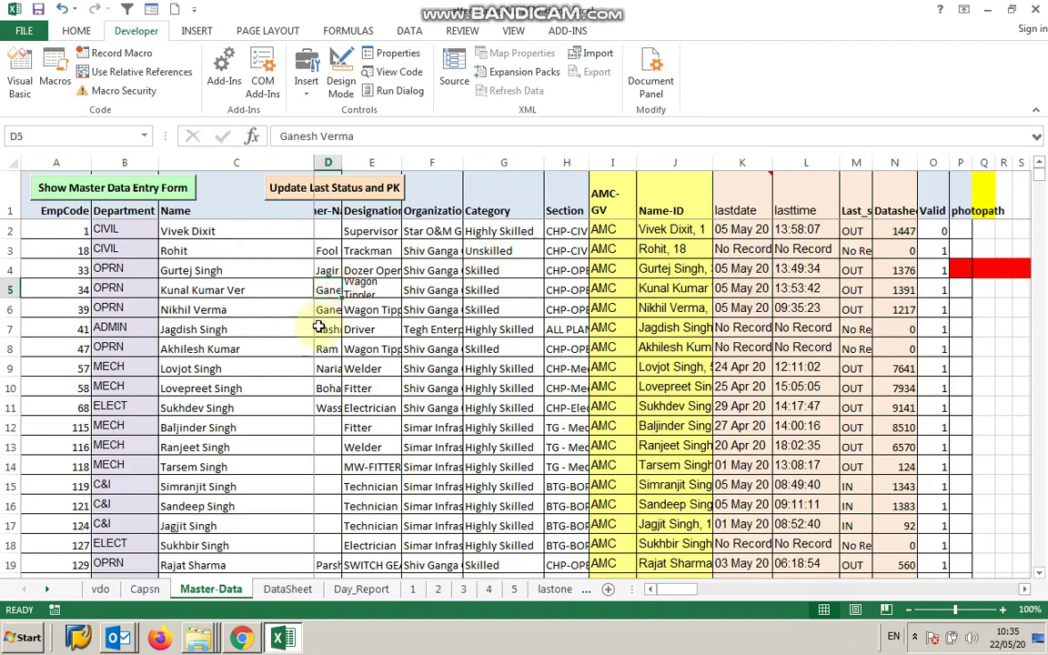
click(491, 446)
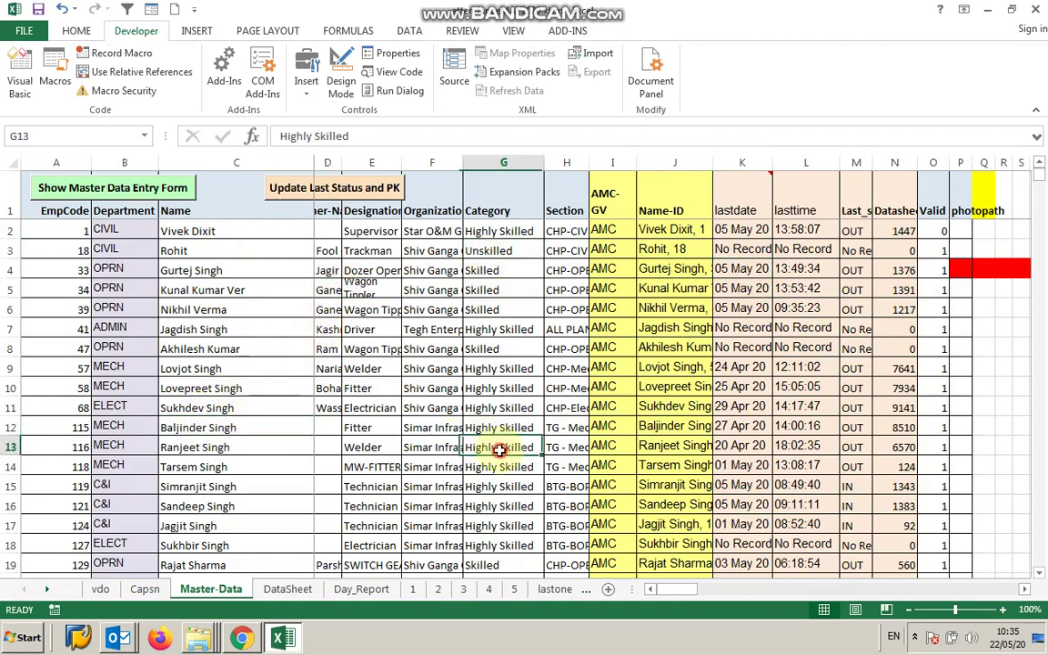
click(899, 504)
click(73, 506)
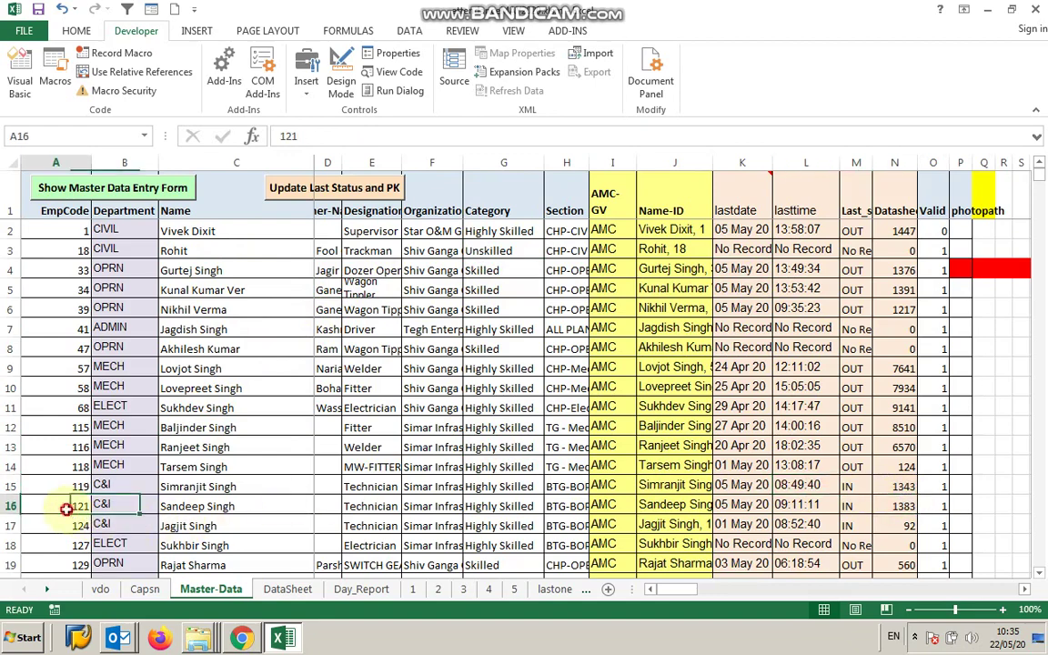
click(75, 329)
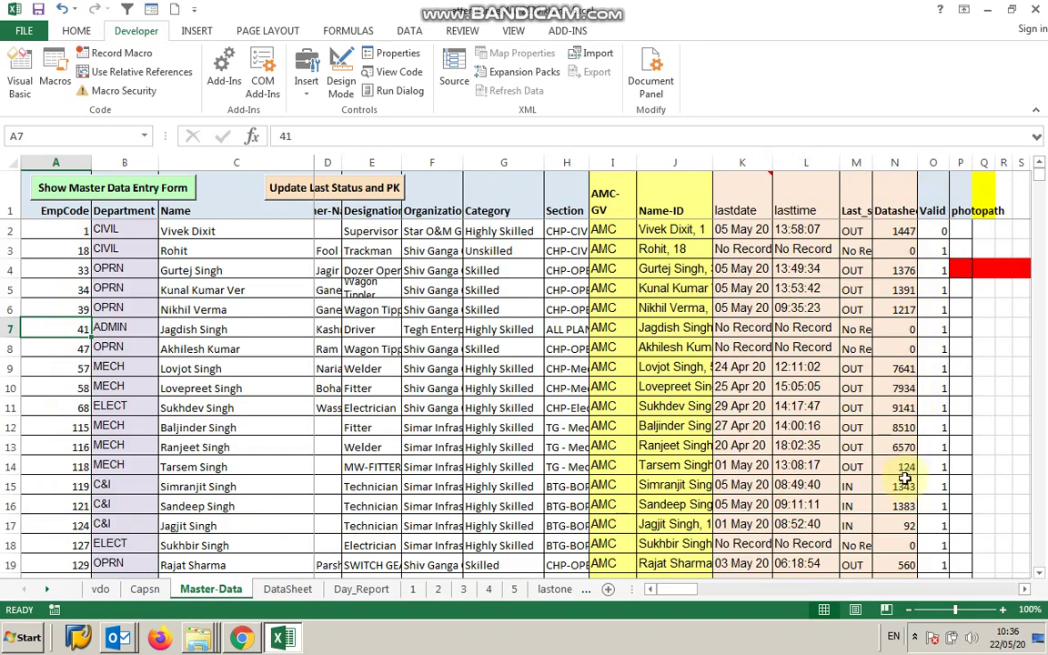
click(1016, 300)
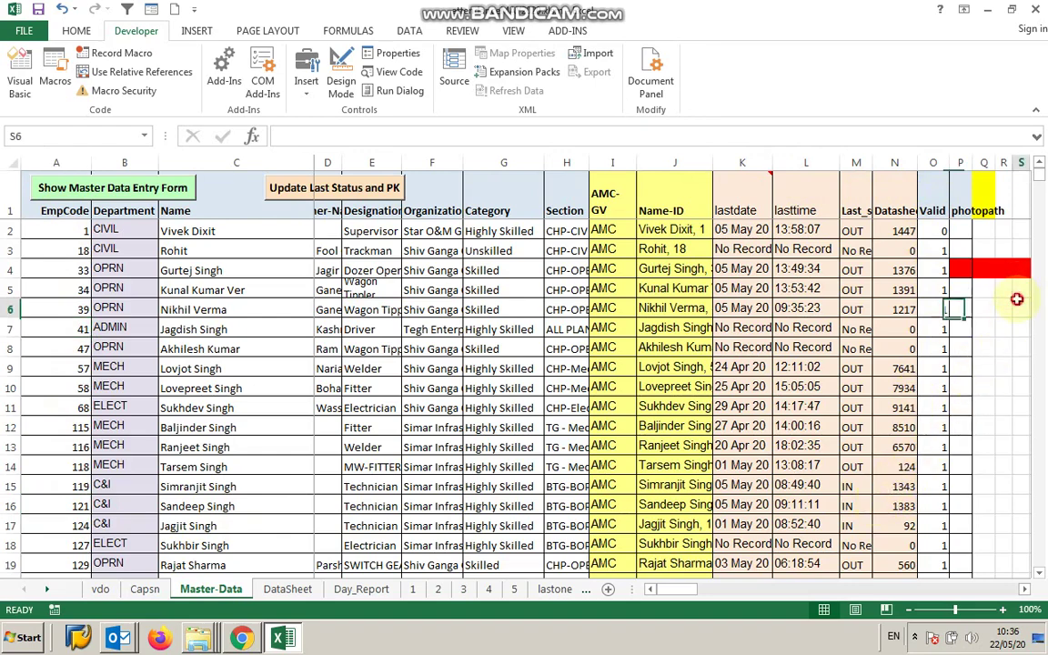
click(1006, 369)
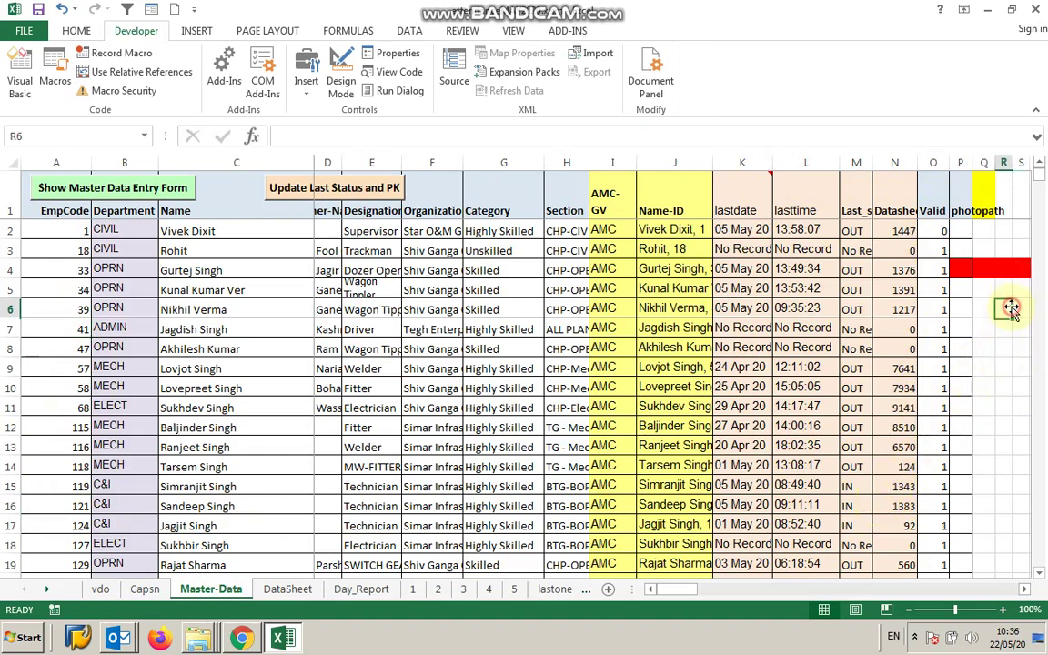
click(311, 283)
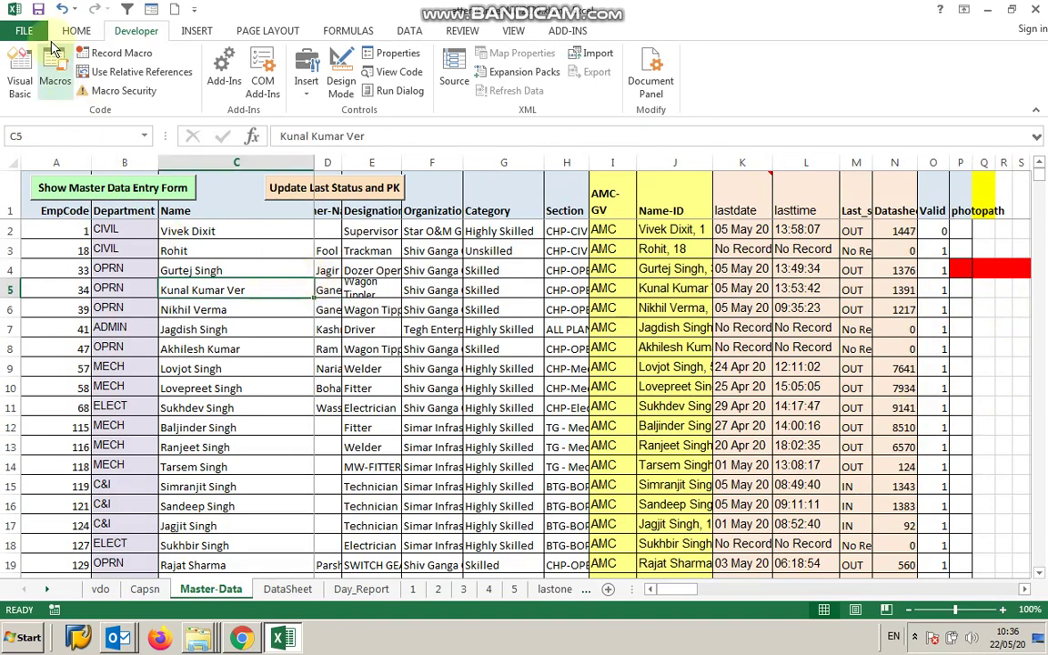
Open the ribbon customization options and list the Commands Not in the Ribbon
click(25, 33)
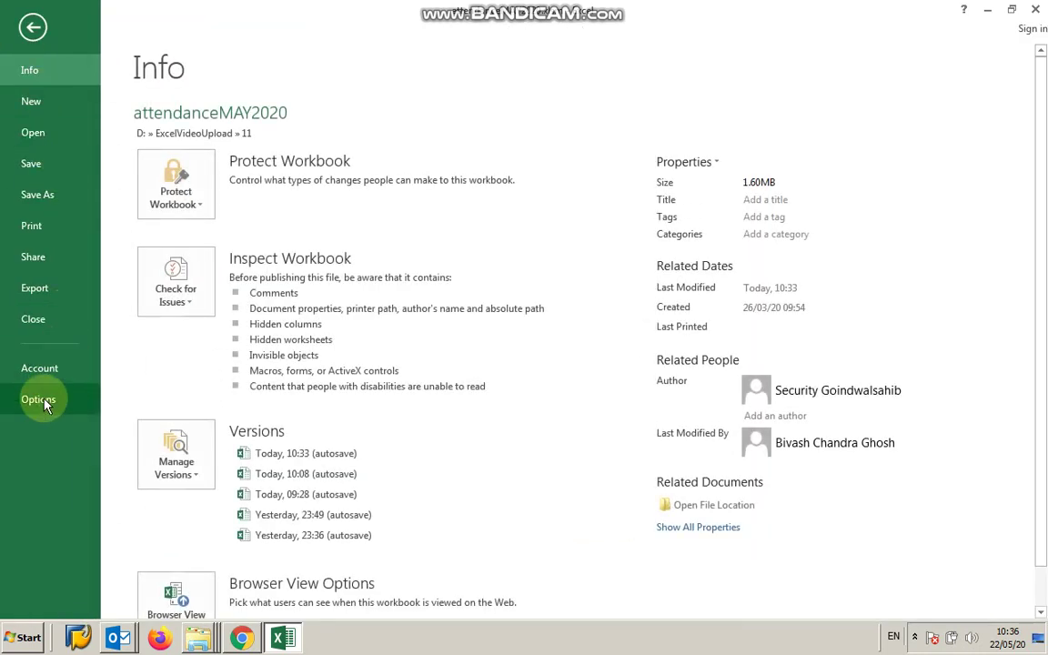
key(Escape)
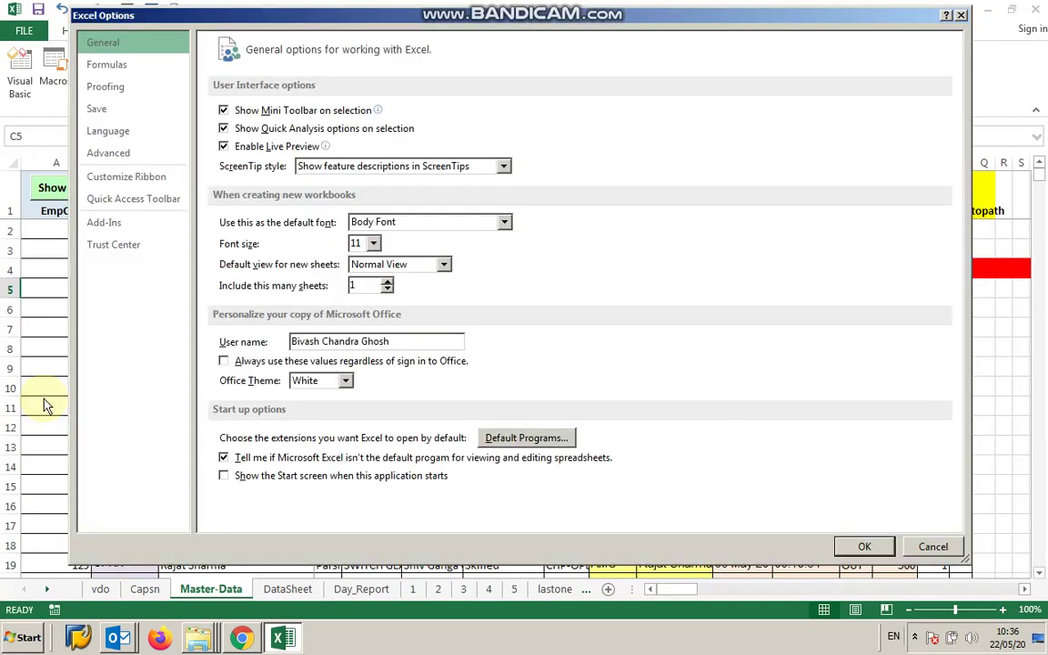
click(125, 178)
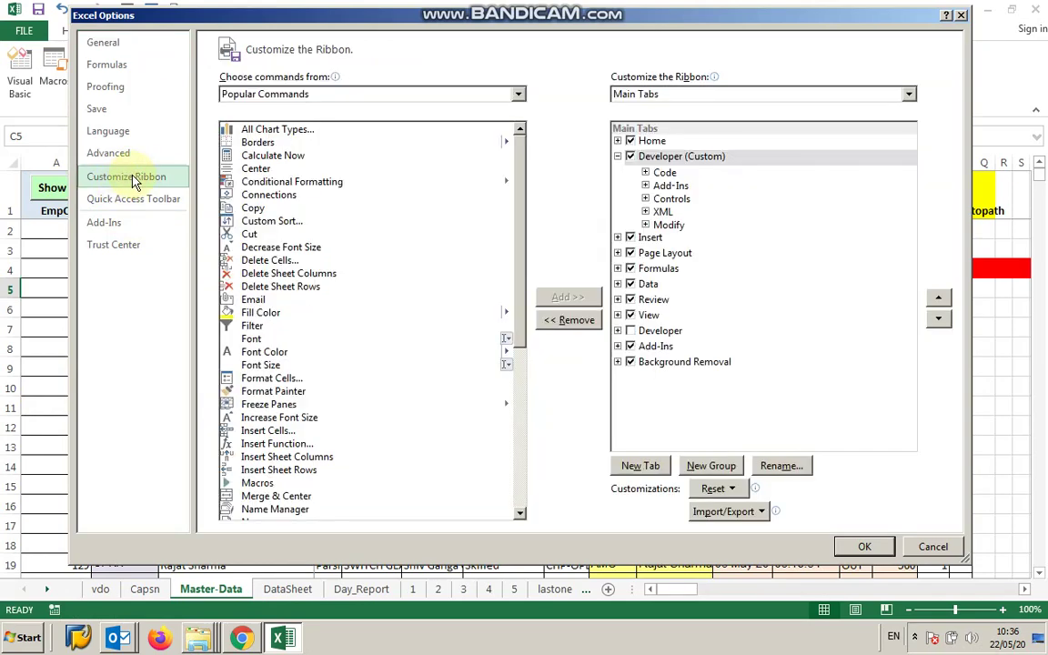
click(521, 95)
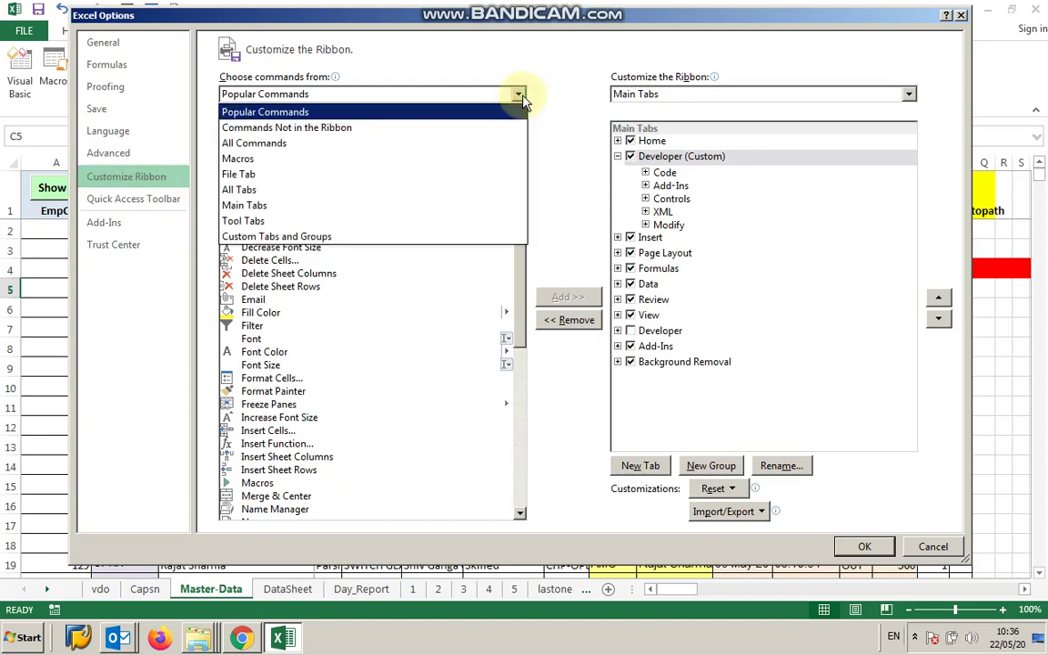
click(316, 130)
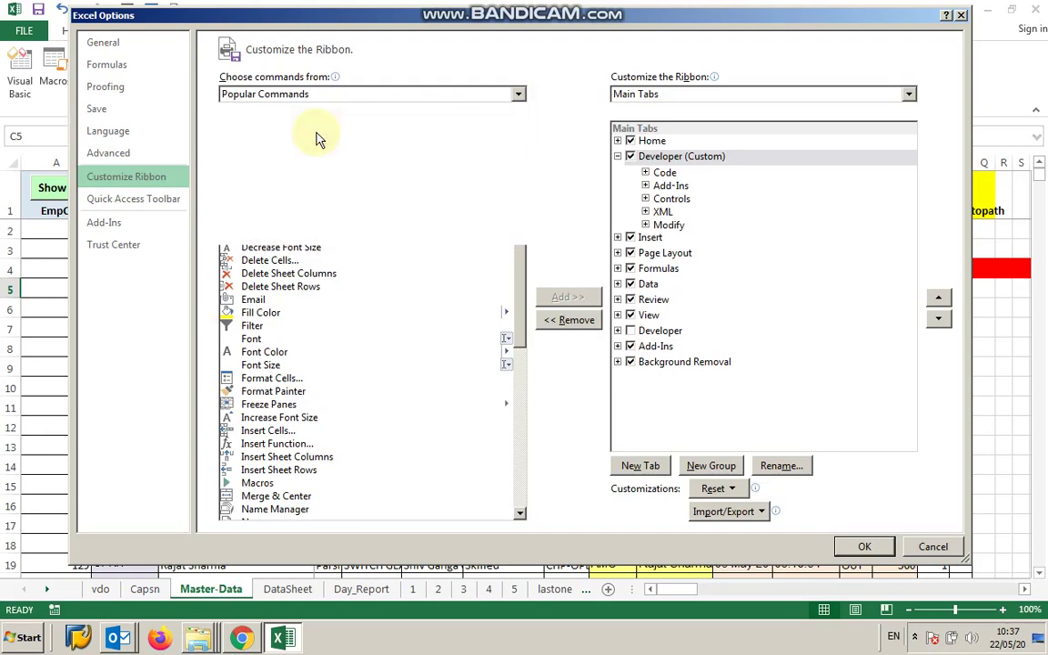
Find and select the Form... command among the commands not in the ribbon
click(275, 235)
key(f)
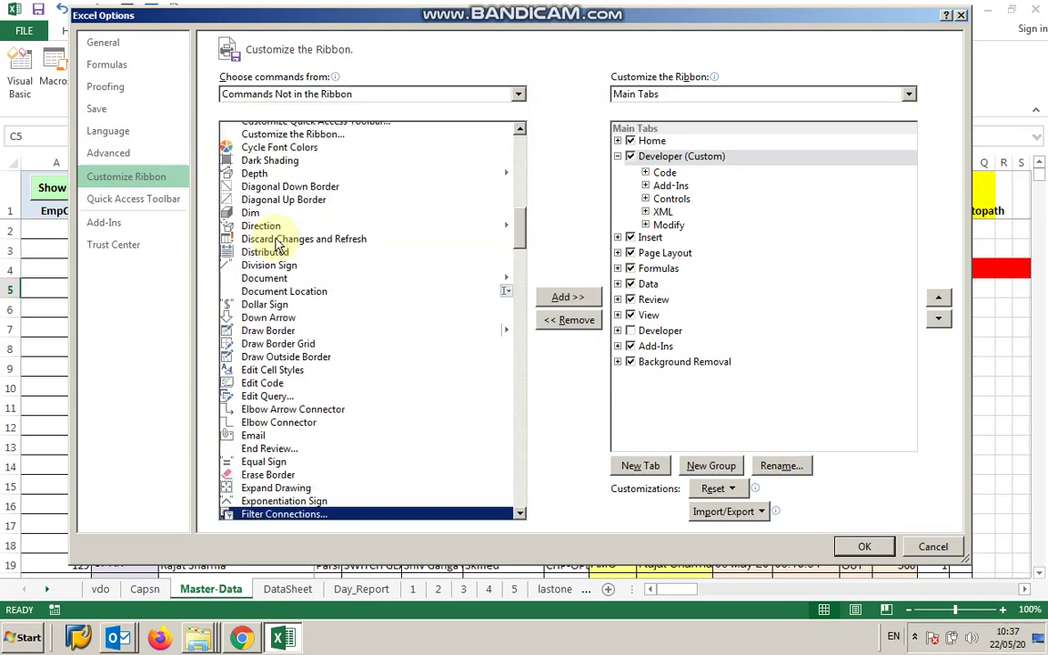
scroll(327, 300, down, 3)
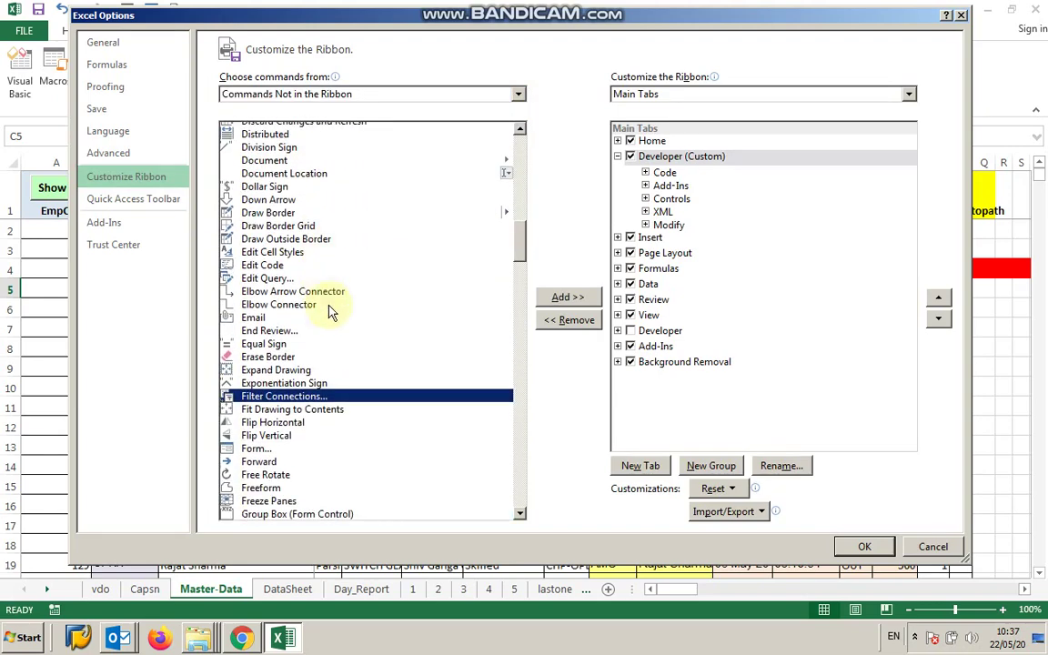
click(259, 448)
scroll(409, 417, down, 3)
scroll(409, 417, down, 1)
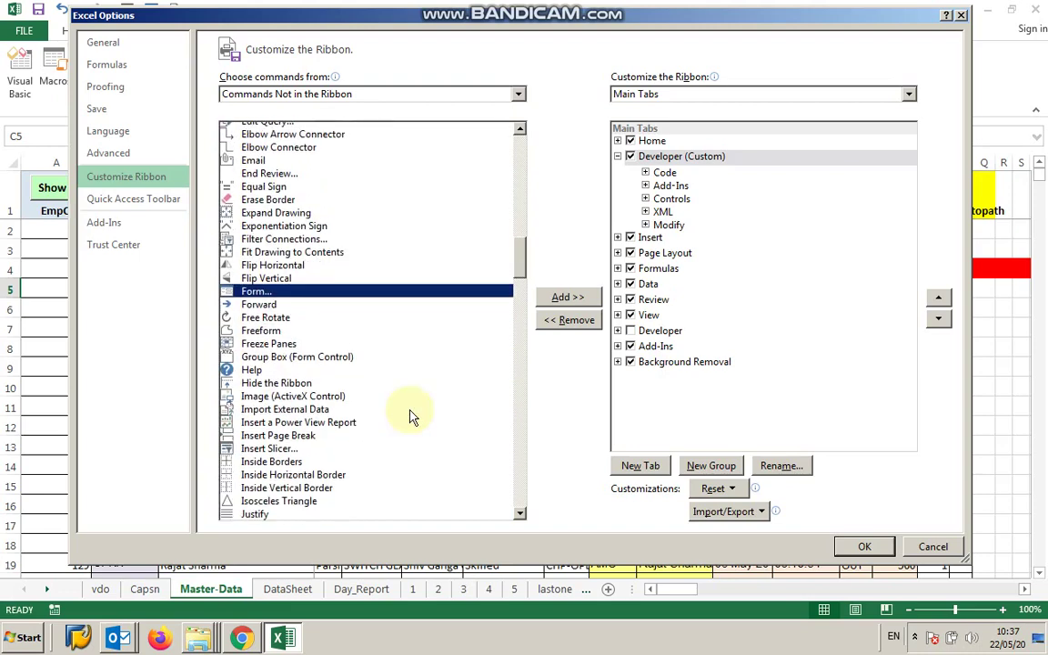
Try to add the Form command directly to the Developer (Custom) tab without a new custom group
click(566, 300)
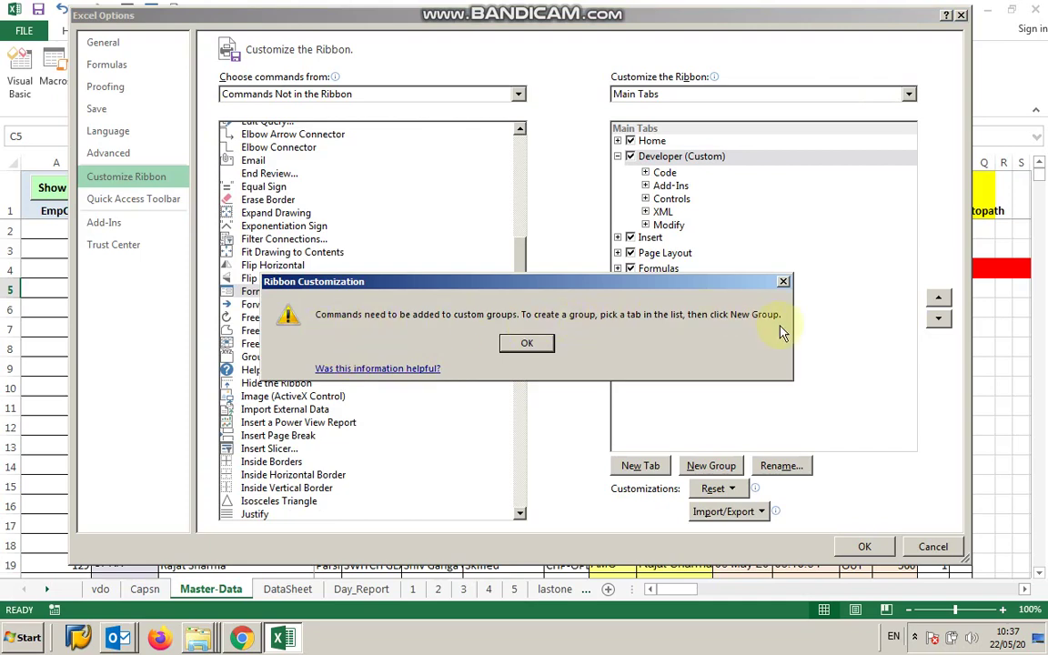
drag(637, 286, 457, 236)
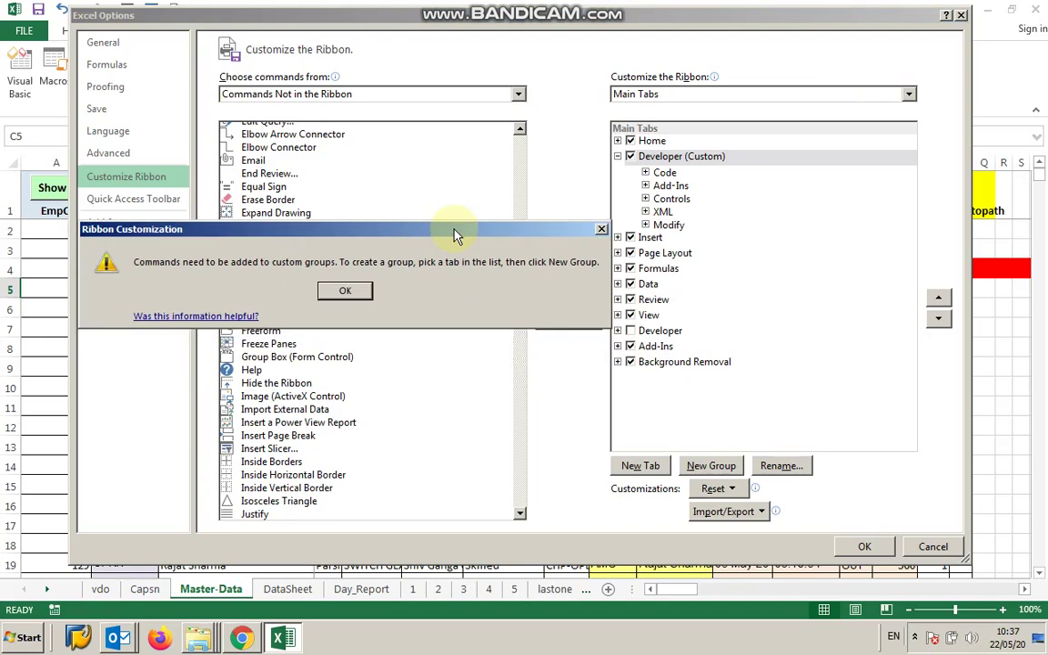
click(348, 291)
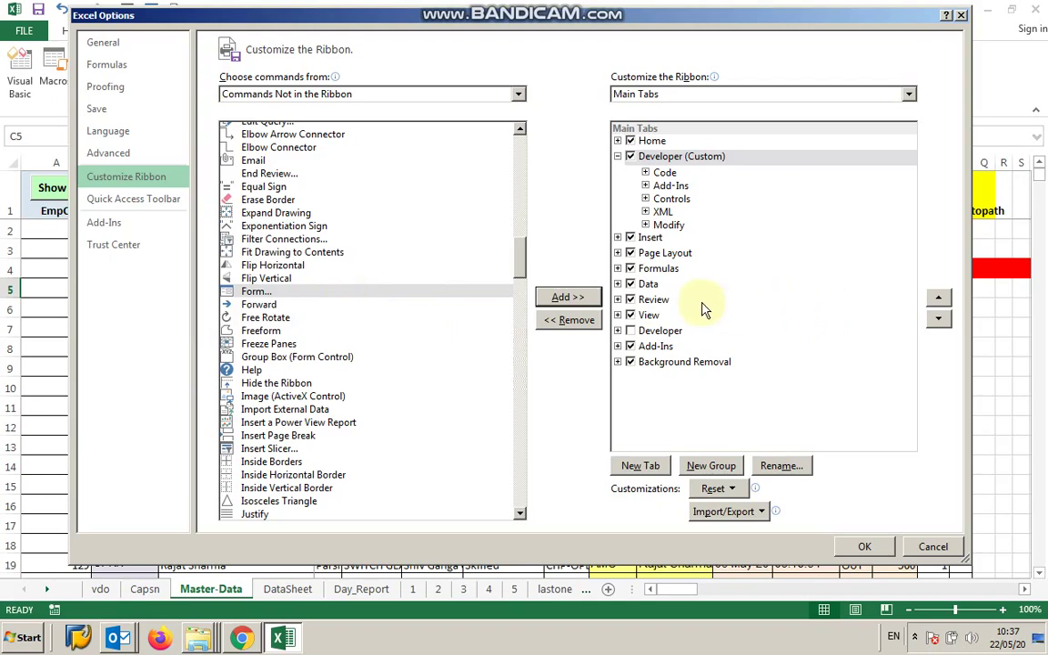
Create a custom group named DataEntryForm under the Data main tab and add the Form command to it
click(649, 284)
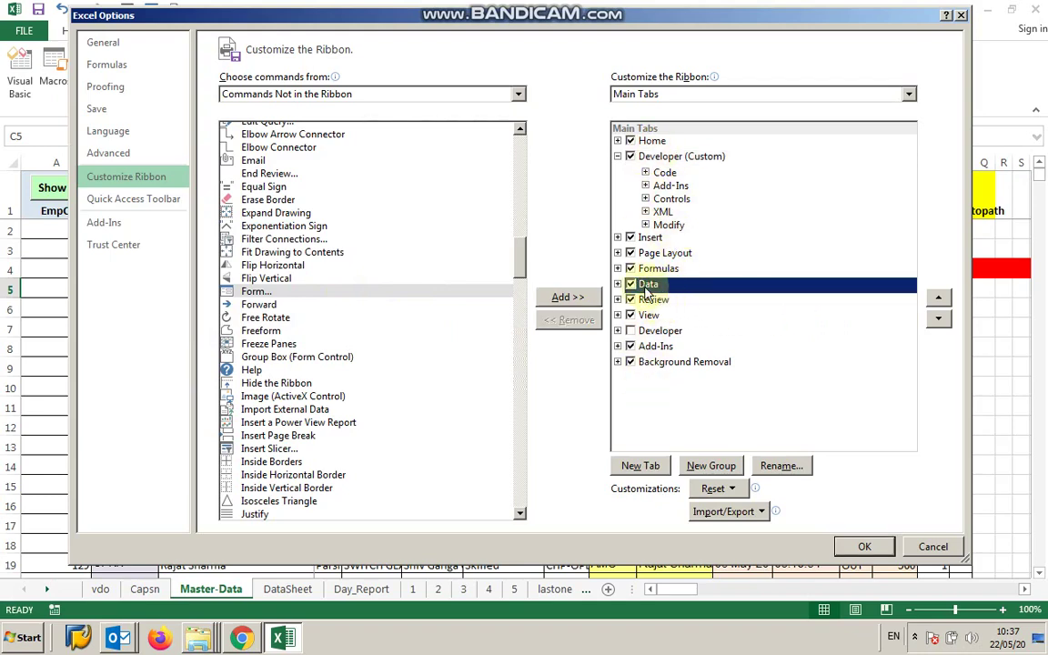
click(713, 467)
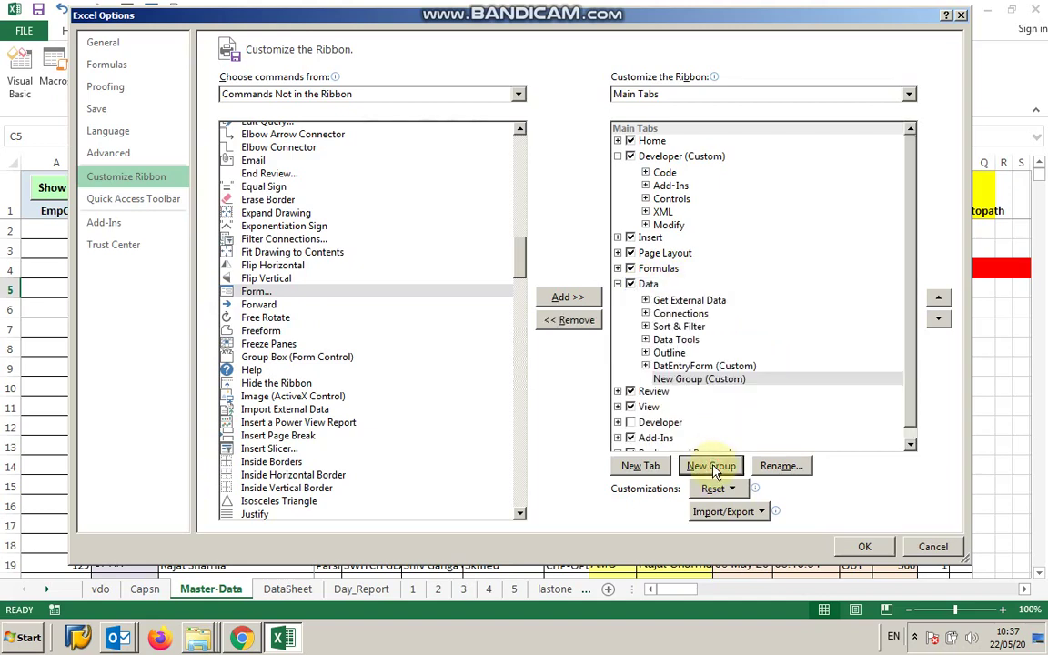
click(788, 478)
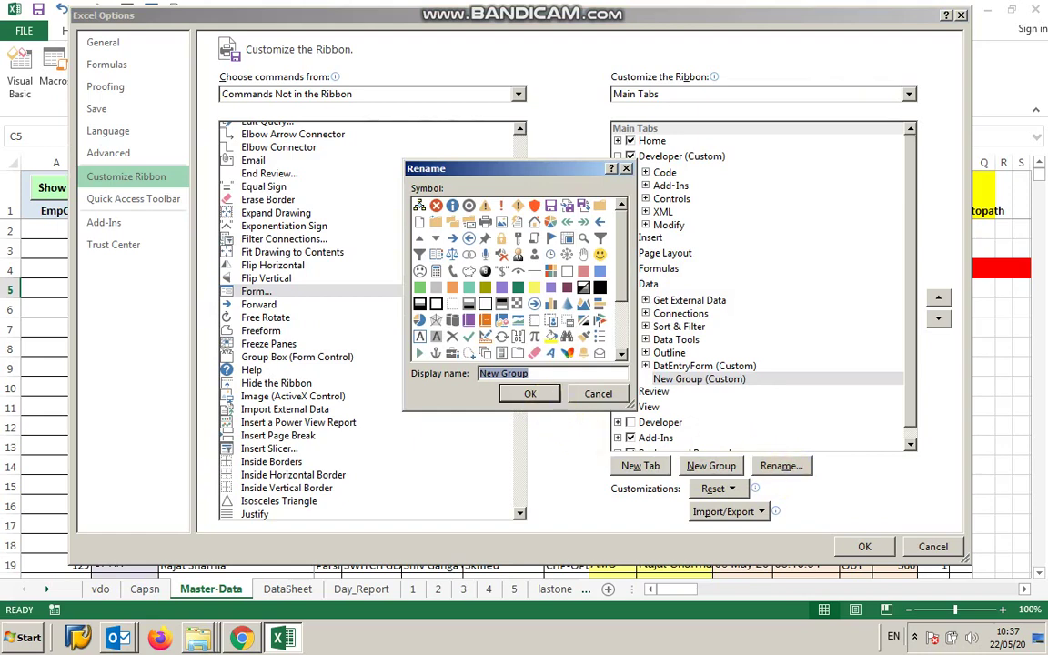
text(DataEntryForm)
click(532, 394)
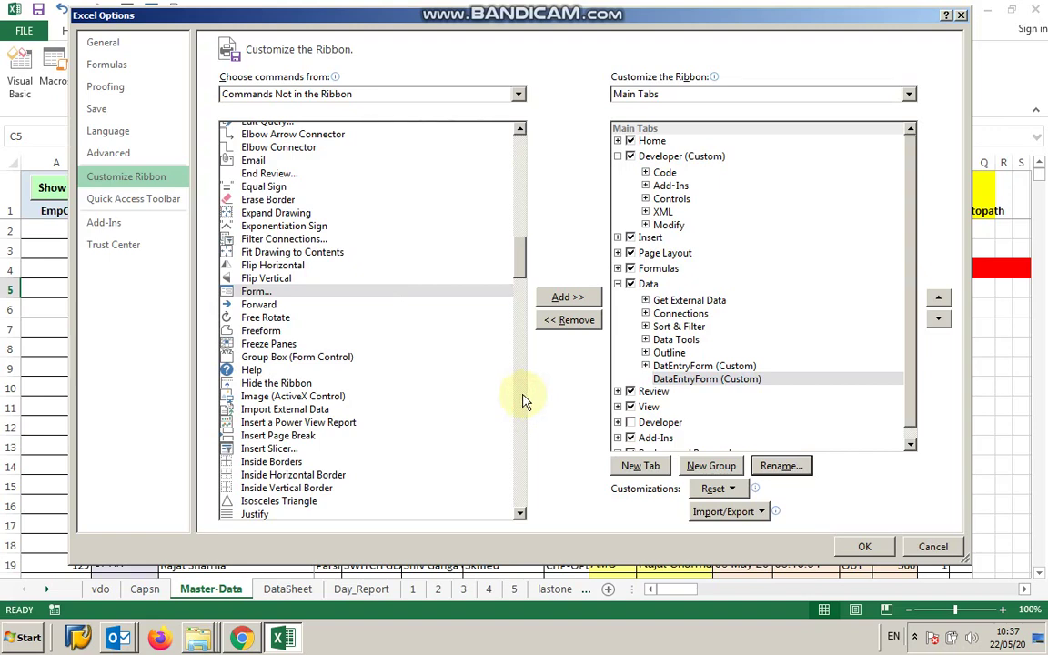
click(564, 298)
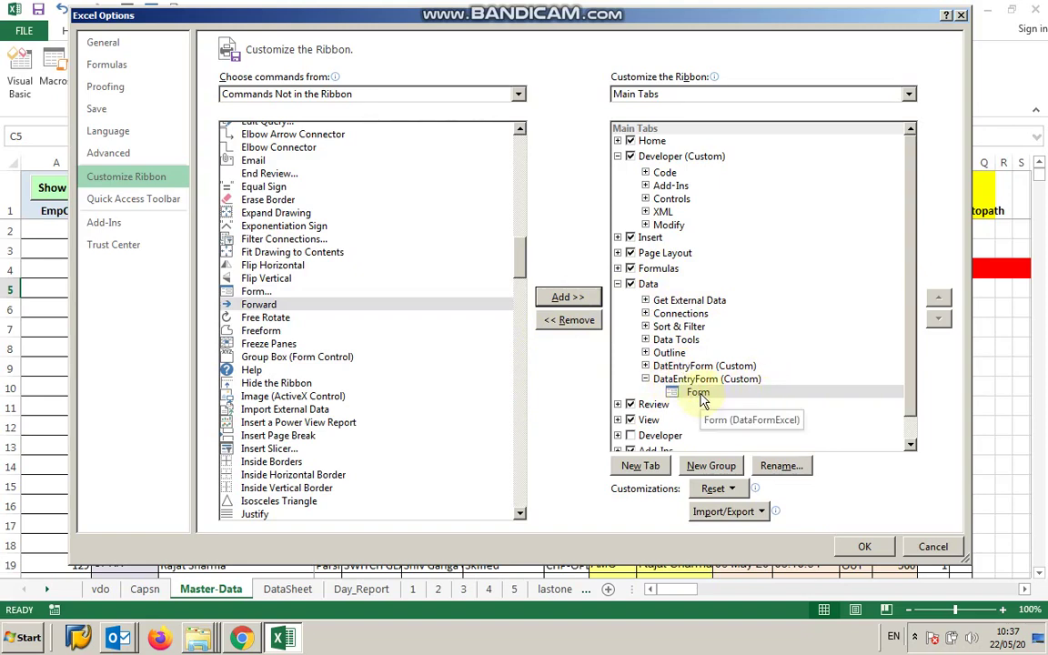
Apply the ribbon customization and open the built-in data entry Form for the Master-Data sheet from the Data tab's custom group
click(864, 549)
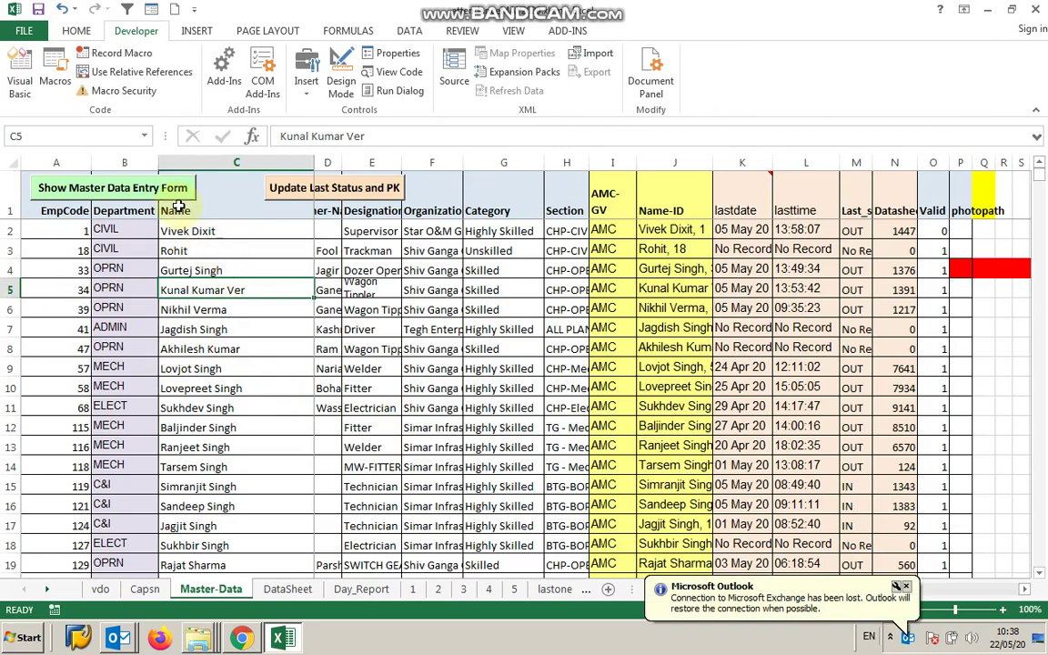
click(76, 32)
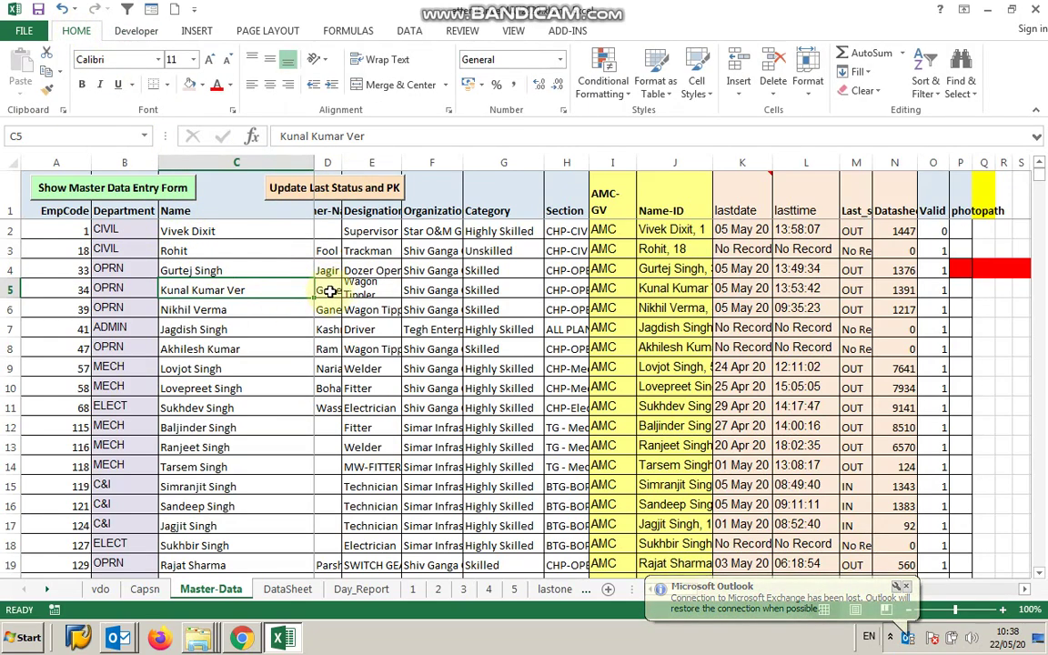
click(410, 33)
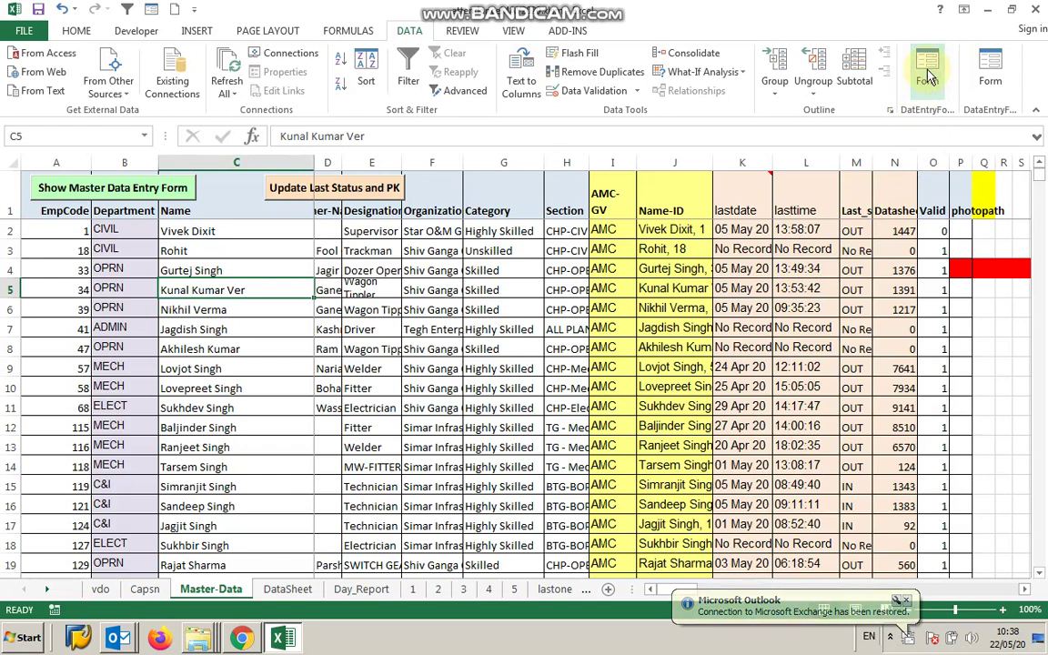
click(929, 77)
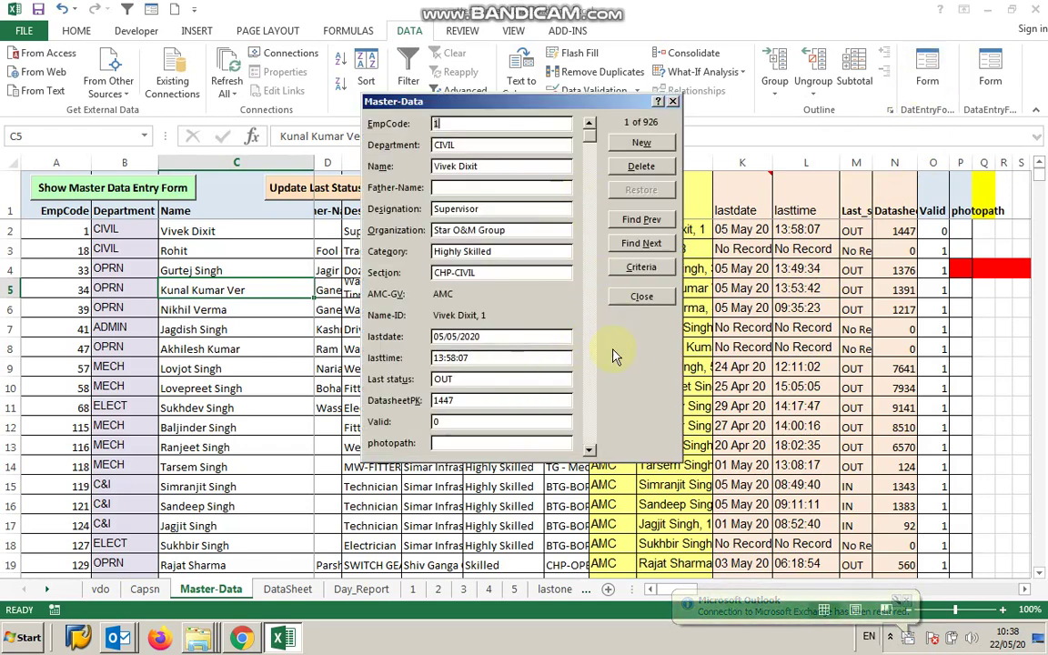
Browse forward one record at a time through the employee entries in the Master-Data form, up to record 28
click(590, 450)
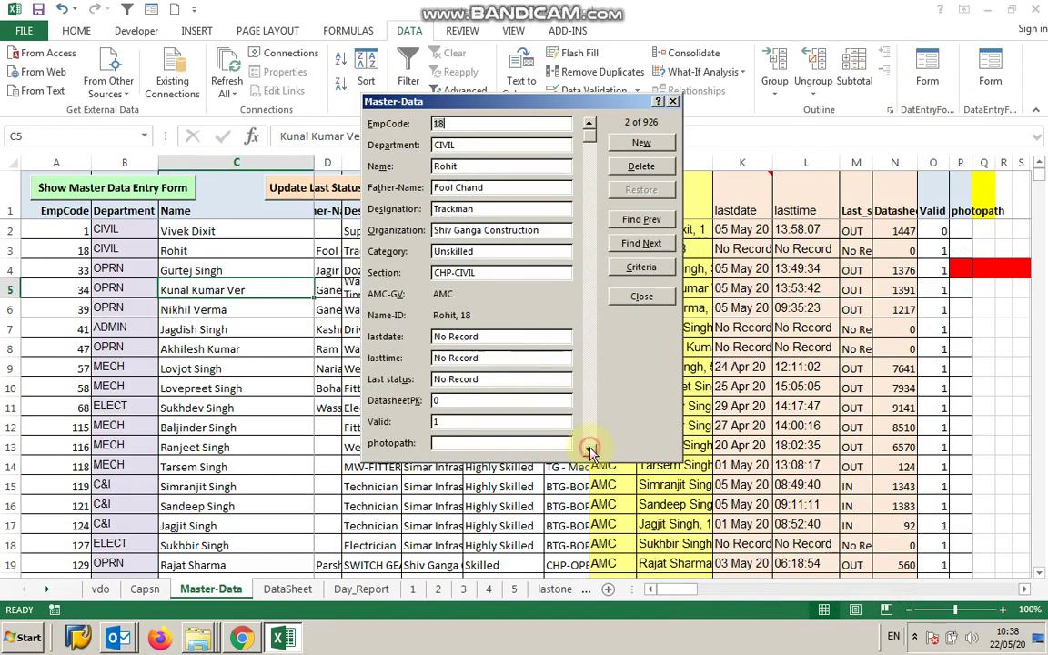
click(589, 449)
click(589, 450)
click(590, 450)
click(589, 450)
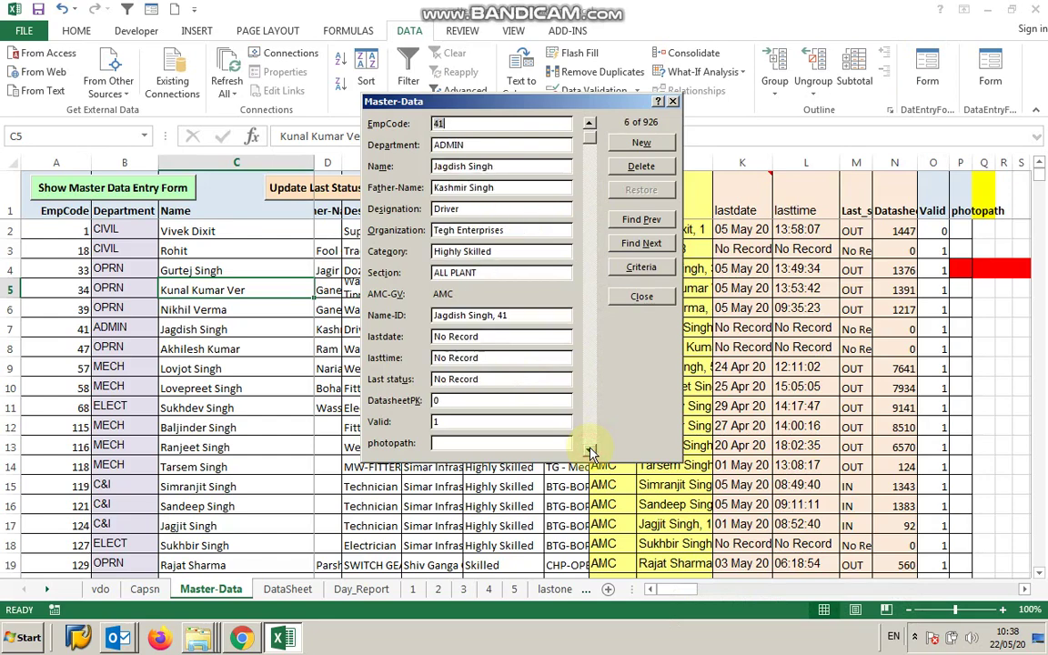
click(590, 449)
click(590, 449)
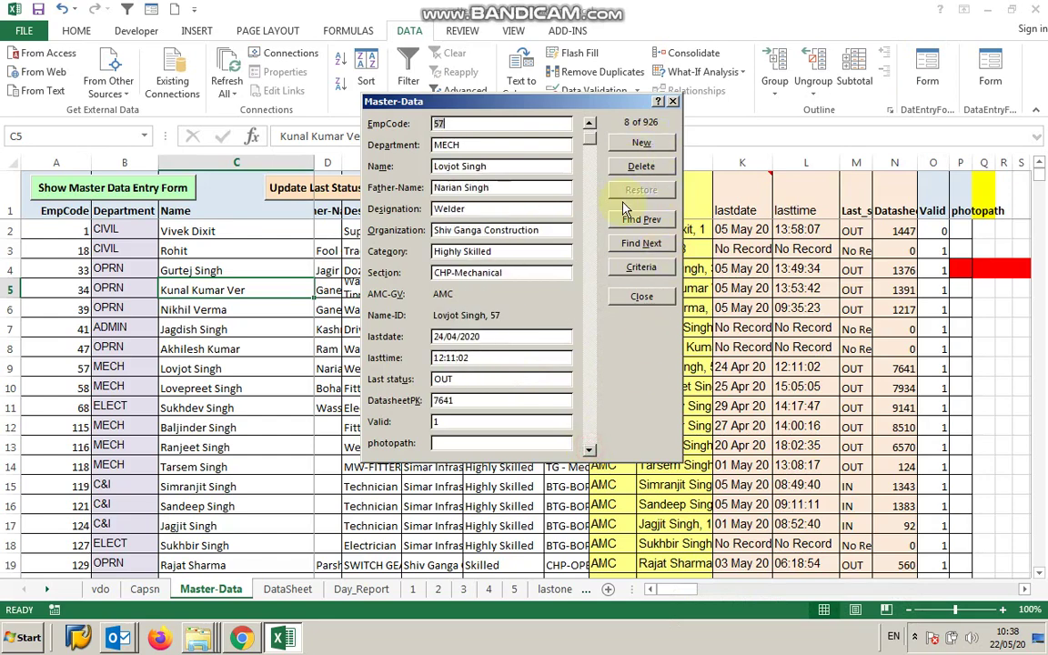
click(590, 450)
click(590, 450)
click(589, 450)
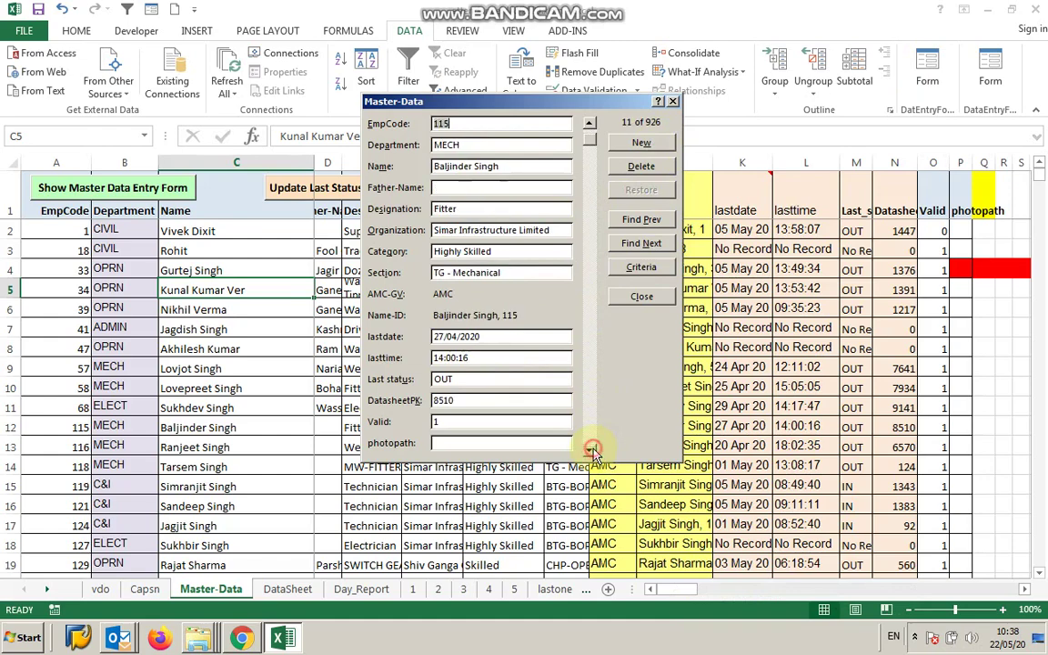
click(590, 449)
click(590, 450)
click(590, 450)
click(590, 450)
click(590, 449)
click(590, 450)
click(590, 450)
click(589, 450)
click(589, 449)
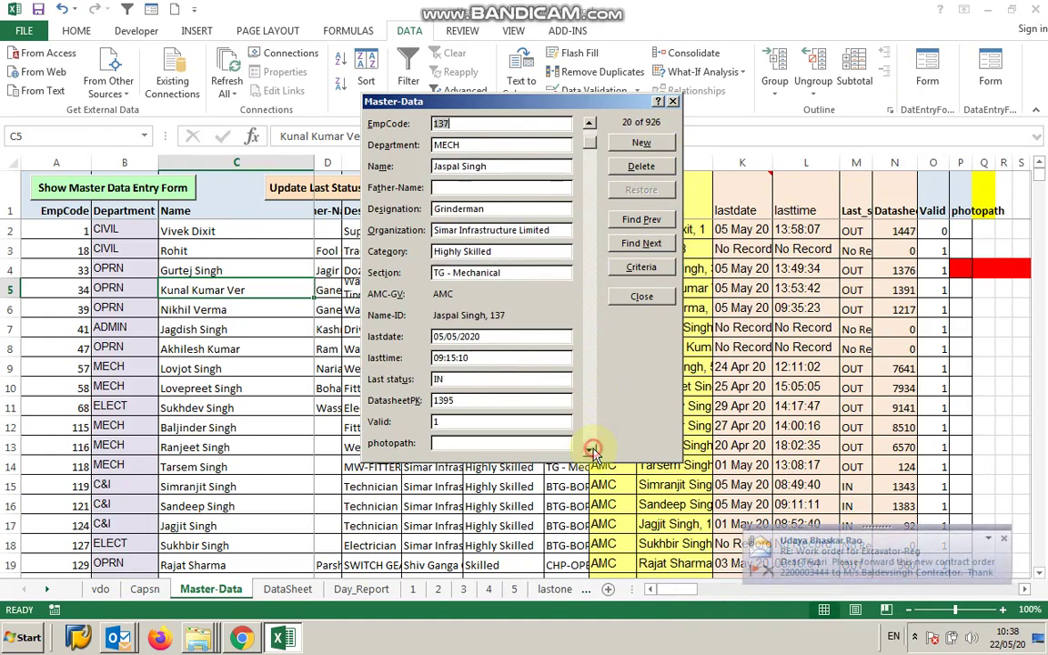
click(590, 450)
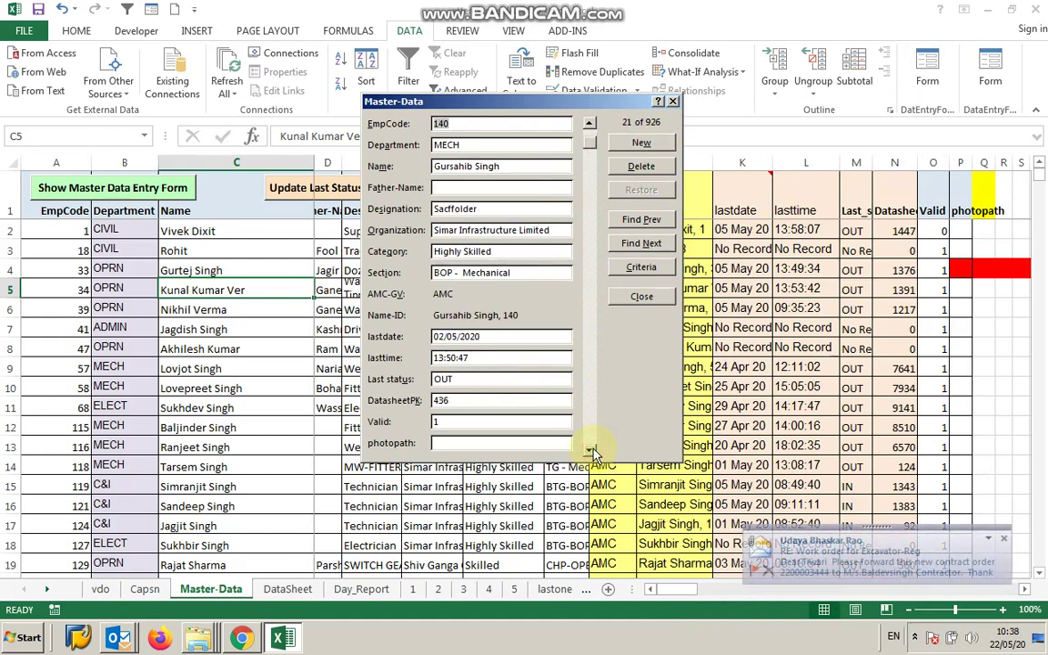
click(590, 450)
click(590, 450)
click(590, 450)
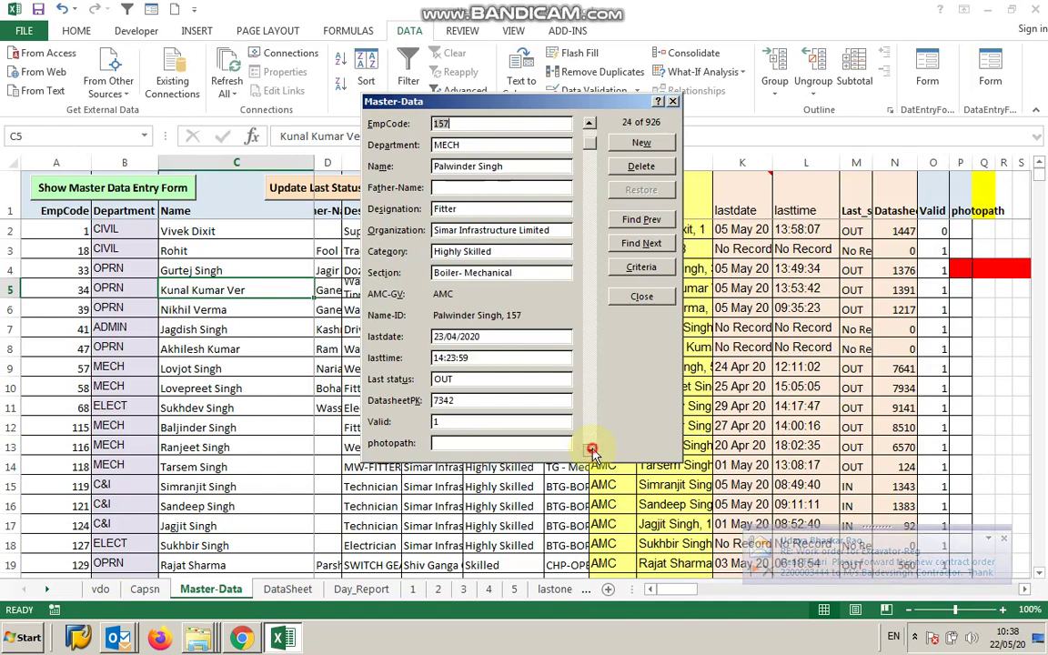
click(590, 449)
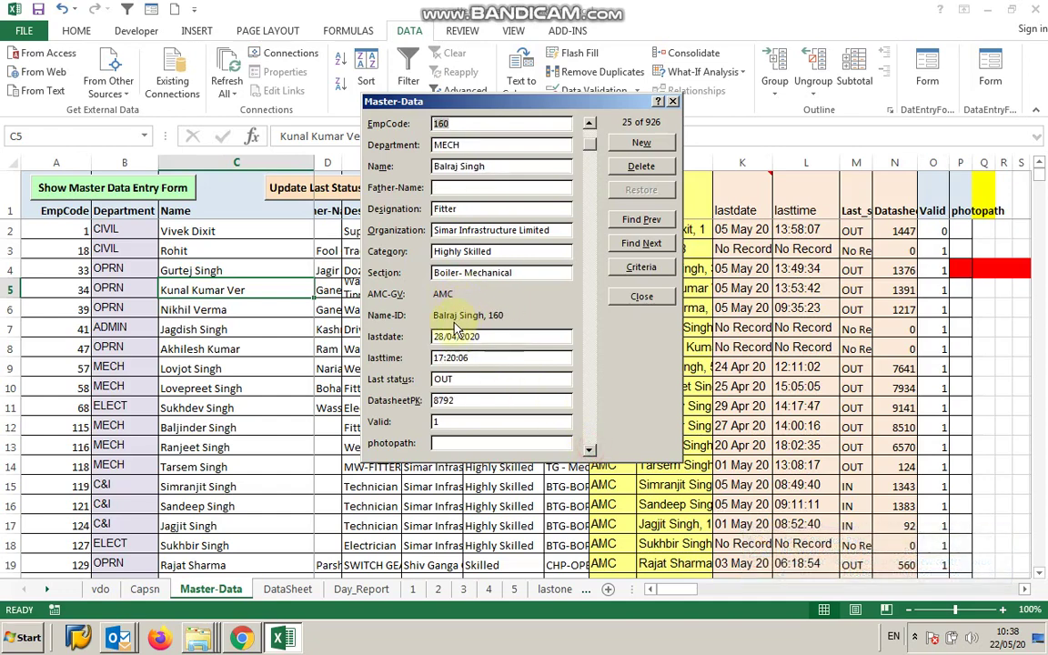
click(590, 449)
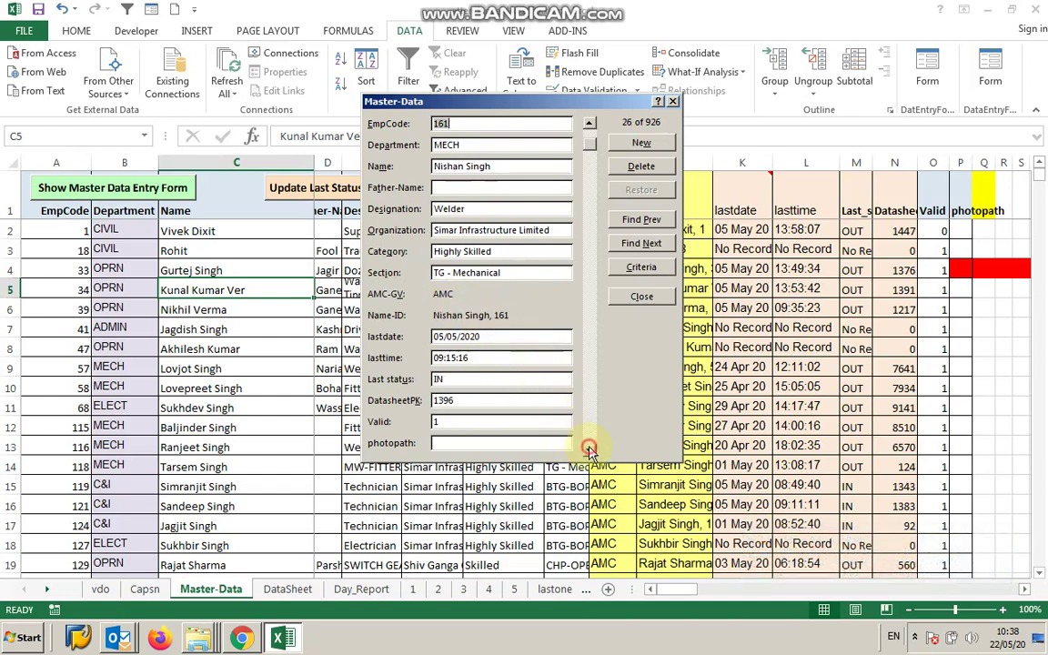
click(589, 449)
click(589, 449)
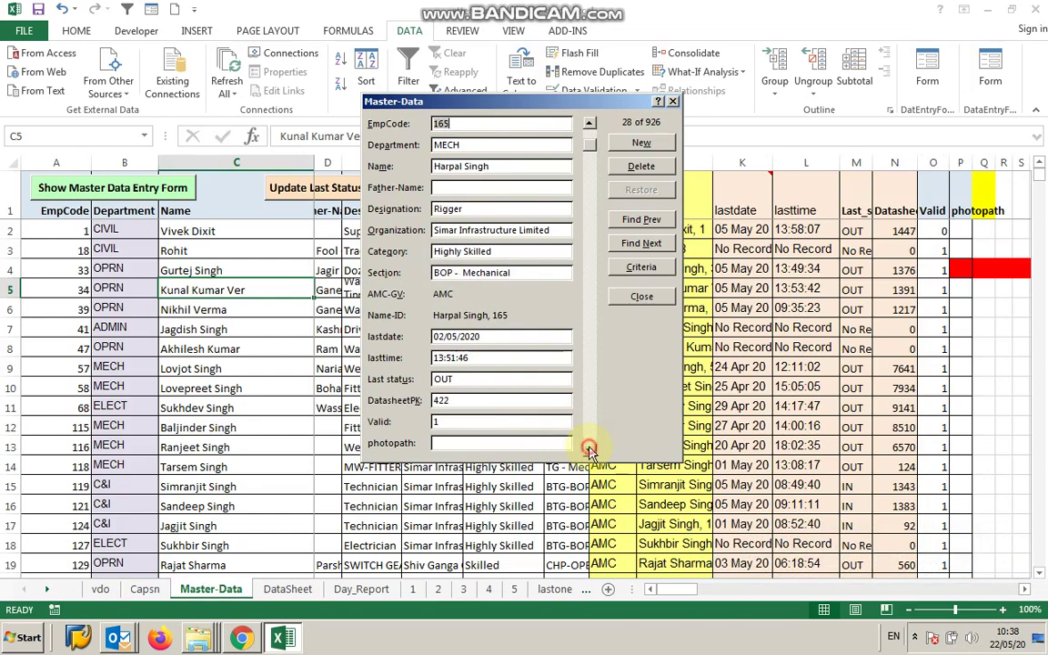
Move forward and back between neighbouring records with Find Next and Find Prev, and close the Master-Data form
click(657, 246)
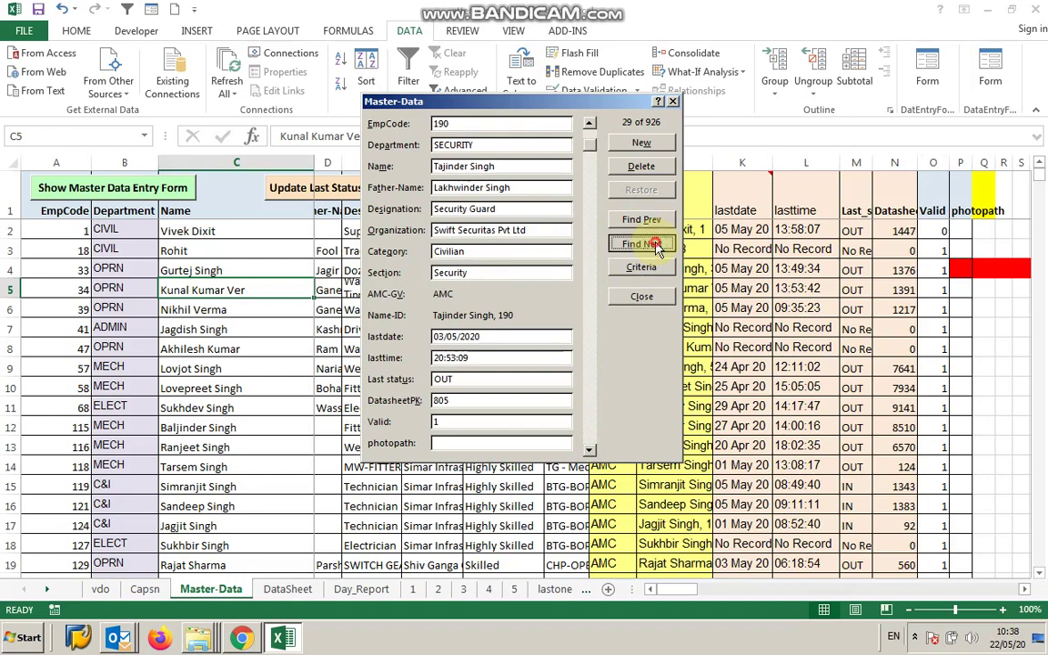
click(655, 244)
click(642, 219)
click(641, 220)
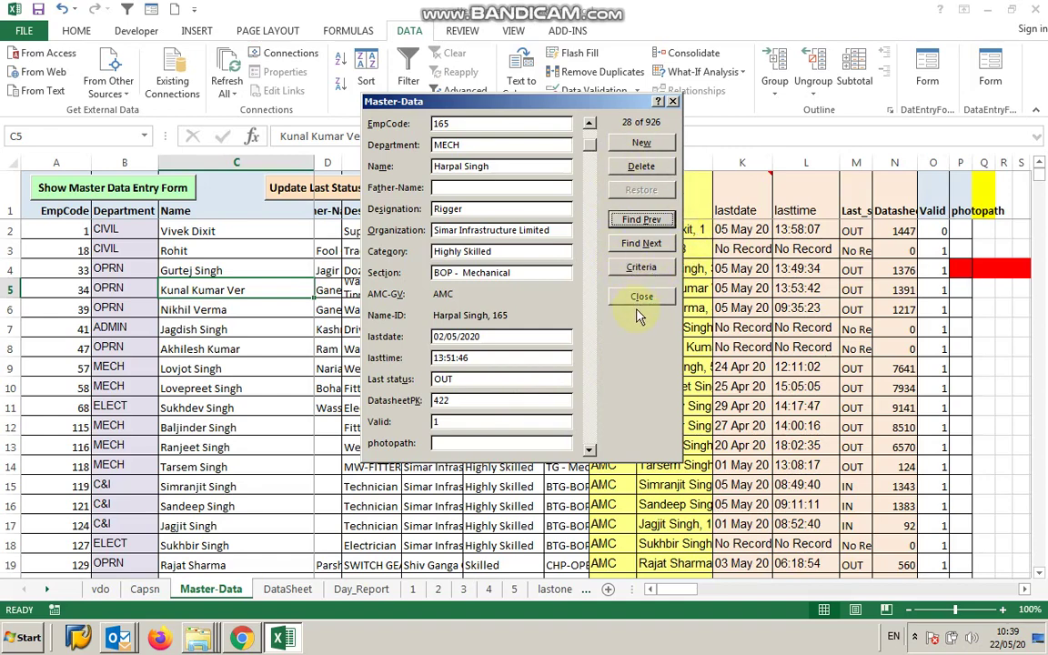
click(673, 102)
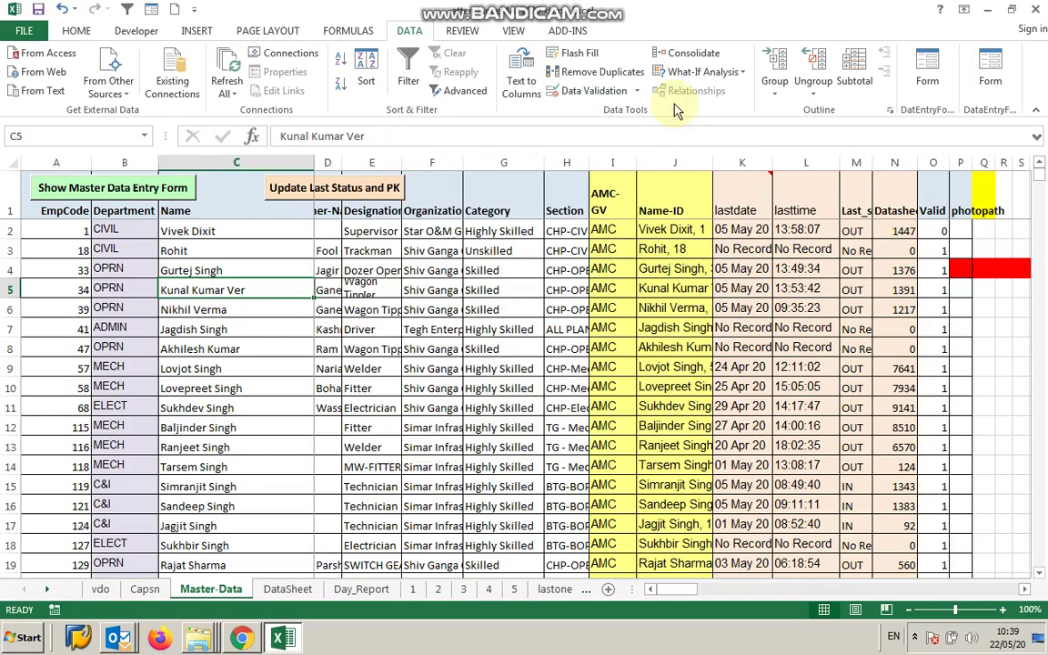
Open the custom Employee Master Data form, load the third-last employee code in the list and save that record
click(146, 198)
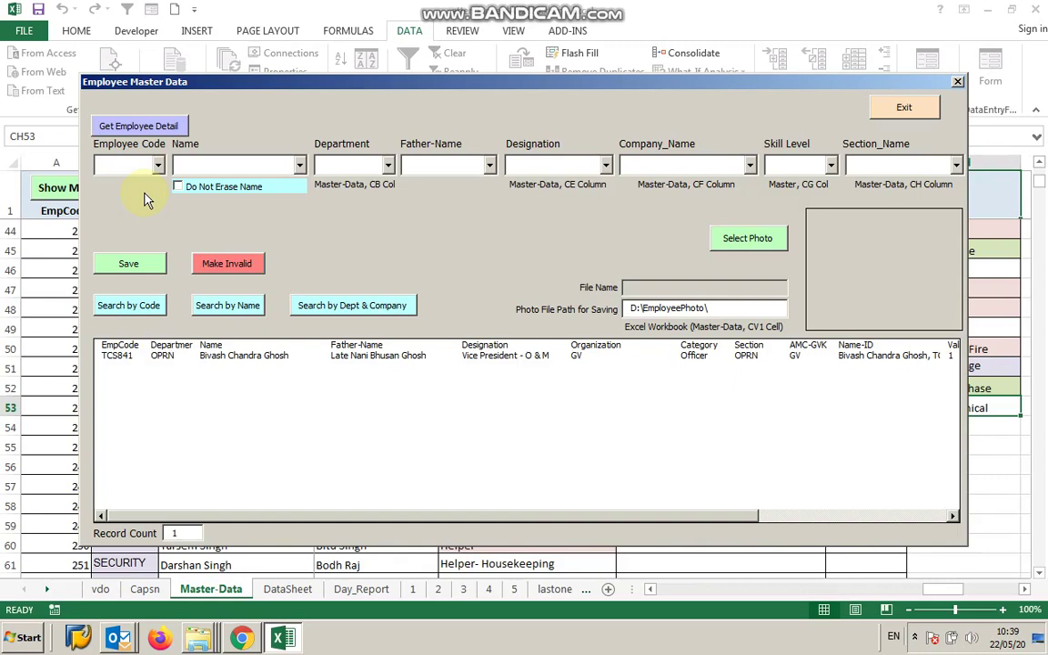
click(159, 164)
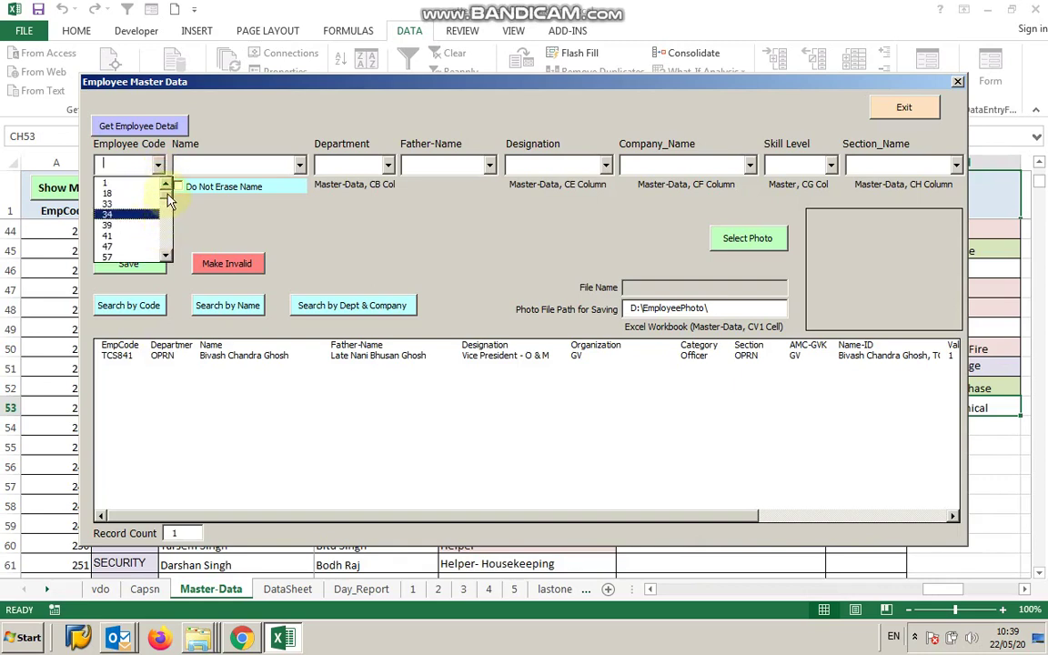
drag(165, 189, 164, 243)
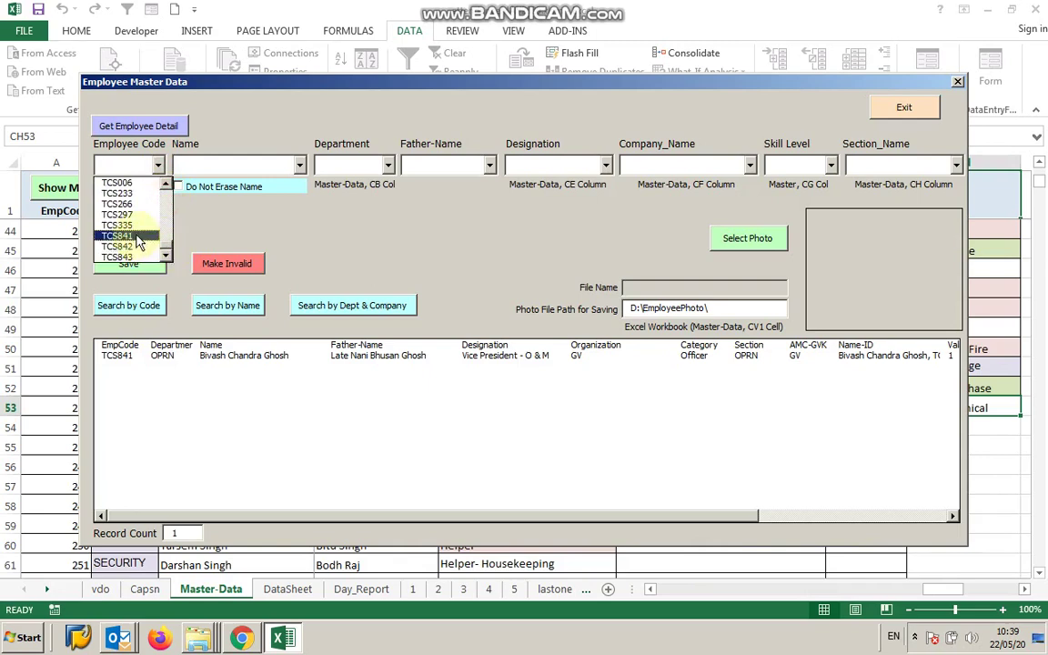
click(135, 235)
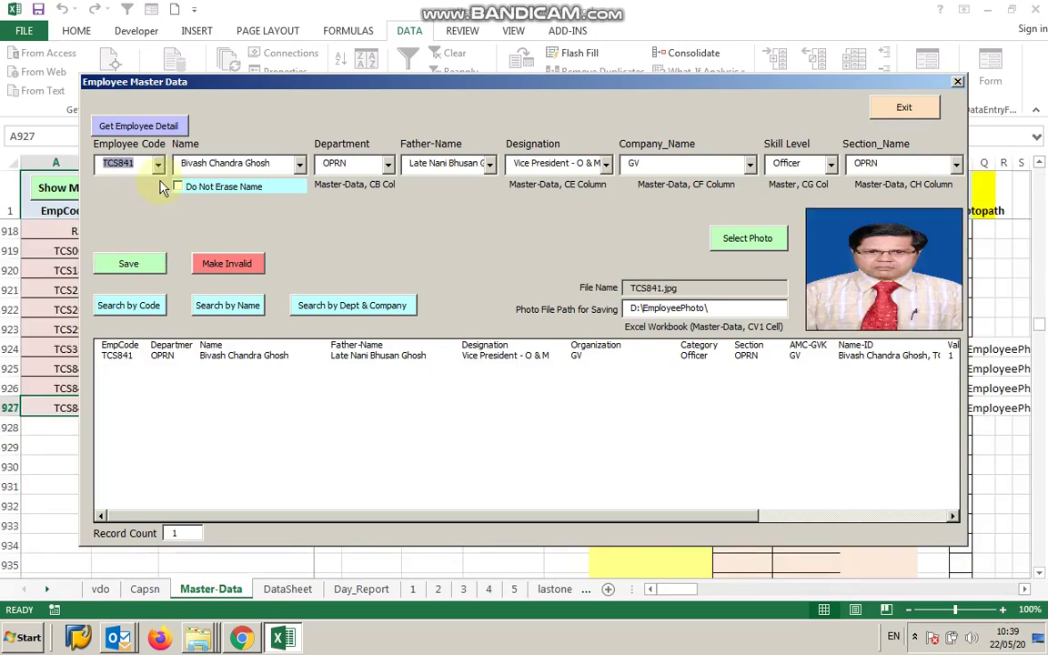
click(146, 263)
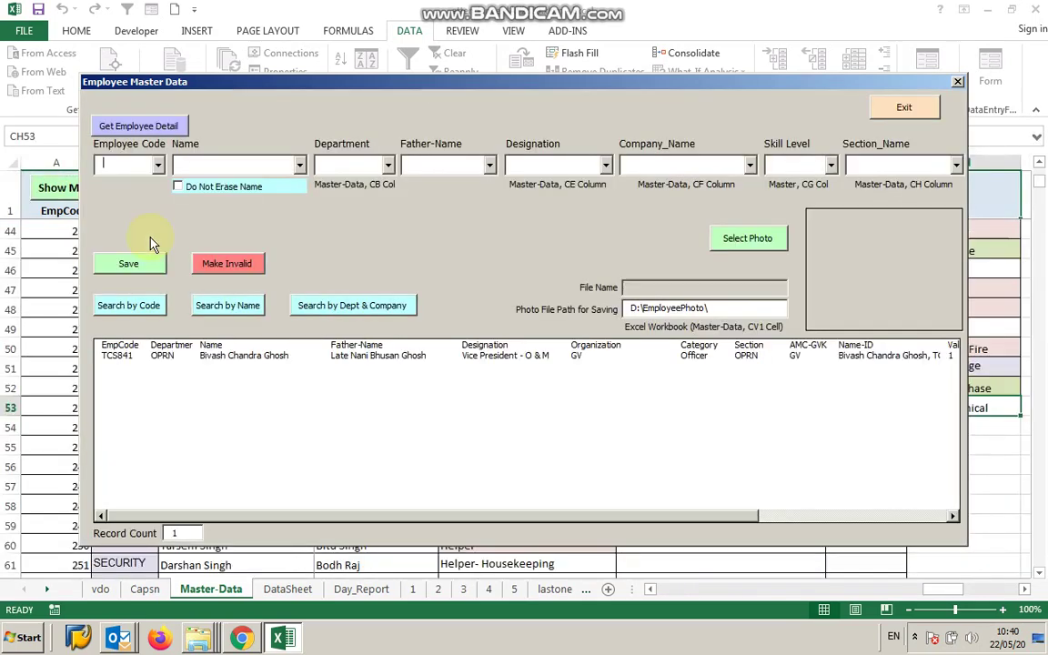
Examine the selectable entries for Name, Department and Company_Name in the Employee Master Data form
click(300, 164)
mouse_move(301, 193)
mouse_down()
mouse_move(304, 250)
mouse_move(300, 196)
mouse_up()
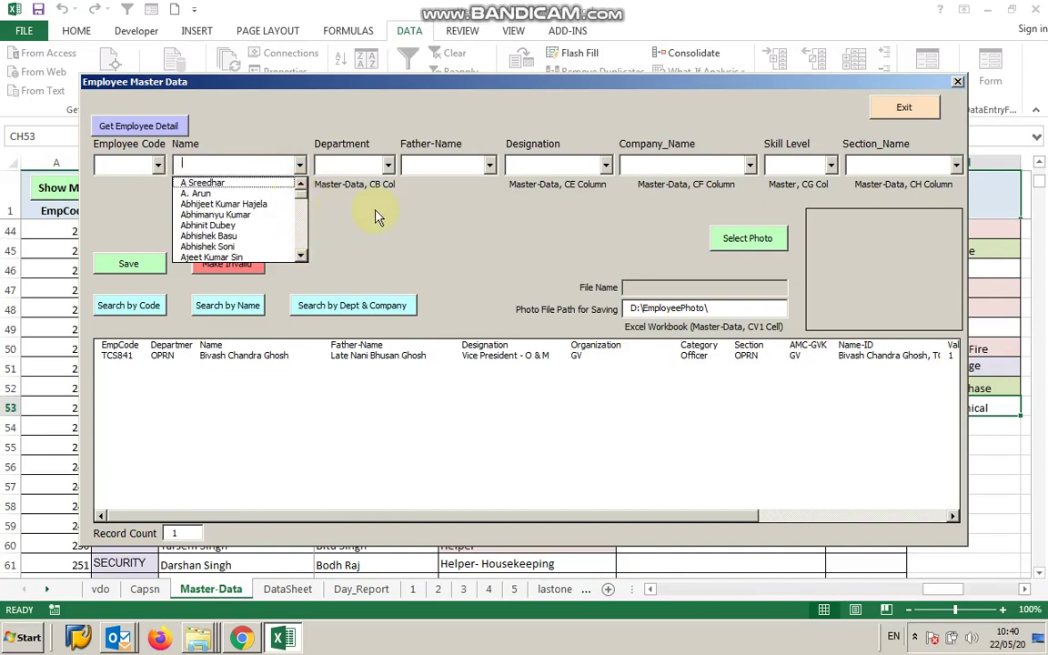
click(390, 165)
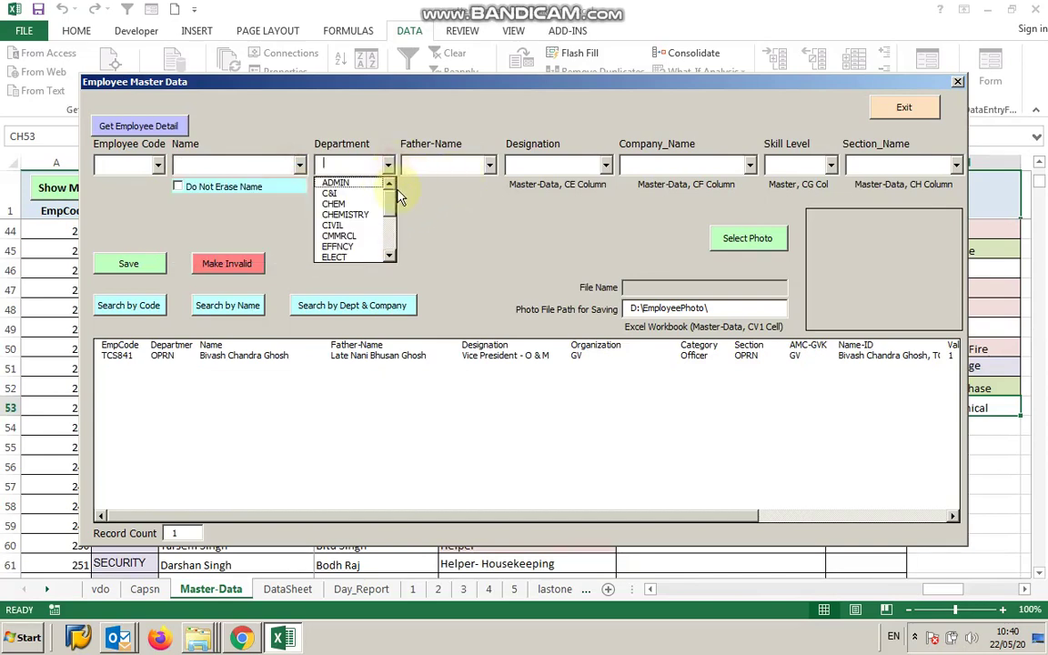
scroll(391, 204, down, 3)
scroll(386, 201, up, 3)
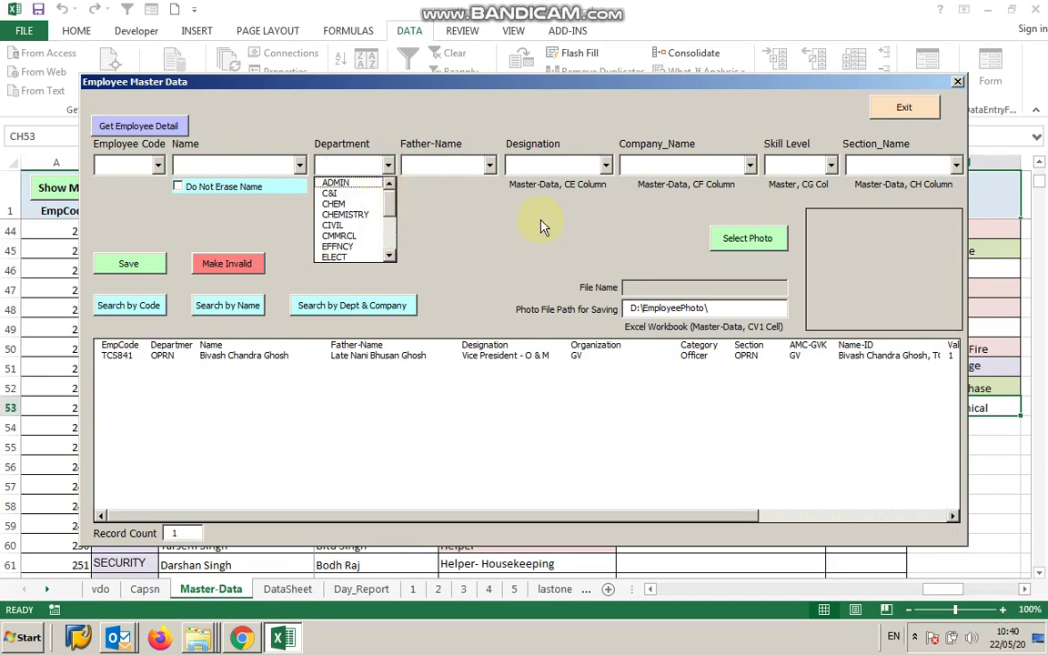
click(751, 165)
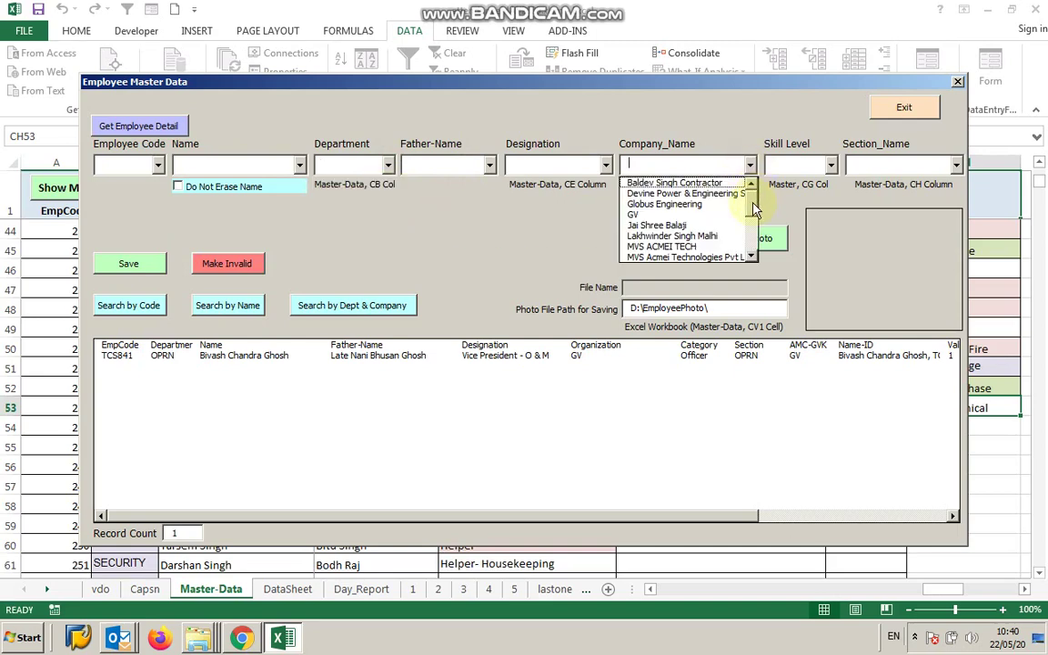
scroll(752, 209, down, 3)
scroll(746, 227, up, 3)
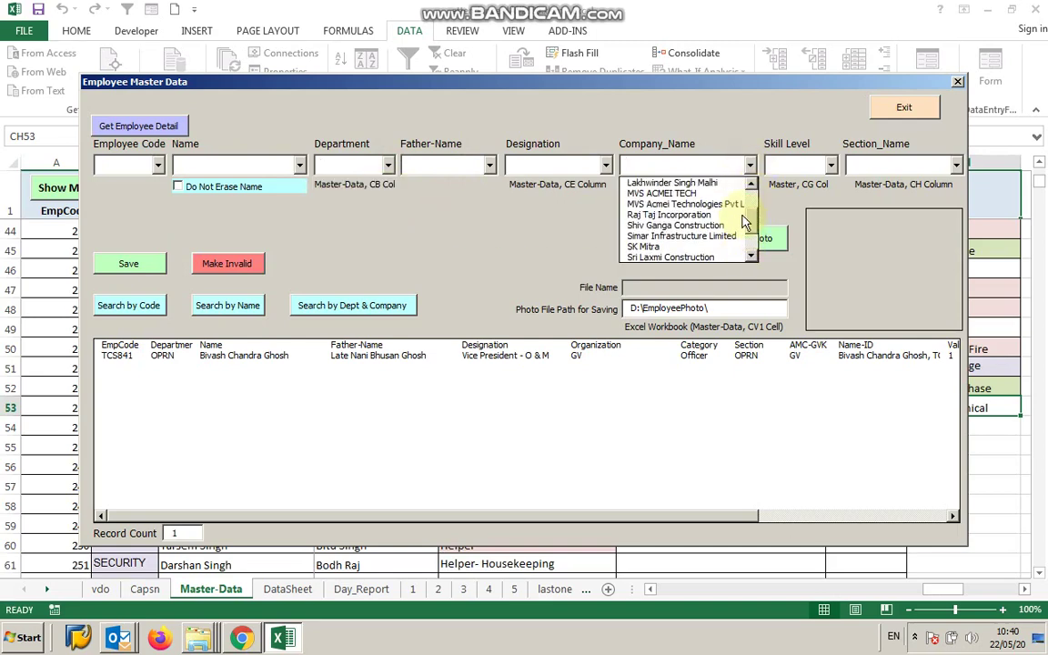
View the details and photos of the last three employees by employee code, and exit the Employee Master Data form
click(153, 163)
drag(163, 188, 167, 257)
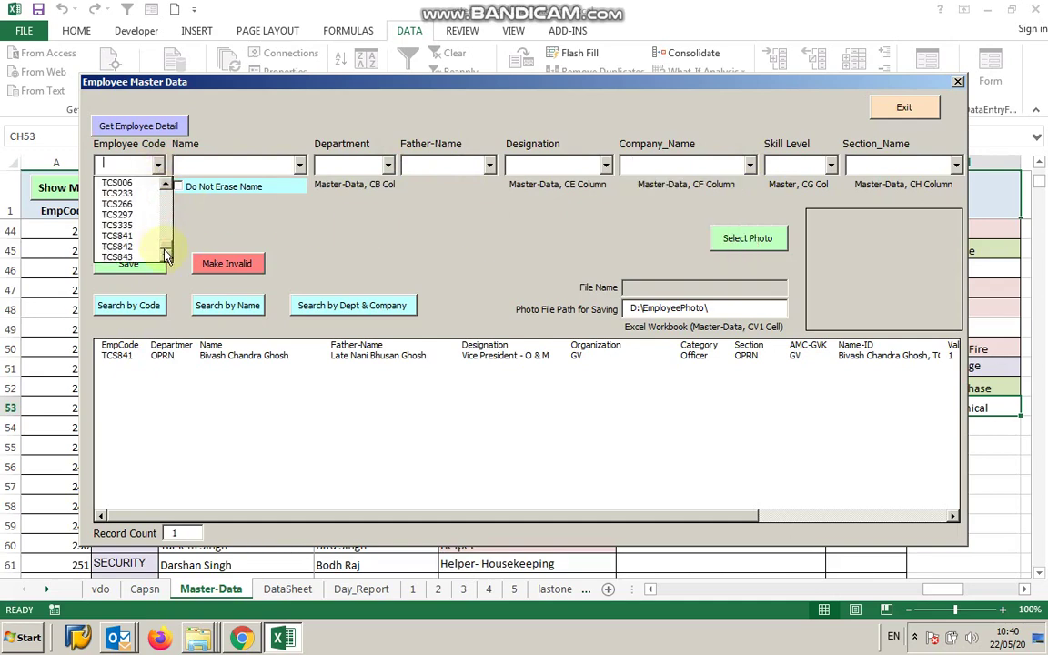
click(127, 237)
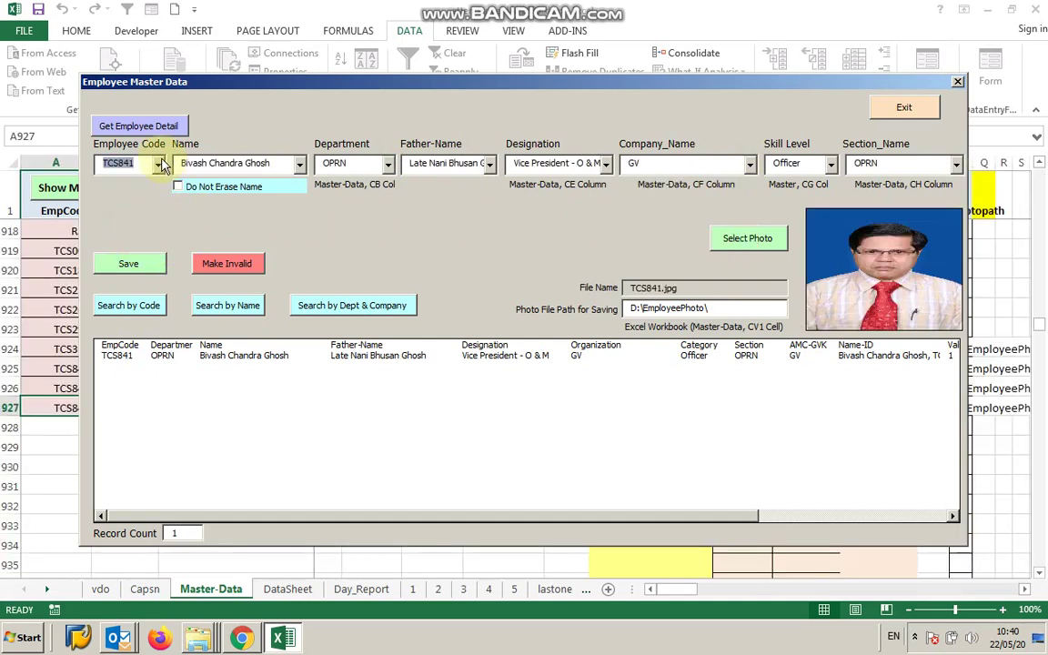
click(159, 164)
click(138, 250)
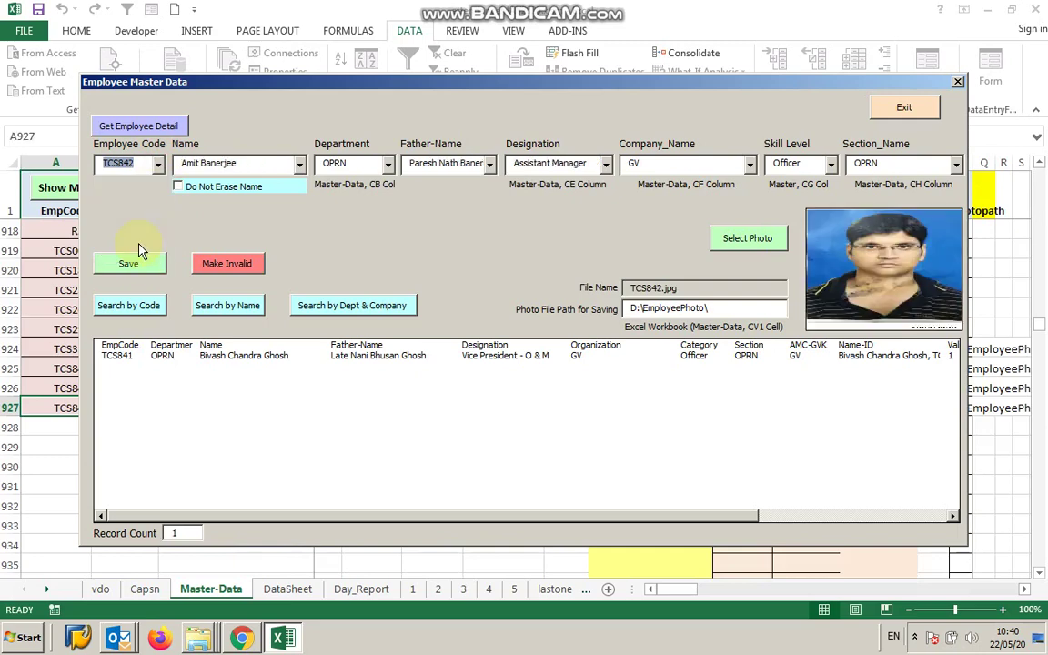
click(159, 164)
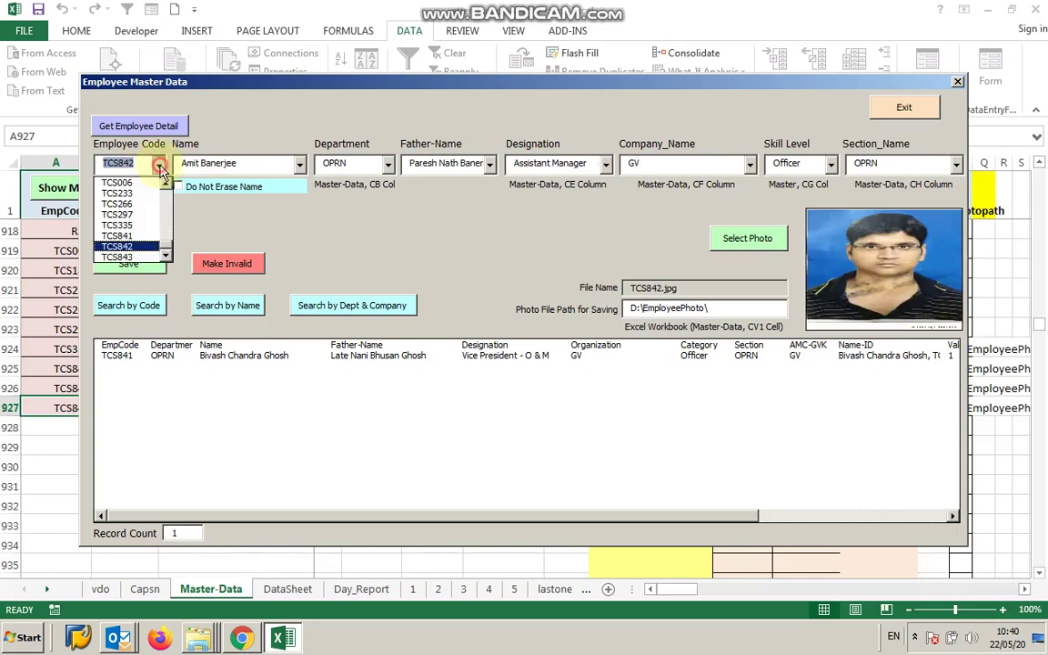
click(136, 257)
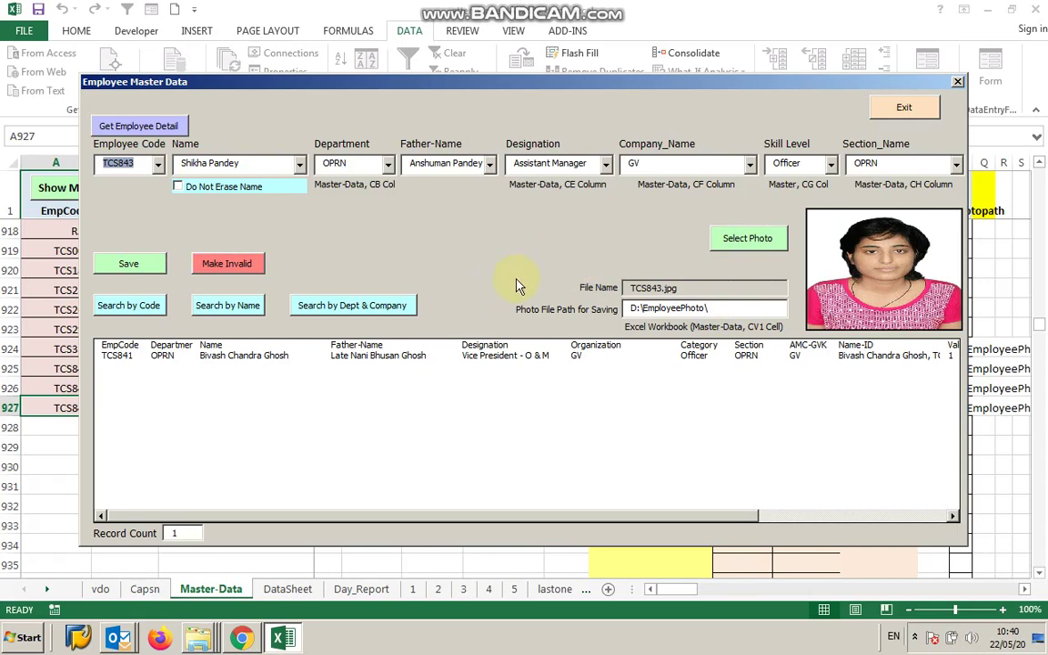
click(904, 111)
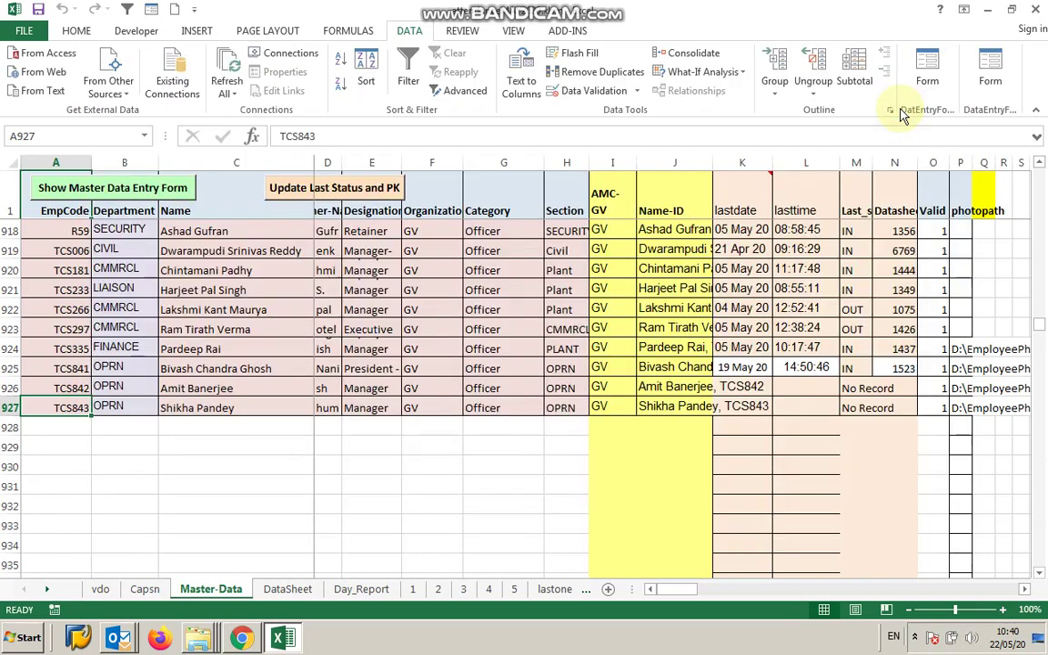